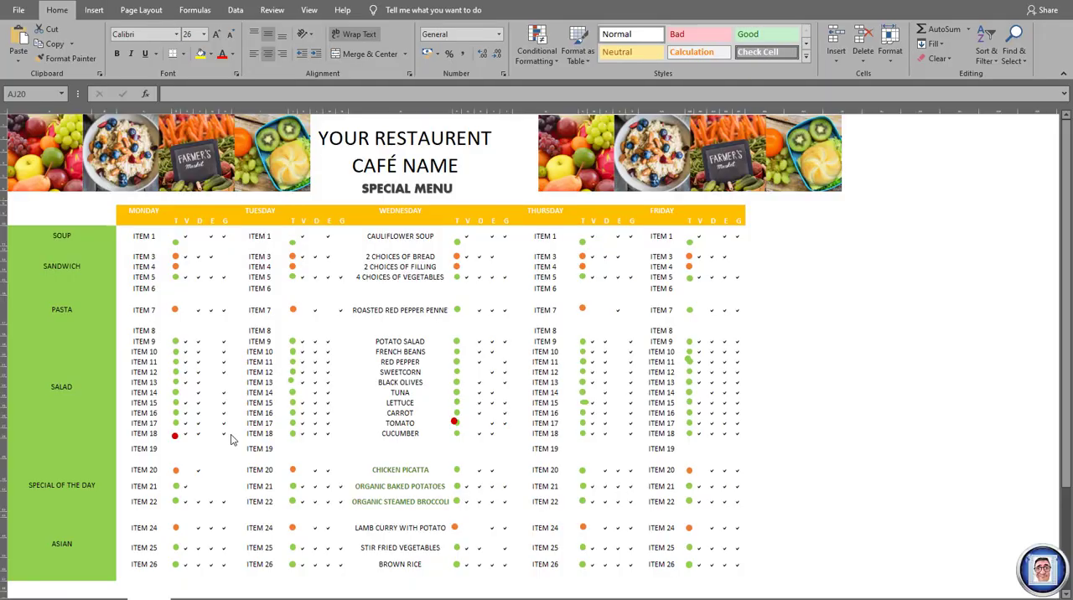
- Delete the green circle marker in Monday's T column beside ITEM 1
left_click(184, 246)
left_click(175, 243)
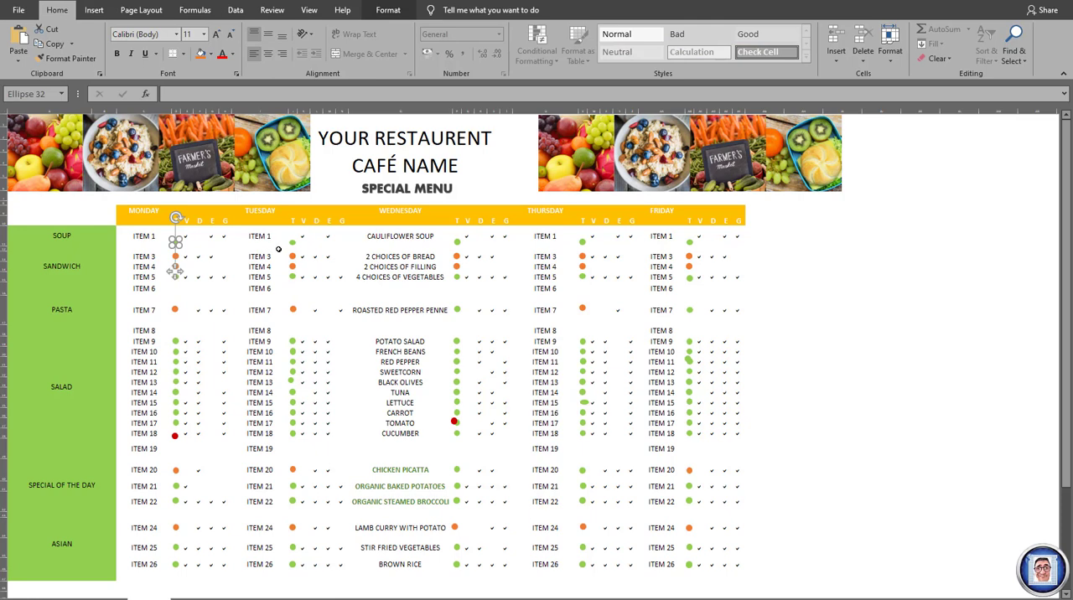
key("Delete")
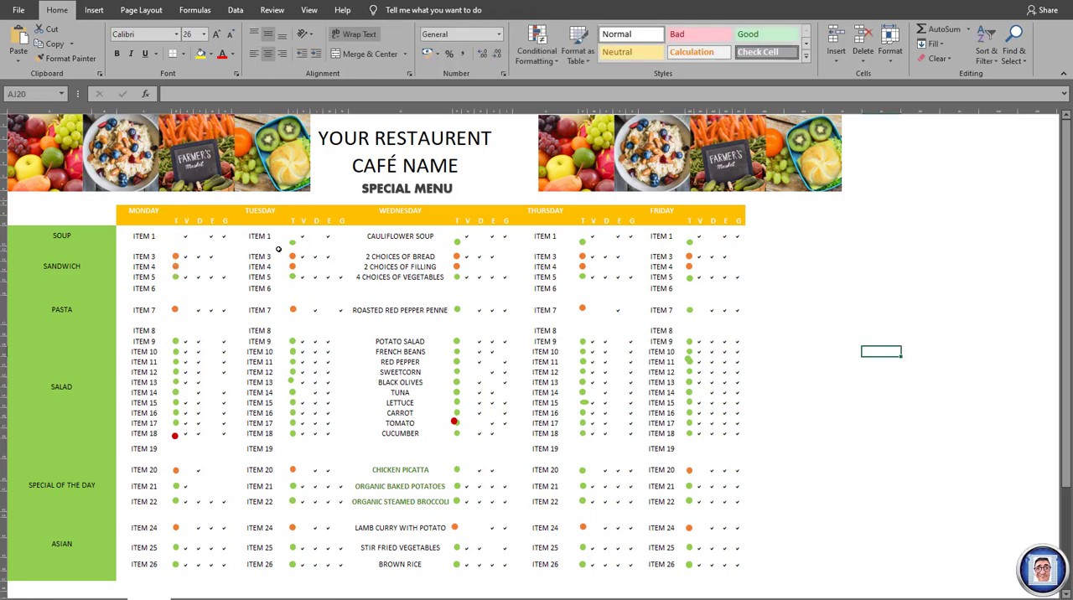
- Duplicate Monday's orange ITEM 3 marker and position the copy in the T column beside ITEM 1
left_click(176, 257)
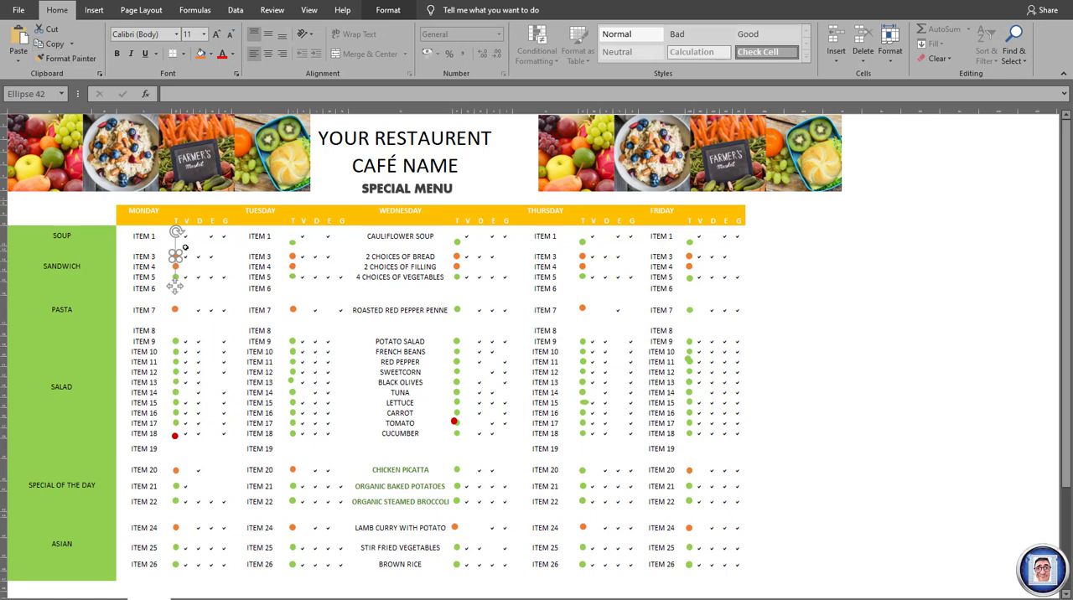
left_click(40, 44)
left_click(18, 38)
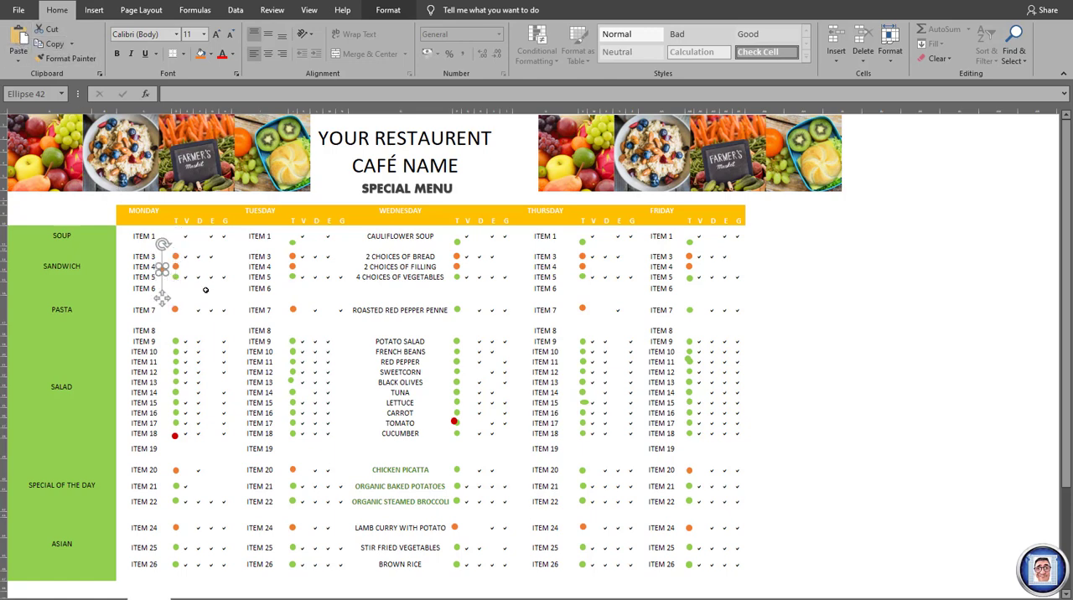
left_click_drag(162, 298, 165, 261)
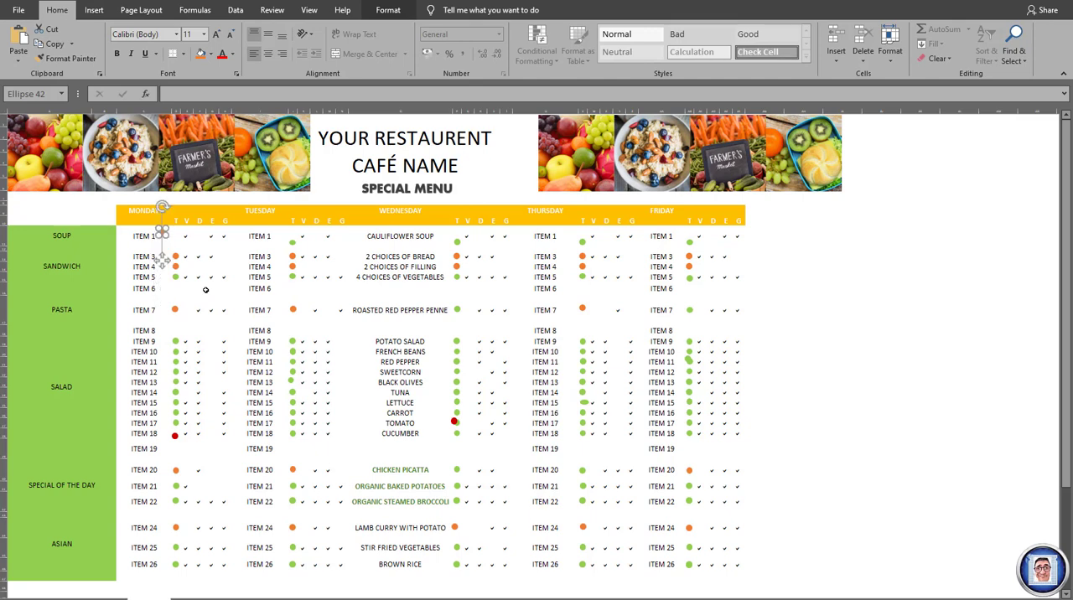
key("Right")
key("Right")
key("Right")
key("Right")
key("Right")
key("Right")
key("Down")
key("Down")
key("Down")
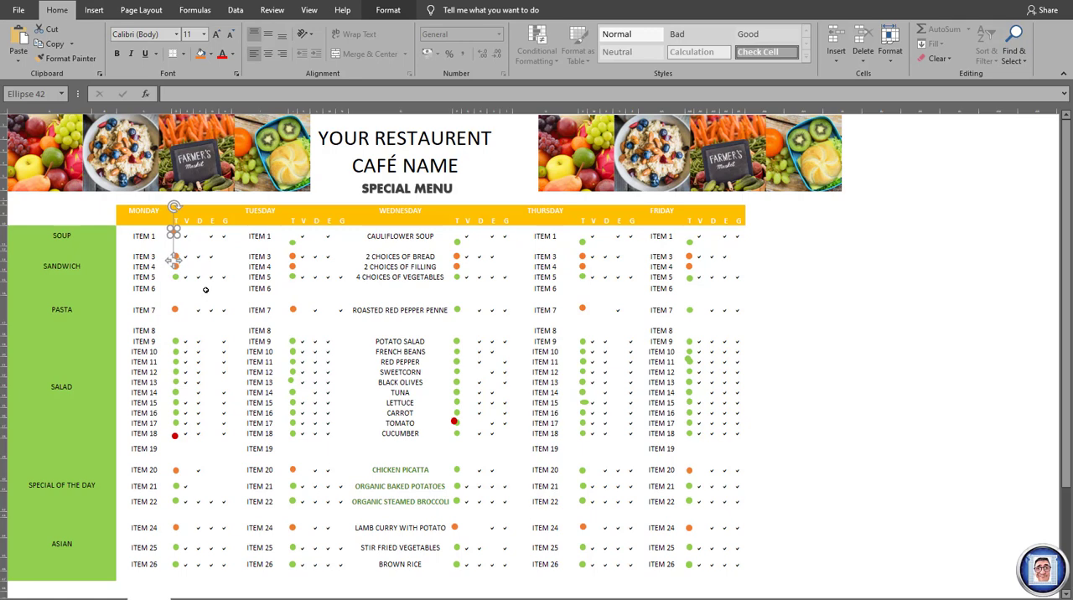
key("Right")
key("Right")
key("Right")
key("Right")
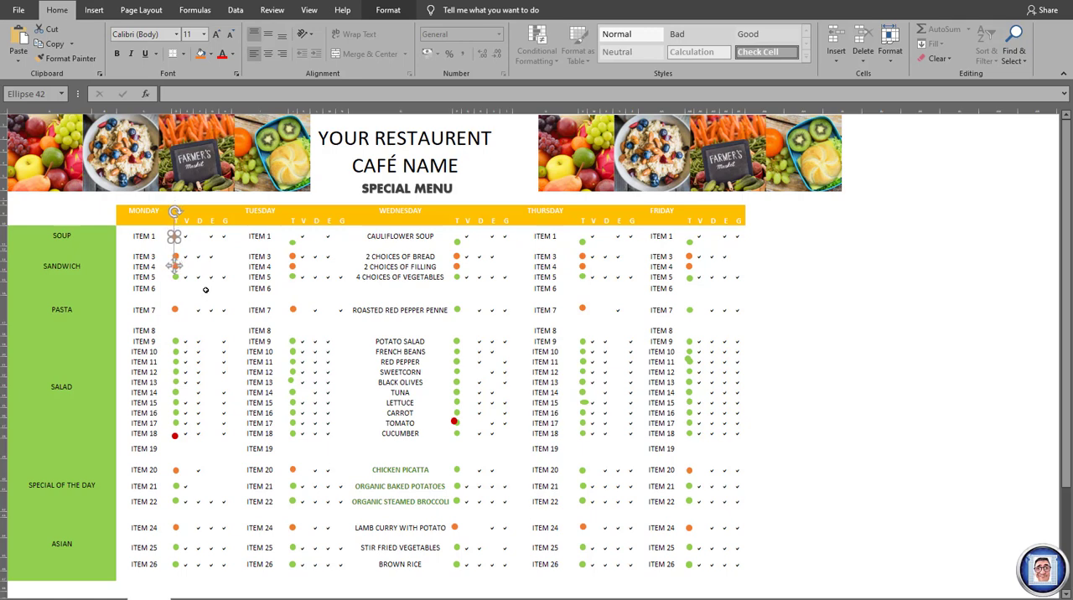
key("Right")
key("Right")
left_click(238, 248)
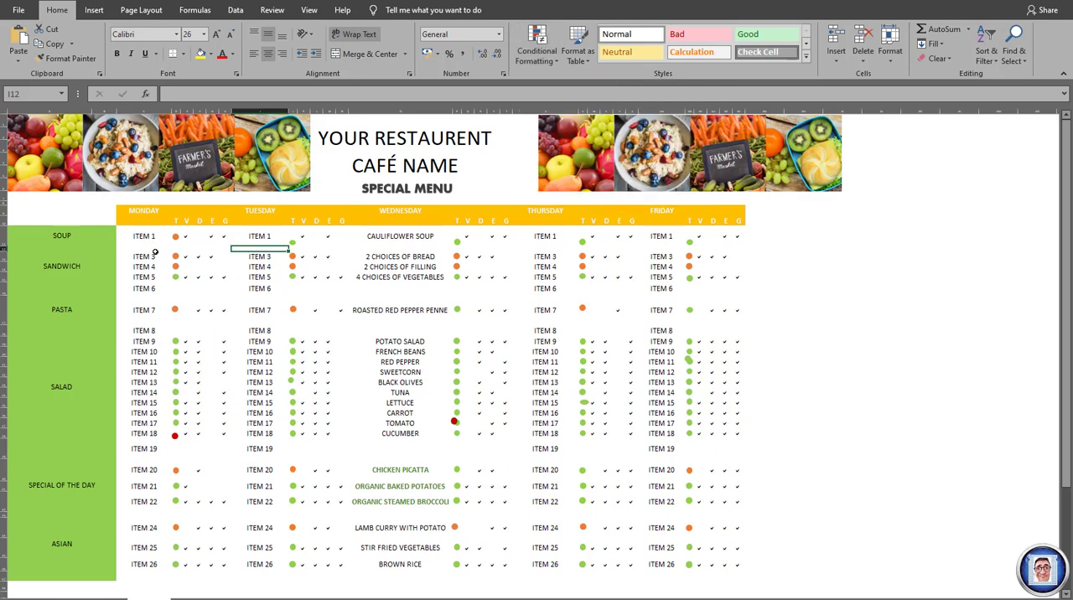
- Delete both overlapping circle markers beside TOMATO in Wednesday's T column
left_click(456, 423)
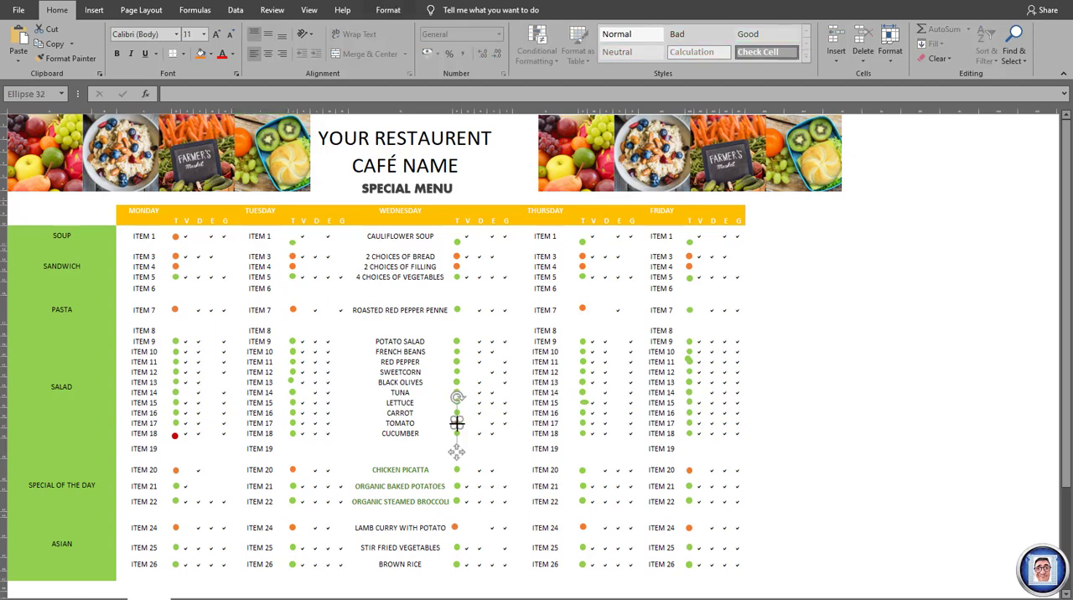
key("Delete")
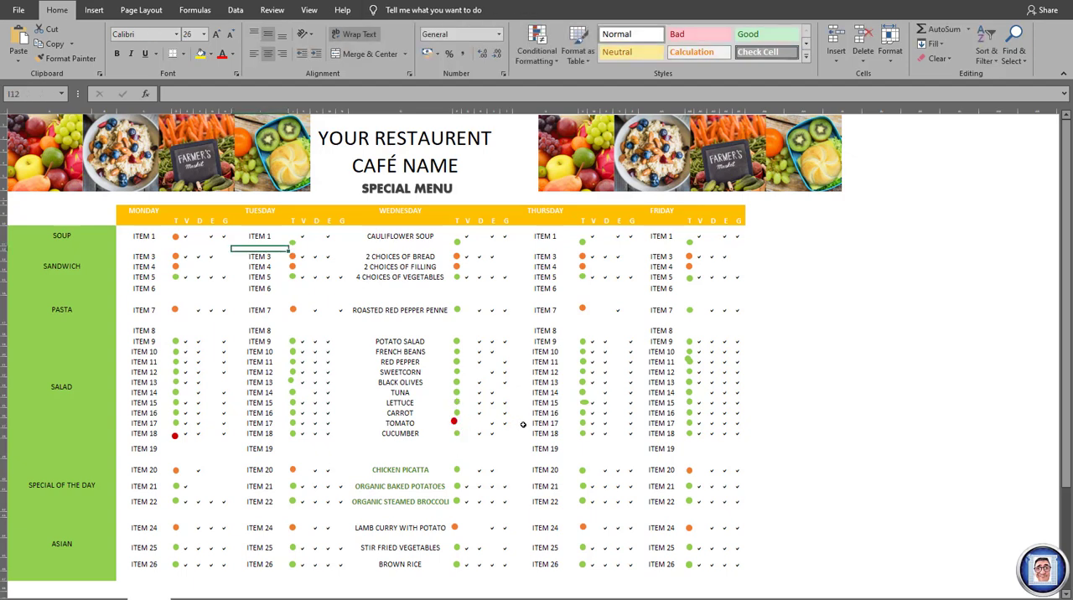
left_click(453, 421)
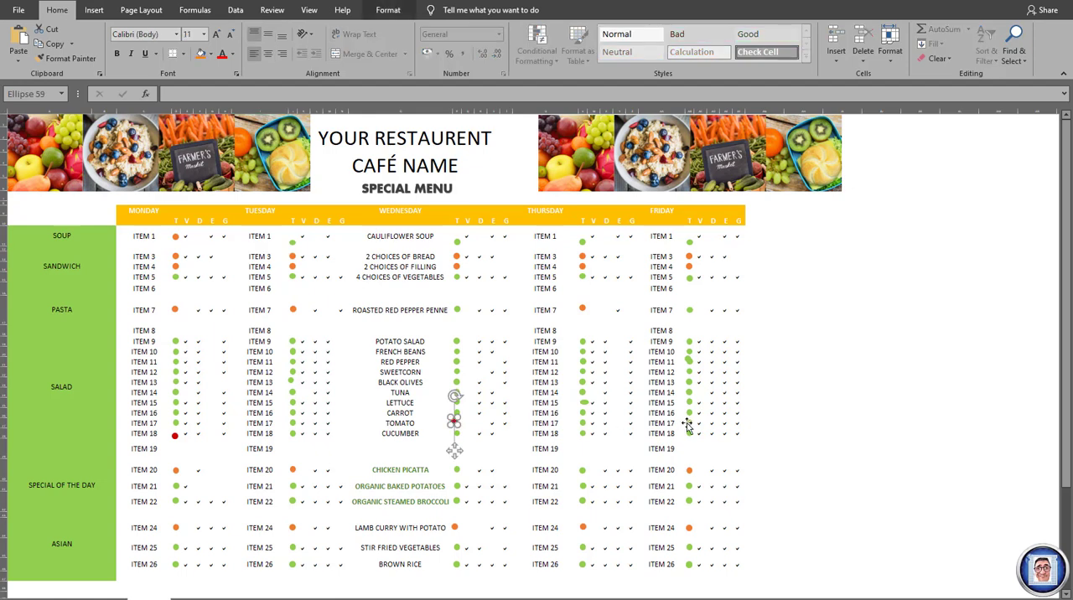
key("Delete")
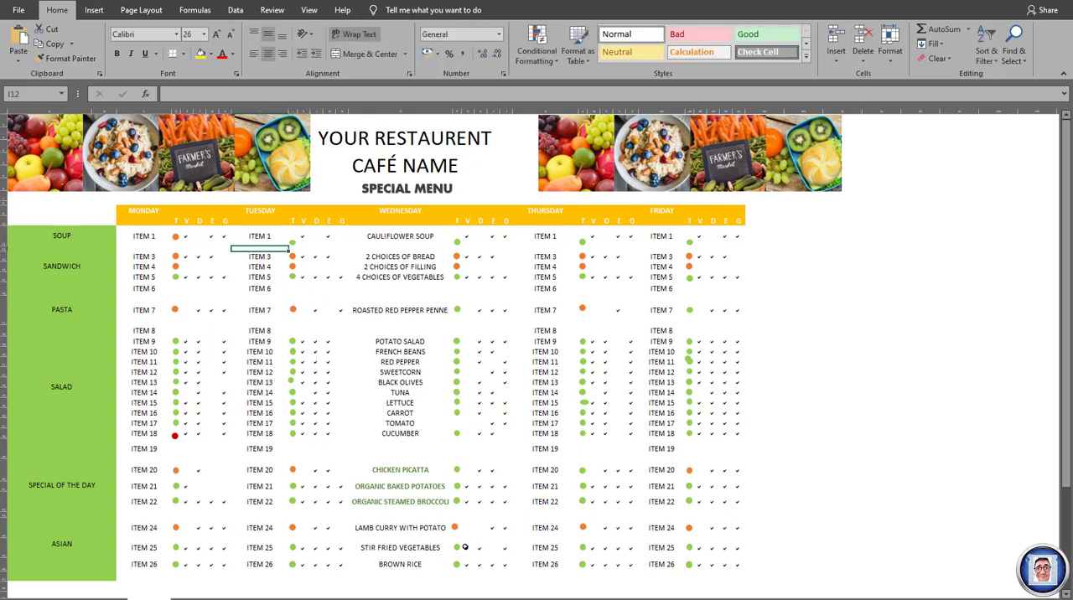
- Remove the green circle markers beside STIR FRIED VEGETABLES and BROWN RICE in Wednesday's T column
left_click(457, 547)
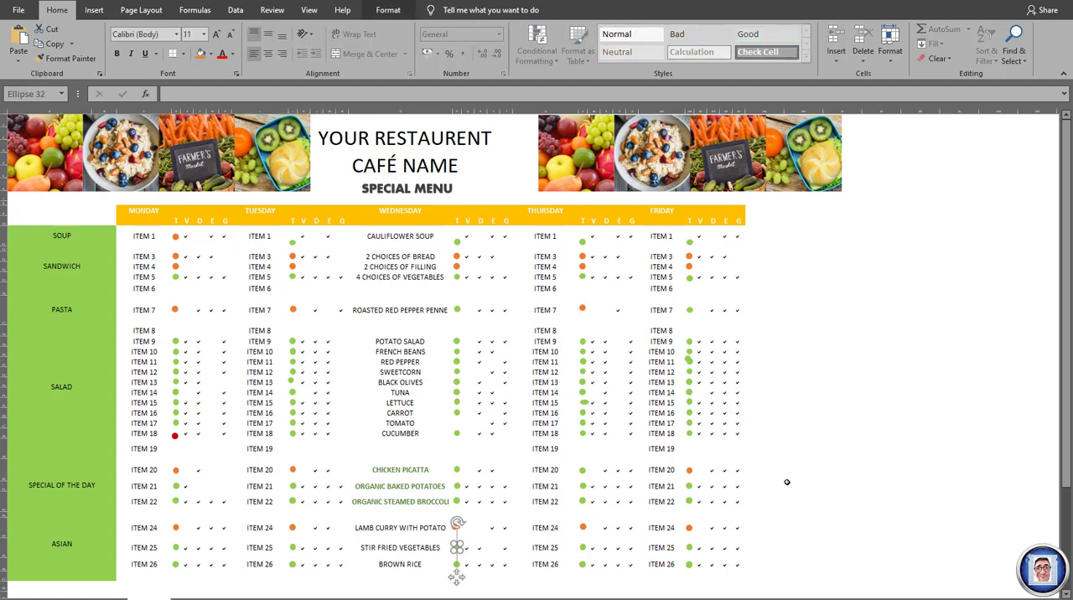
key("Escape")
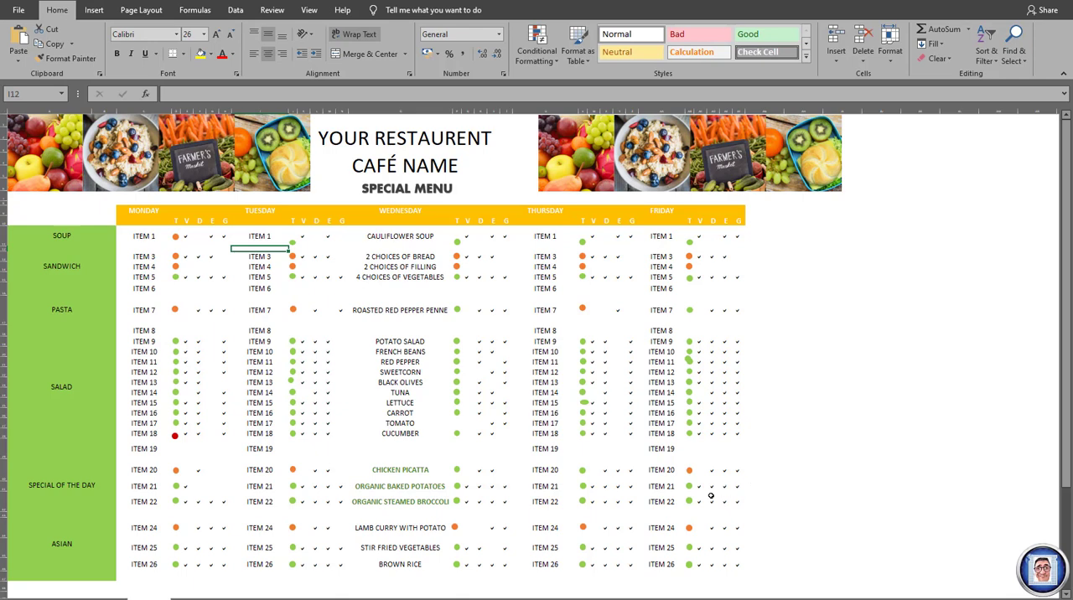
left_click(457, 547)
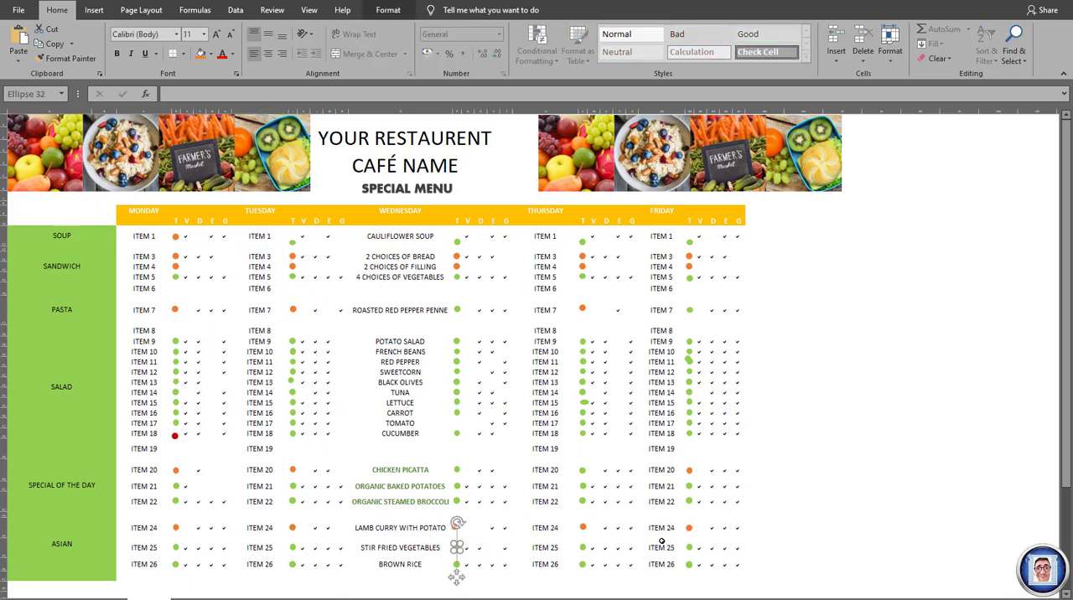
key("Delete")
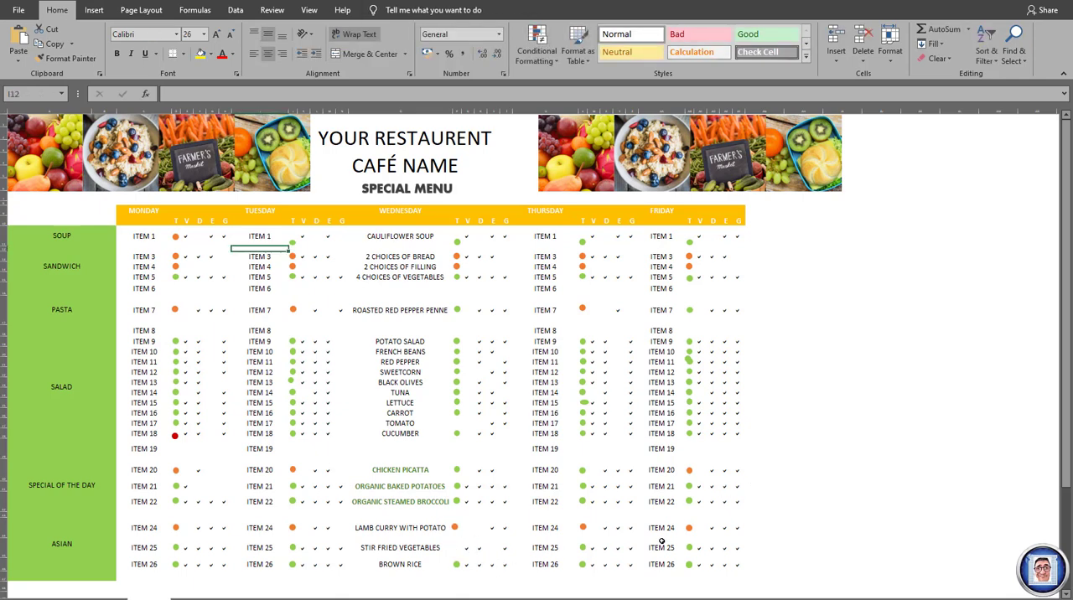
left_click(453, 564)
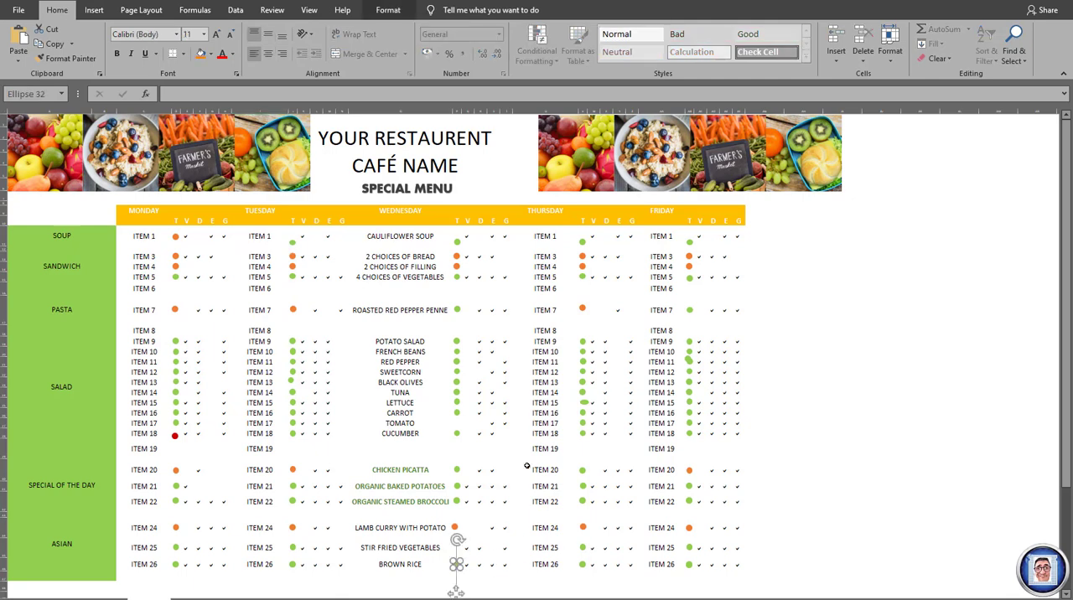
left_click(53, 31)
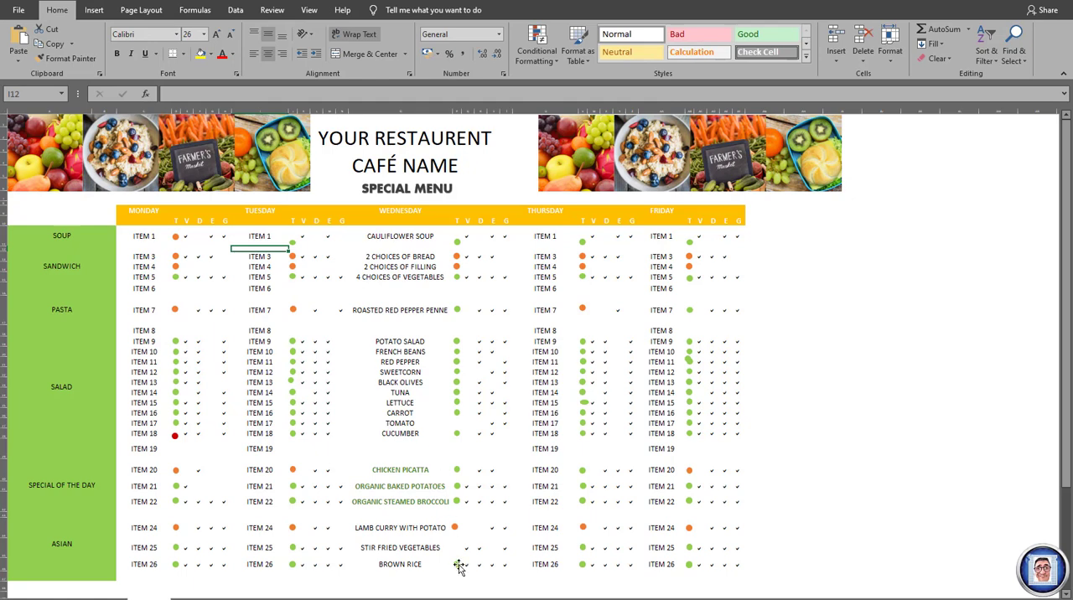
left_click(457, 565)
left_click(53, 32)
left_click(292, 359)
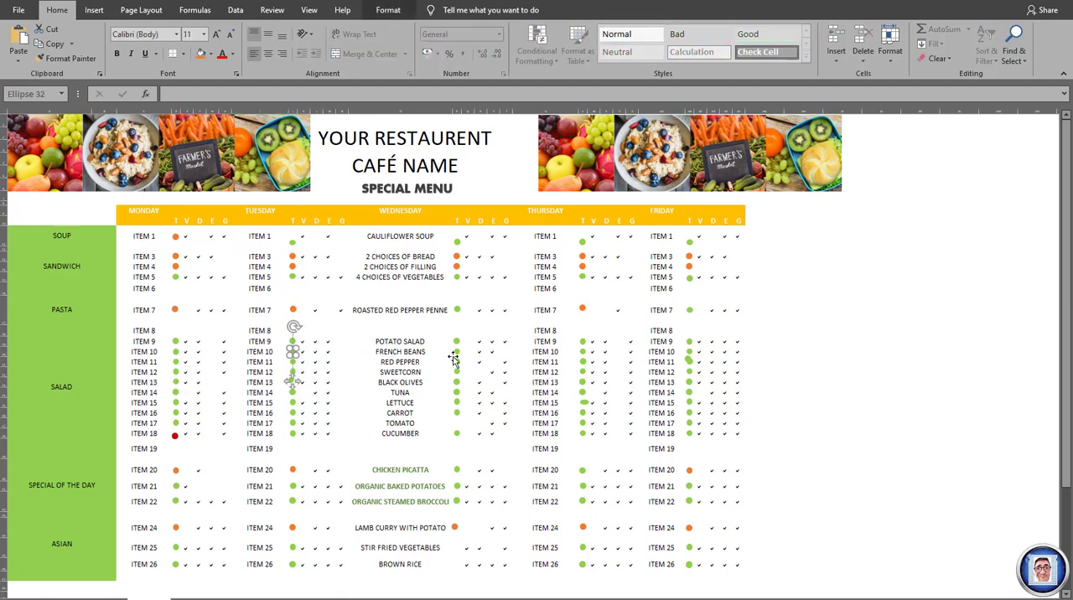
key("Escape")
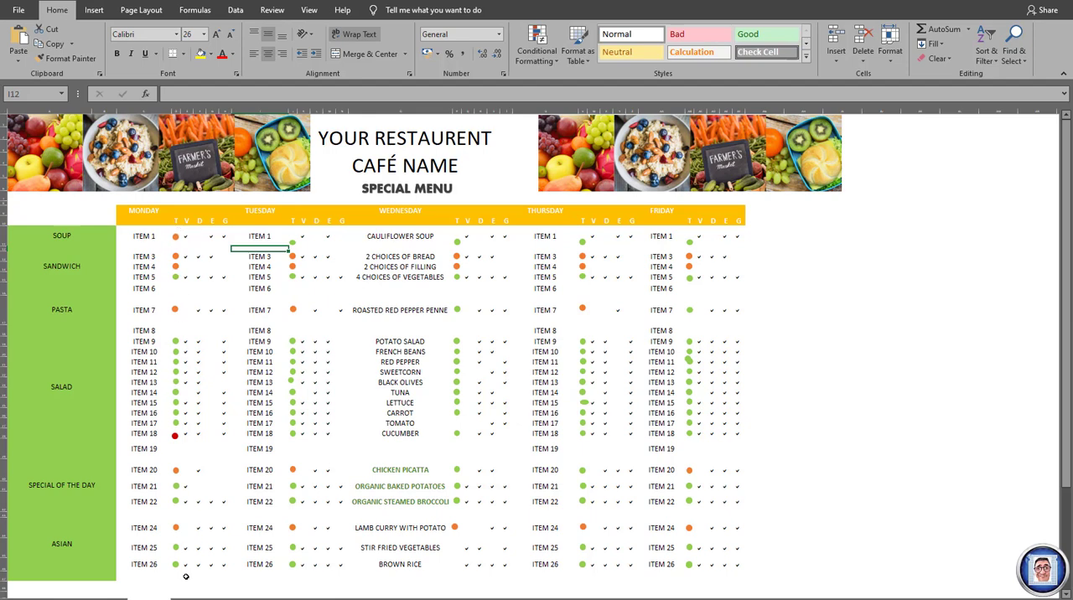
- Delete Monday's T-column markers in the soup, sandwich and pasta rows, ITEM 1 through ITEM 7
left_click(175, 238)
key("Delete")
left_click(175, 256)
key("Delete")
left_click(173, 268)
key("Delete")
left_click(175, 277)
key("Delete")
left_click(175, 311)
key("Delete")
- Delete Monday's T-column markers in the salad rows, ITEM 9 through ITEM 18
left_click(178, 342)
key("Delete")
left_click(175, 353)
key("Delete")
left_click(175, 363)
key("Delete")
left_click(175, 373)
key("Delete")
left_click(175, 382)
key("Delete")
left_click(175, 393)
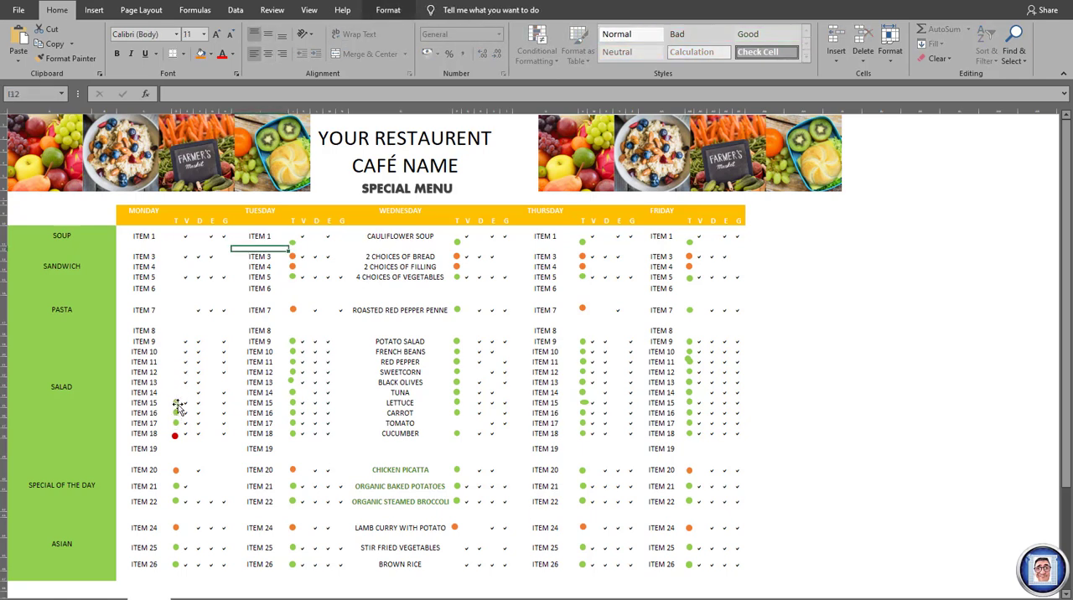
key("Delete")
left_click(175, 403)
key("Delete")
left_click(176, 412)
key("Delete")
left_click(176, 423)
key("Delete")
left_click(175, 433)
key("Delete")
- Delete Monday's T-column markers in the special of the day and Asian rows, ITEM 20 through ITEM 26
left_click(175, 469)
key("Delete")
left_click(175, 487)
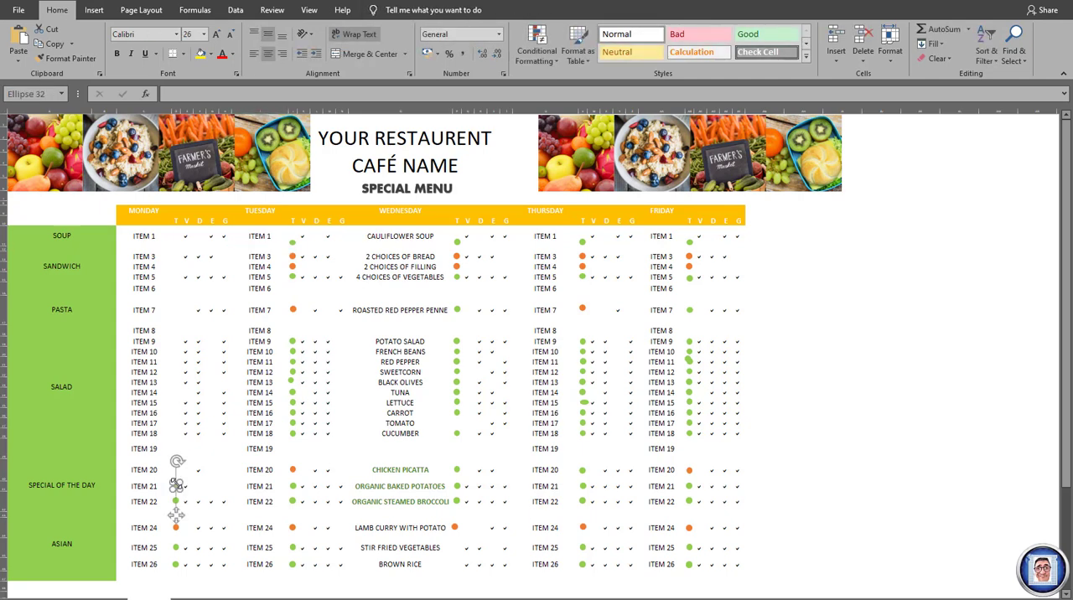
key("Delete")
left_click(176, 501)
key("Delete")
left_click(174, 527)
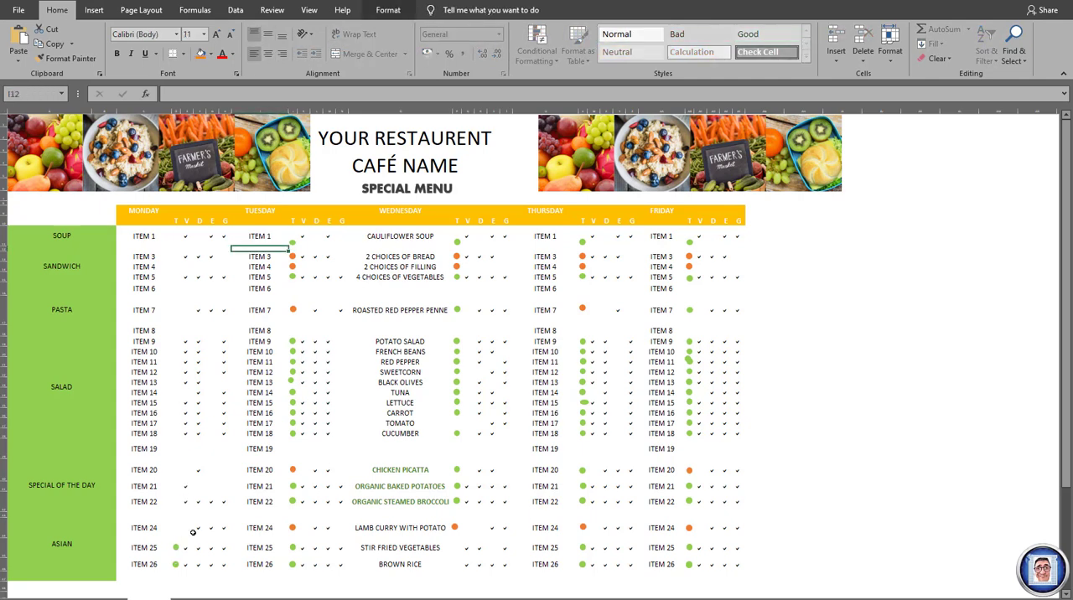
left_click(176, 548)
key("Delete")
left_click(175, 565)
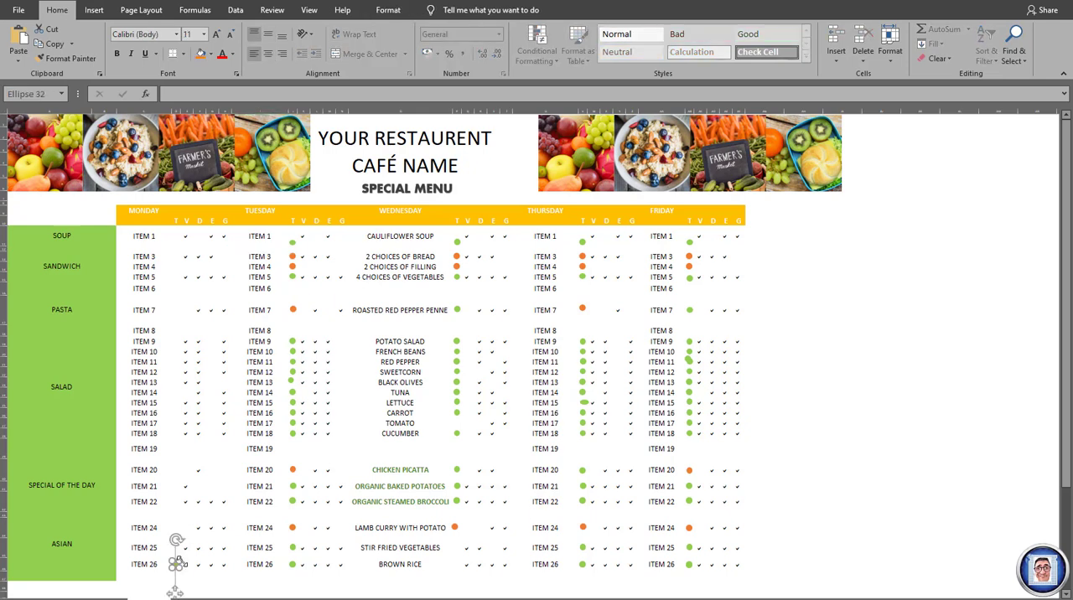
key("Delete")
- Delete Tuesday's T-column markers in the soup, sandwich and pasta rows, ITEM 1 through ITEM 7
left_click(294, 242)
key("Delete")
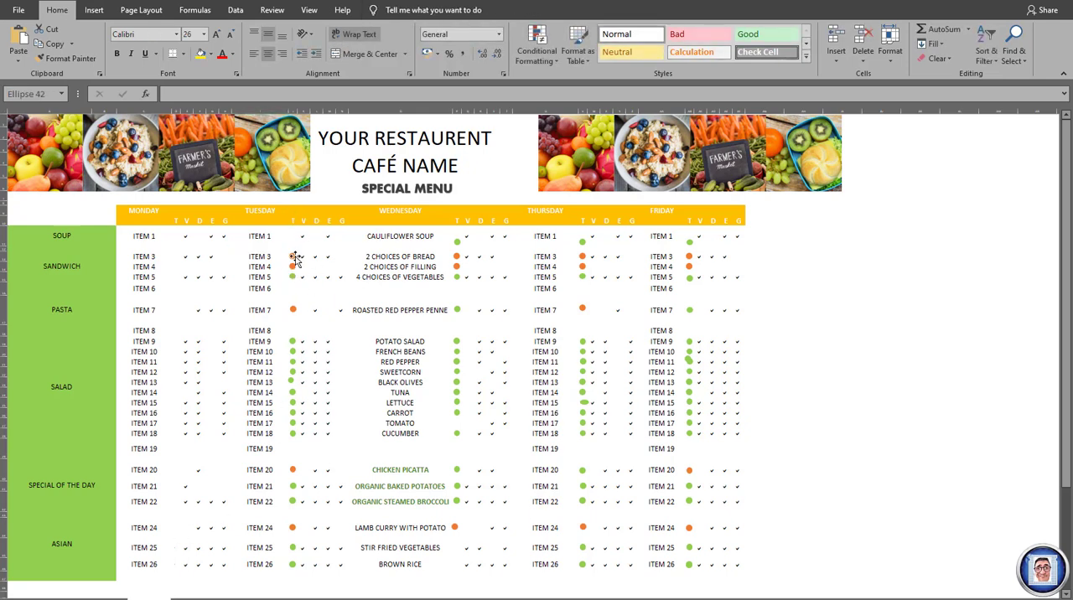
left_click(293, 257)
key("Delete")
left_click(293, 267)
key("Delete")
left_click(293, 277)
key("Delete")
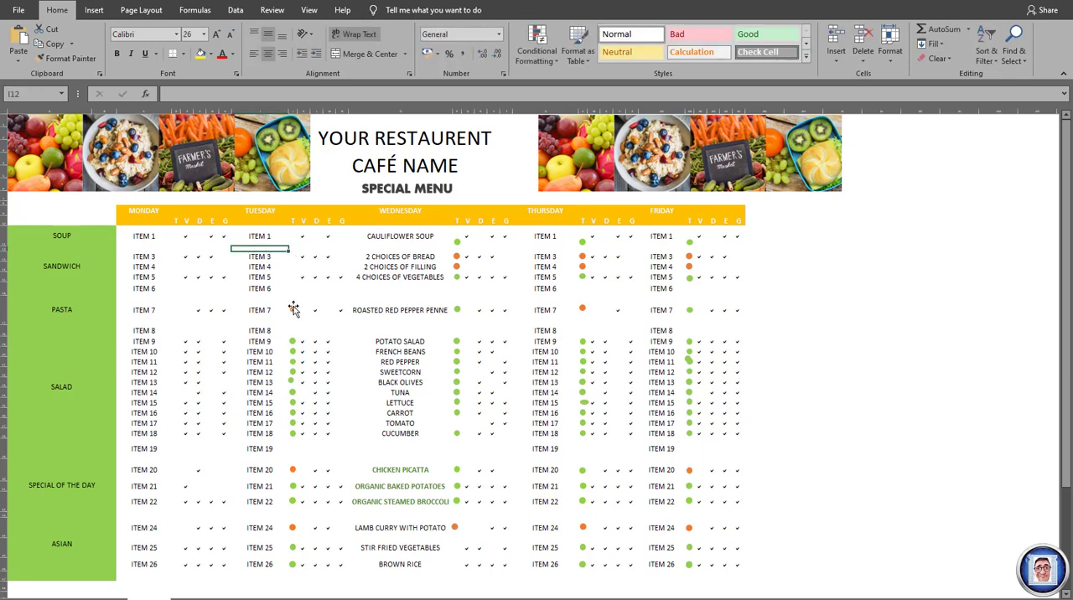
left_click(293, 309)
key("Delete")
- Delete Tuesday's T-column markers in the salad rows, ITEM 9 through ITEM 18
left_click(293, 341)
key("Delete")
left_click(292, 351)
key("Delete")
left_click(292, 361)
key("Delete")
left_click(292, 372)
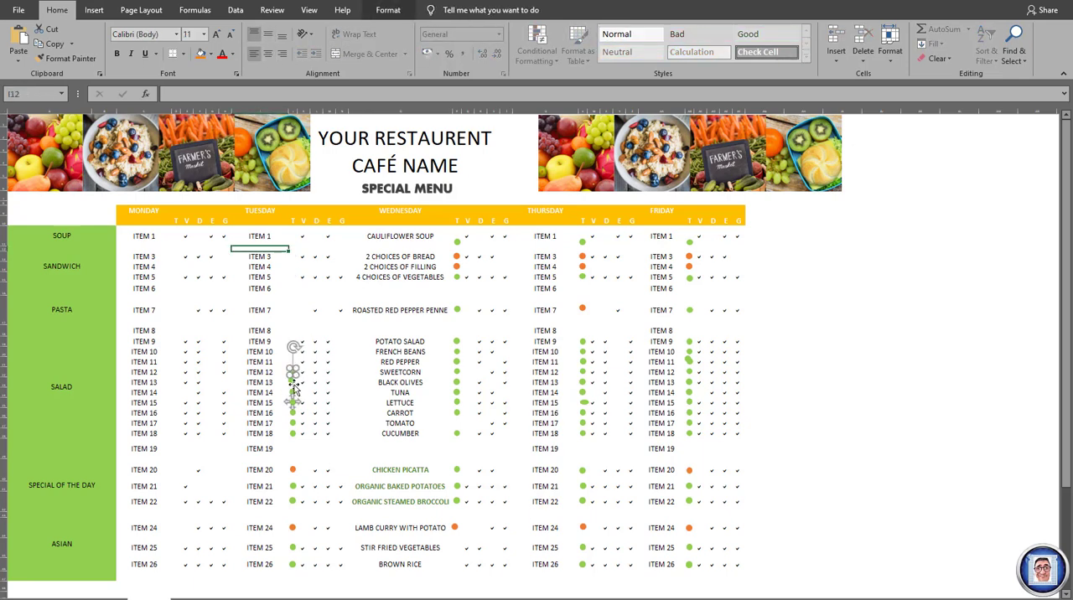
key("Delete")
left_click(293, 382)
key("Delete")
left_click(294, 393)
key("Delete")
left_click(293, 404)
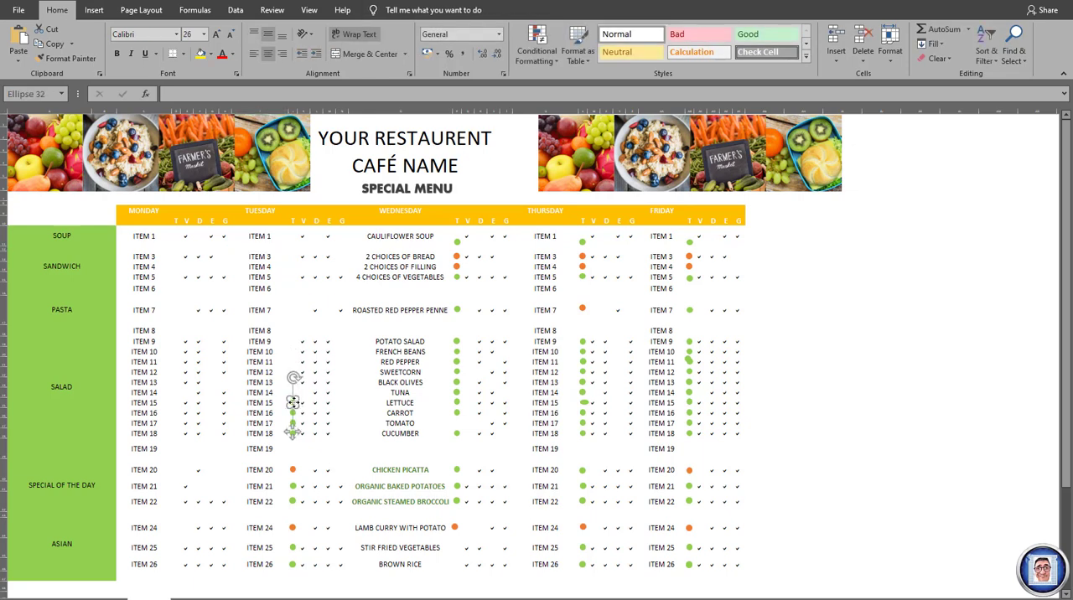
key("Delete")
left_click(293, 414)
key("Delete")
key("Delete")
left_click(293, 433)
- Delete Tuesday's T-column markers in the special of the day and Asian rows, ITEM 20 through ITEM 26
key("Delete")
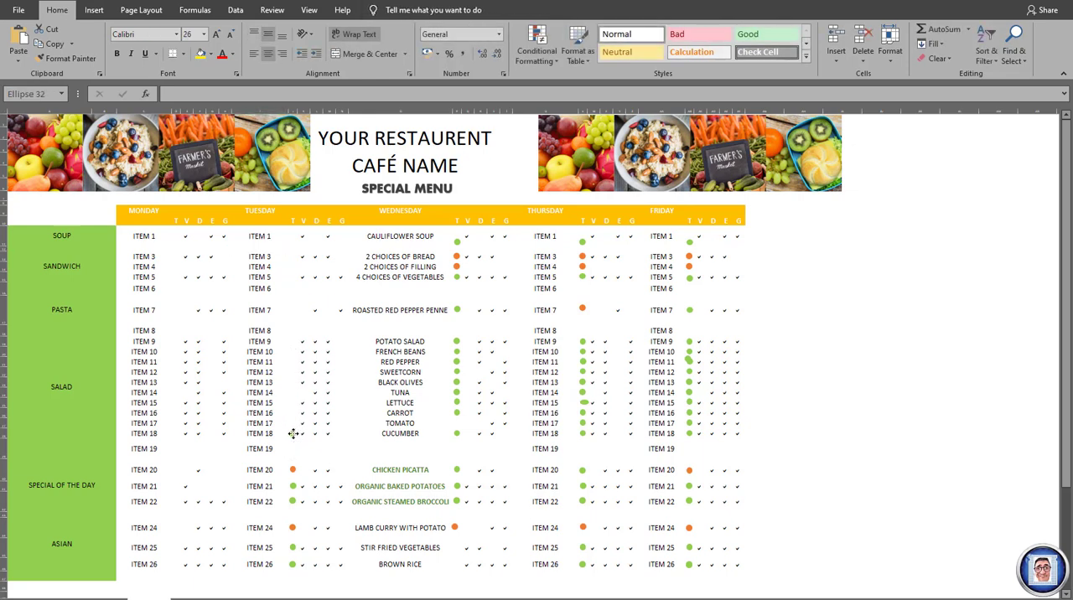
left_click(292, 470)
key("Delete")
left_click(292, 487)
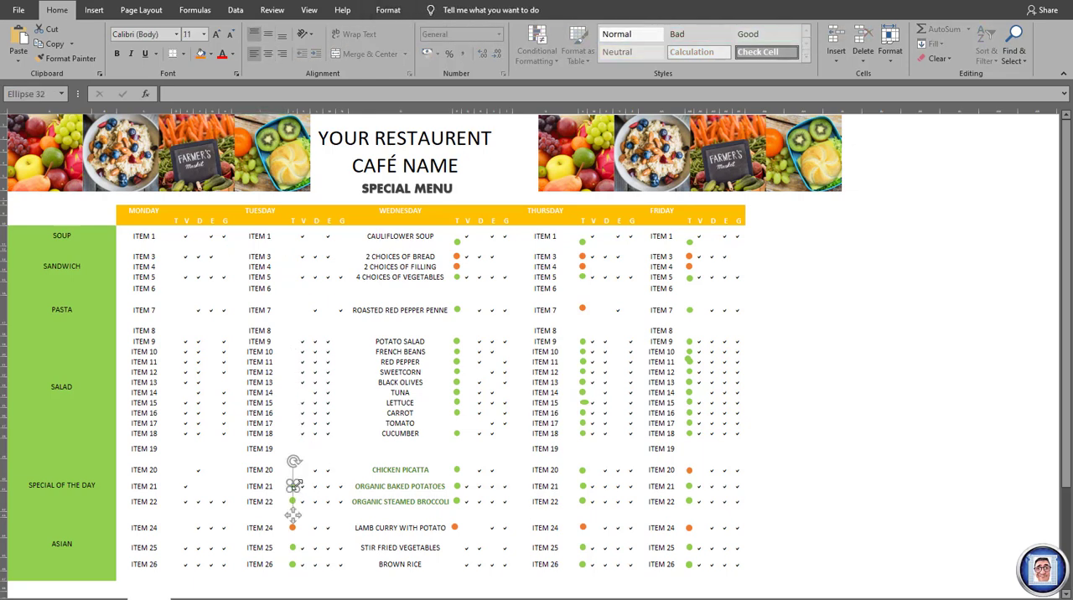
key("Delete")
left_click(293, 501)
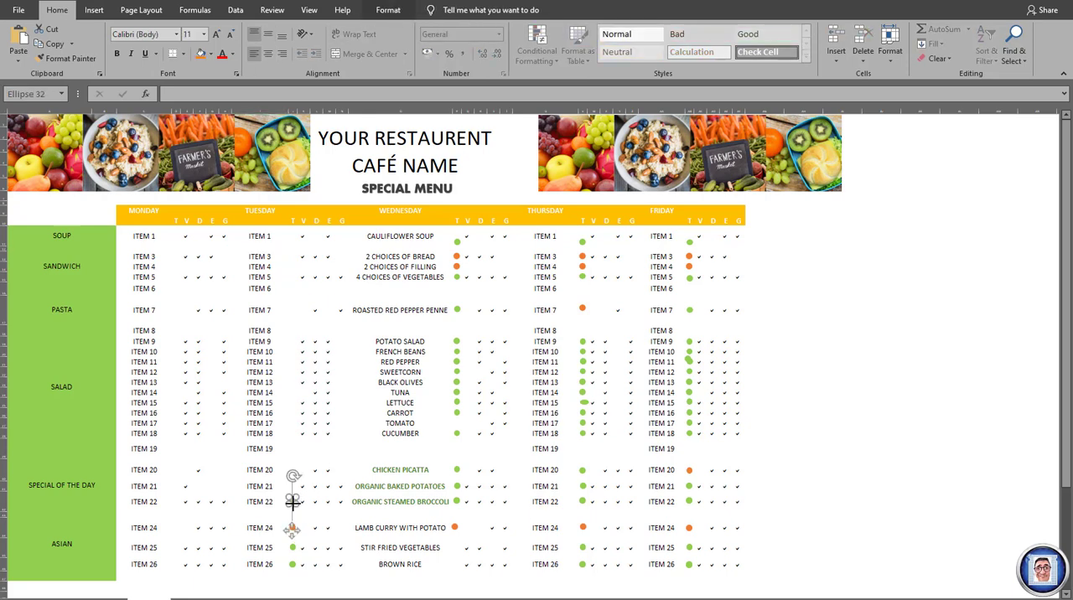
key("Delete")
left_click(292, 528)
key("Delete")
left_click(293, 547)
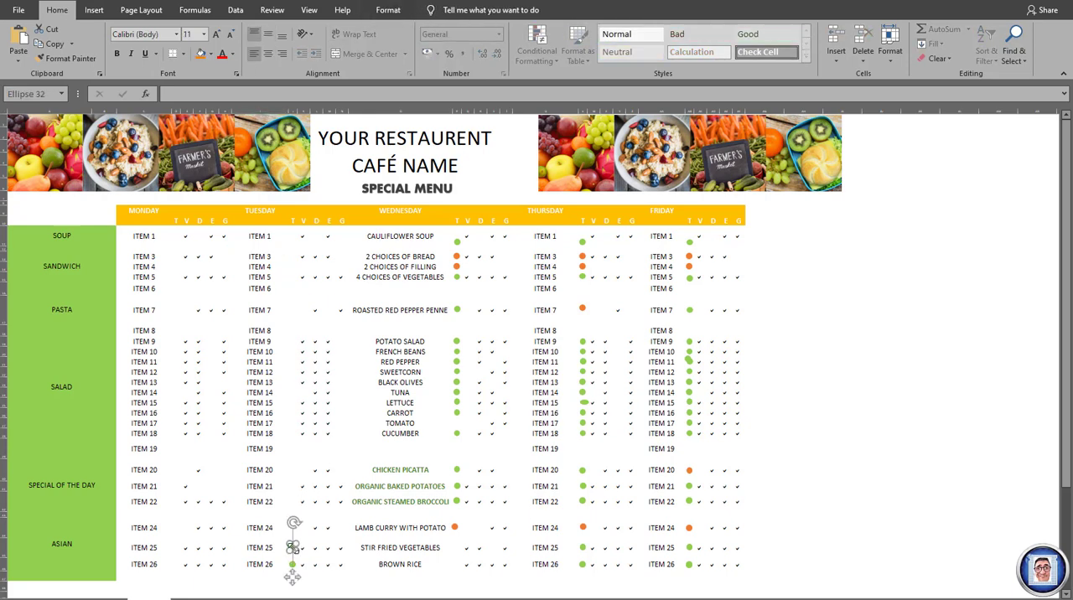
key("Delete")
left_click(292, 565)
key("Delete")
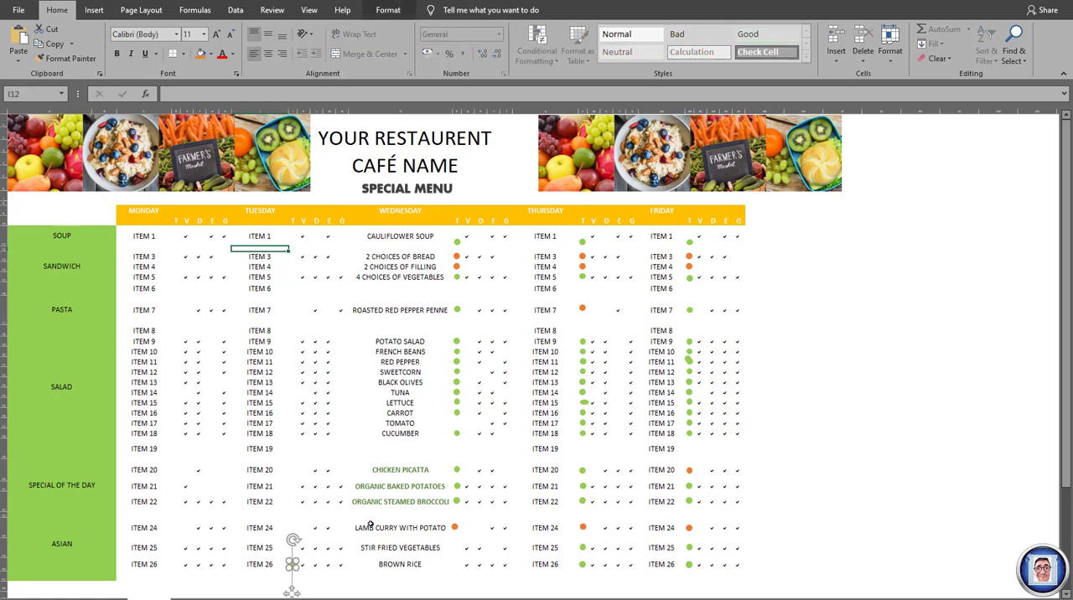
left_click(292, 569)
key("Delete")
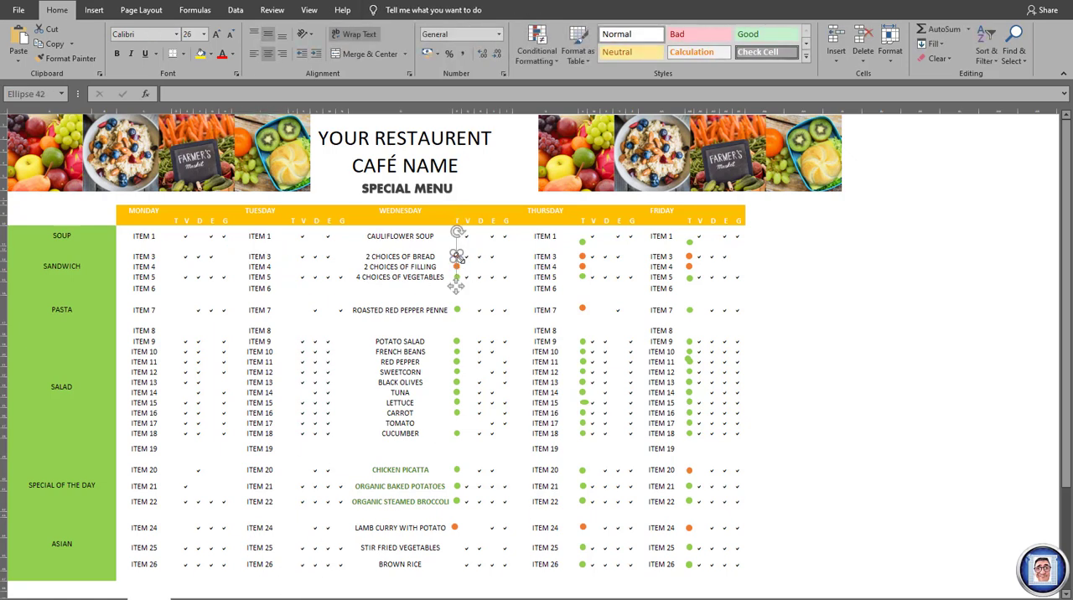
- Delete Wednesday's T-column markers in the soup and sandwich rows, down to 4 CHOICES OF VEGETABLES
left_click(458, 267)
key("Delete")
left_click(459, 278)
key("Delete")
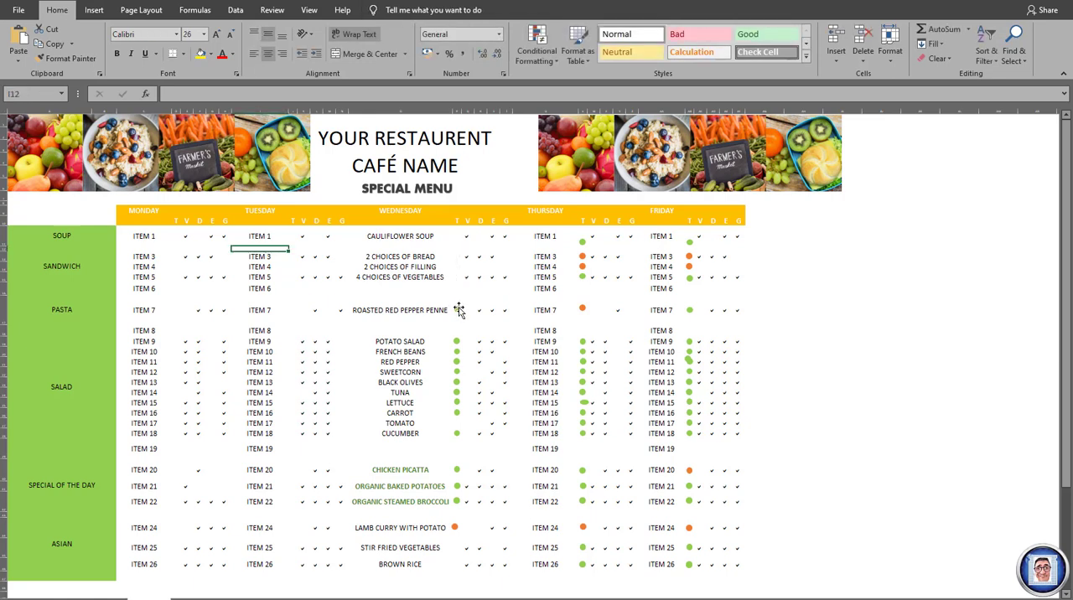
- Delete Wednesday's T-column markers in the pasta and salad rows, ROASTED RED PEPPER PENNE through CUCUMBER
left_click(458, 311)
key("Delete")
left_click(457, 341)
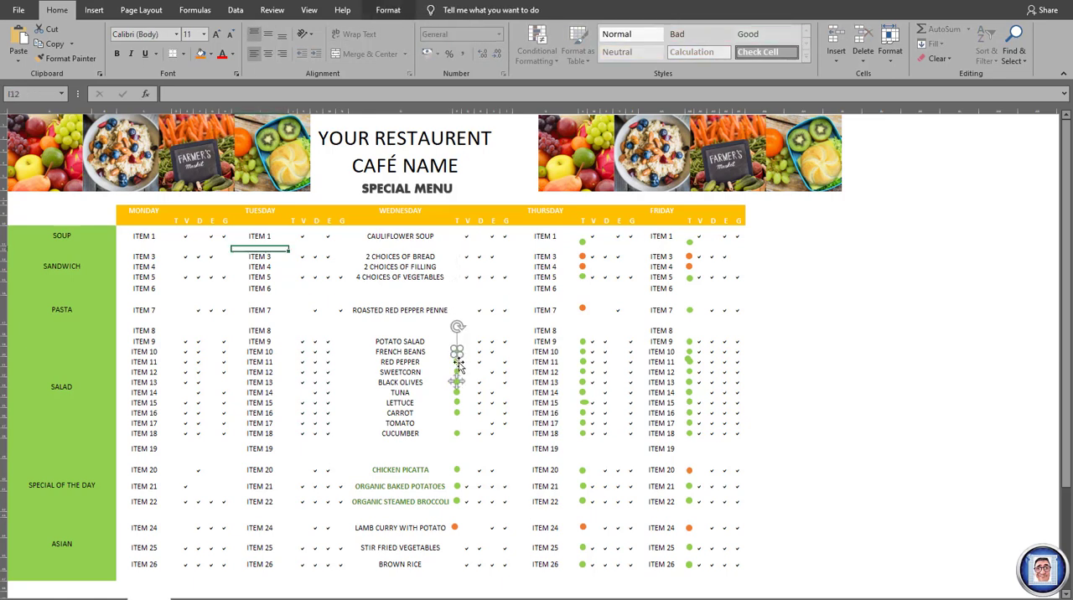
left_click(457, 371)
key("Delete")
left_click(457, 383)
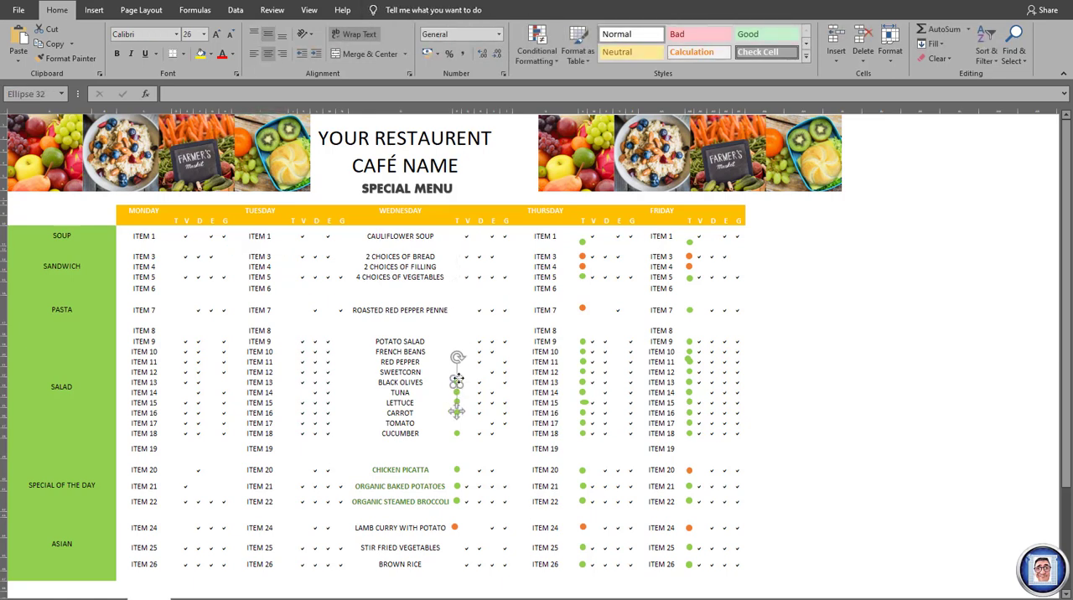
key("Delete")
left_click(457, 394)
key("Delete")
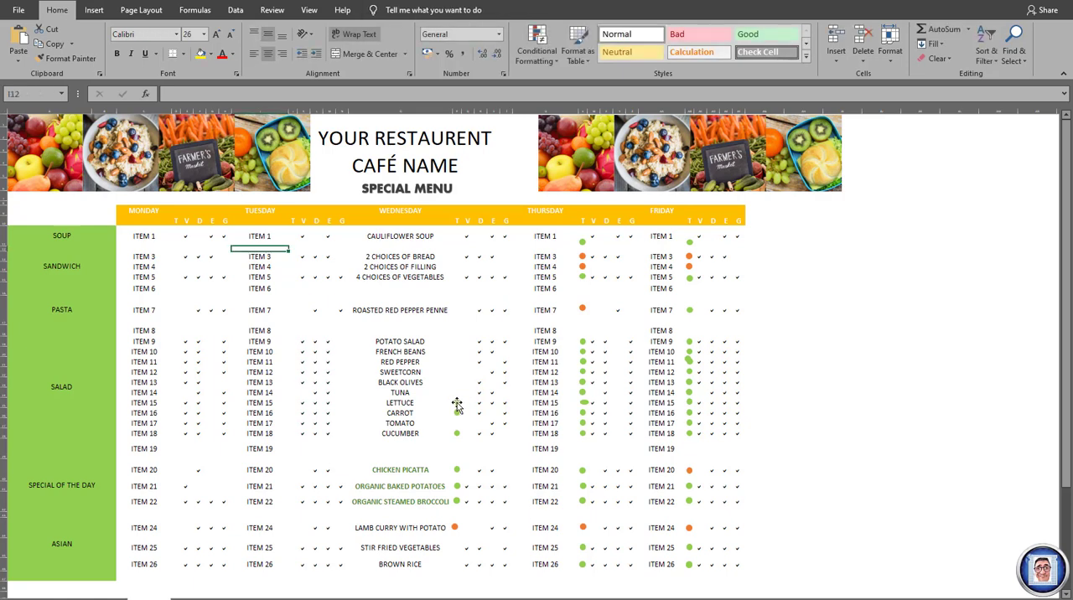
left_click(456, 410)
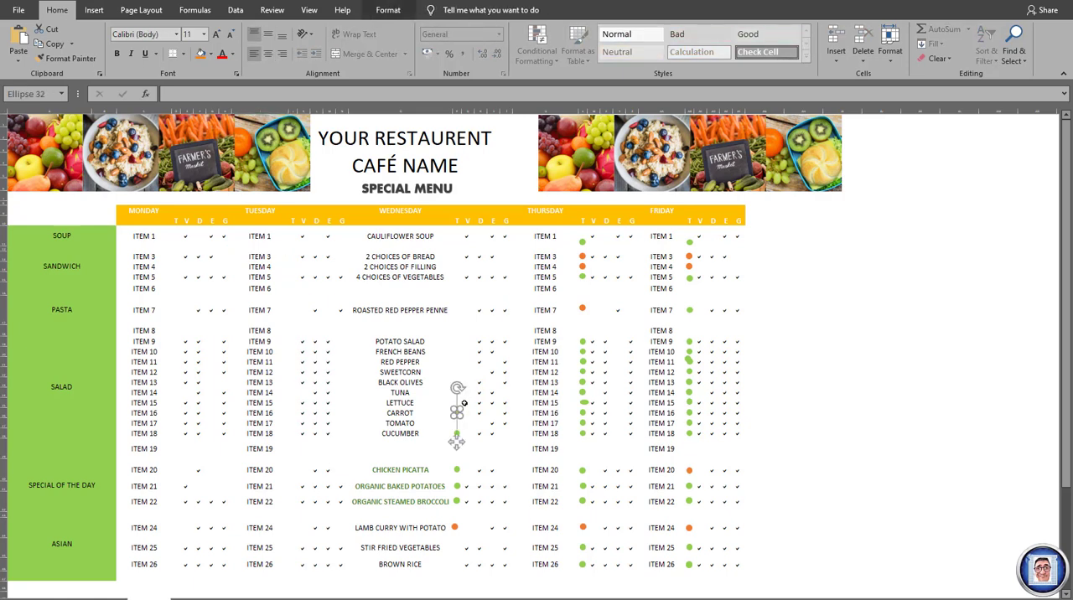
key("Delete")
left_click(457, 434)
key("Delete")
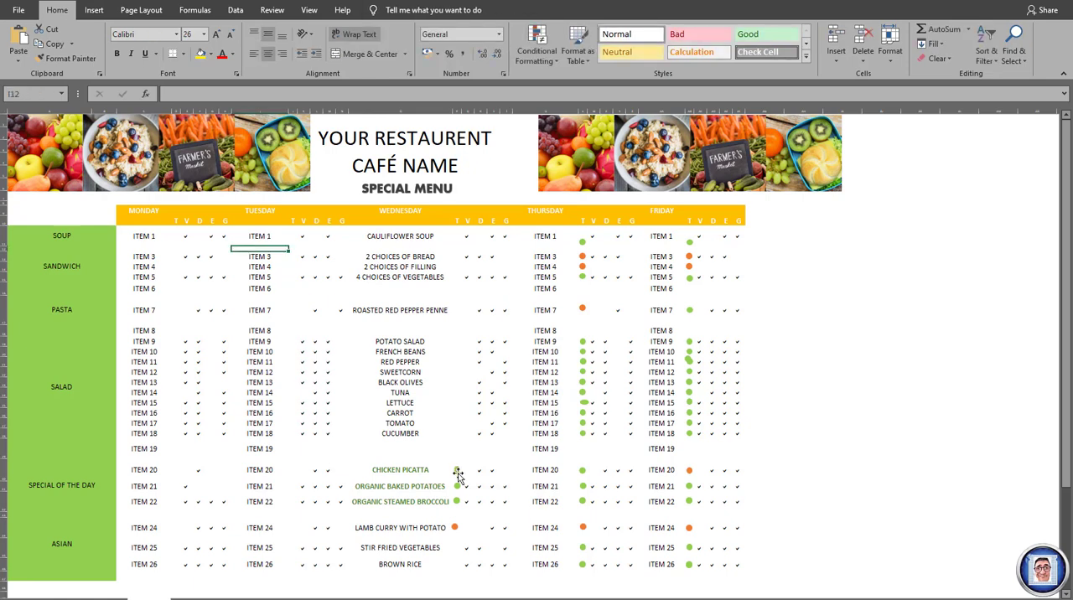
- Delete Wednesday's T-column markers in the special of the day and Asian rows, CHICKEN PICATTA through LAMB CURRY WITH POTATO
left_click(457, 486)
key("Delete")
left_click(456, 501)
key("Delete")
left_click(455, 528)
key("Delete")
left_click(457, 503)
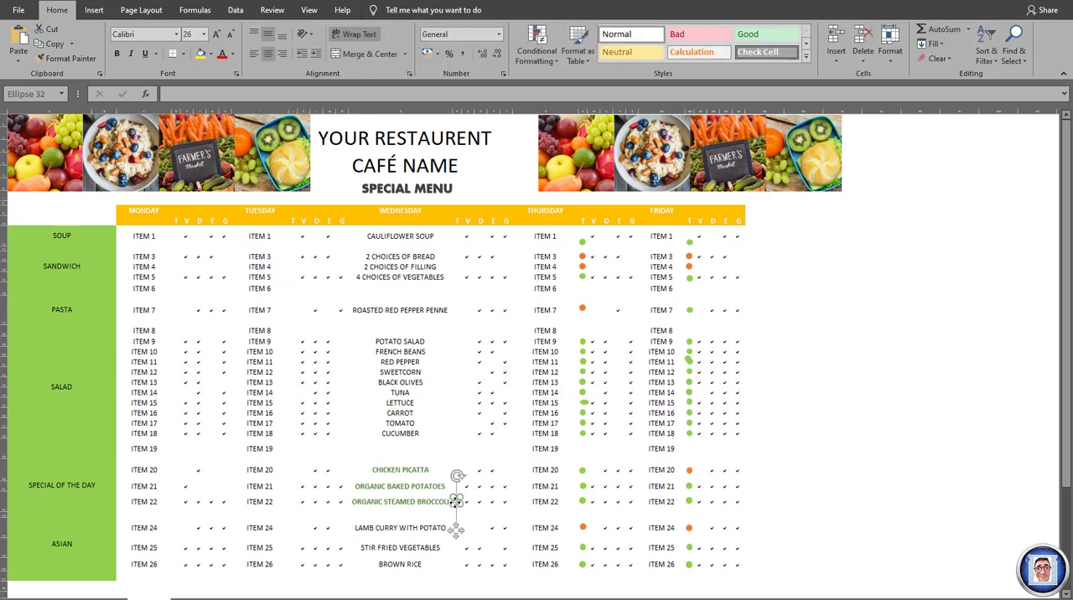
key("Delete")
- Delete Thursday's T-column markers in the soup, sandwich and pasta rows, ITEM 1 through ITEM 7
left_click(584, 243)
key("Delete")
left_click(584, 258)
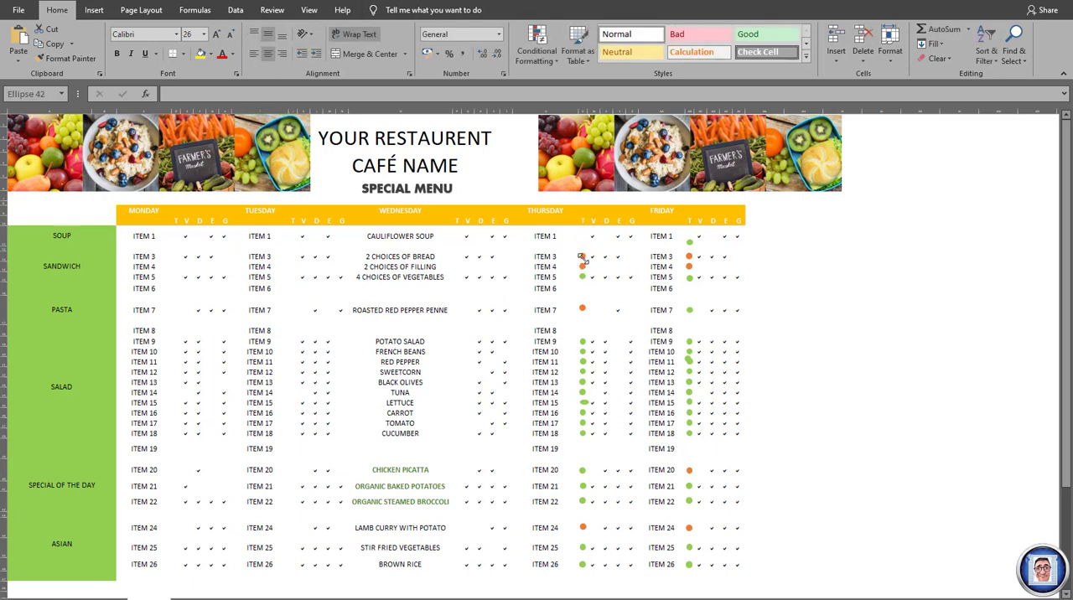
key("Delete")
left_click(584, 268)
key("Delete")
left_click(584, 278)
key("Delete")
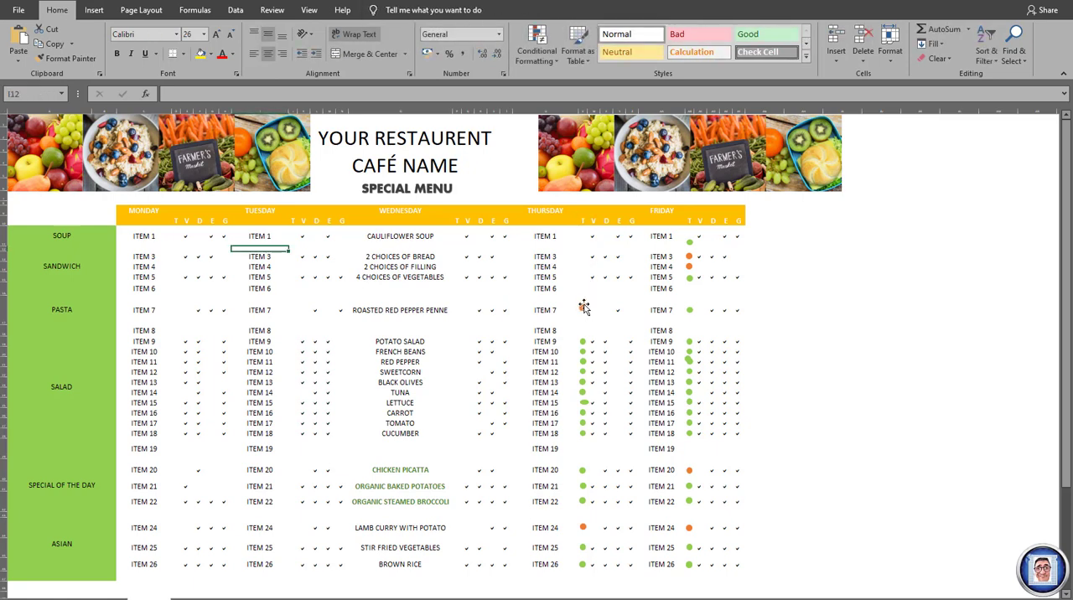
left_click(585, 308)
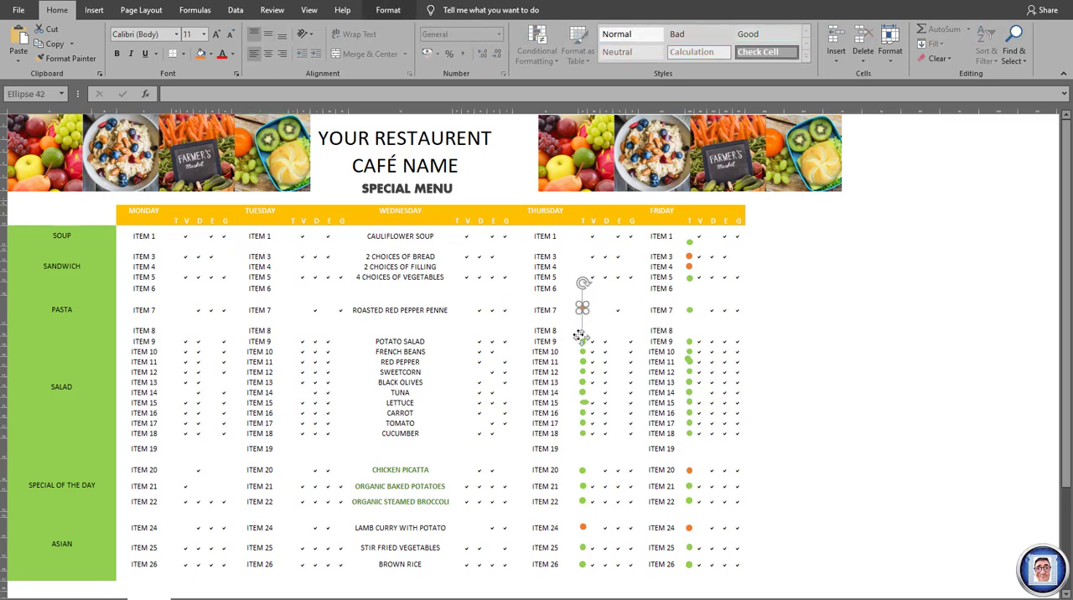
left_click_drag(584, 339, 581, 341)
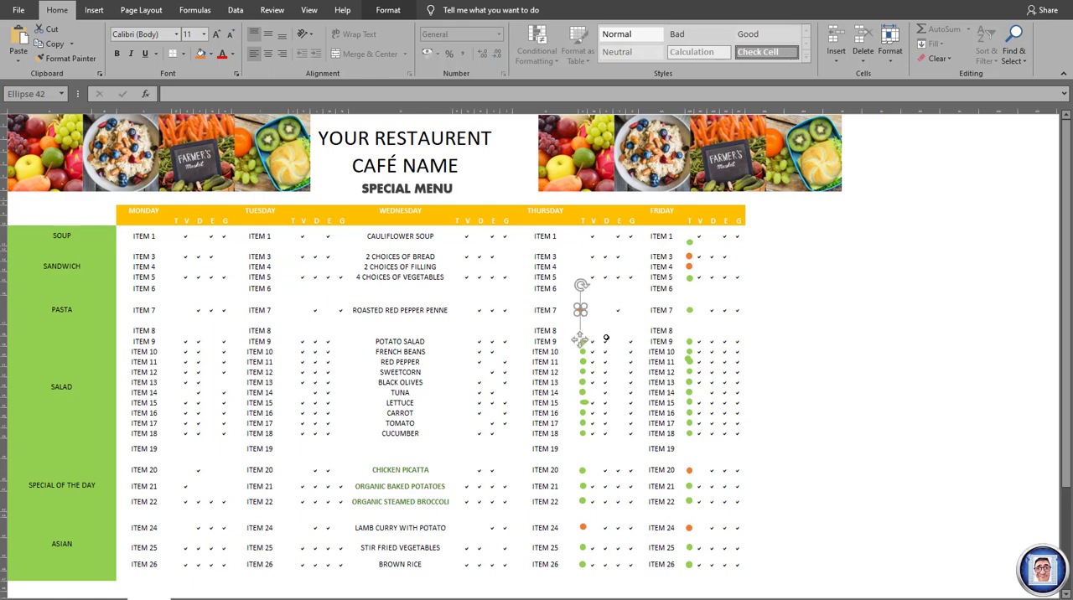
key("Delete")
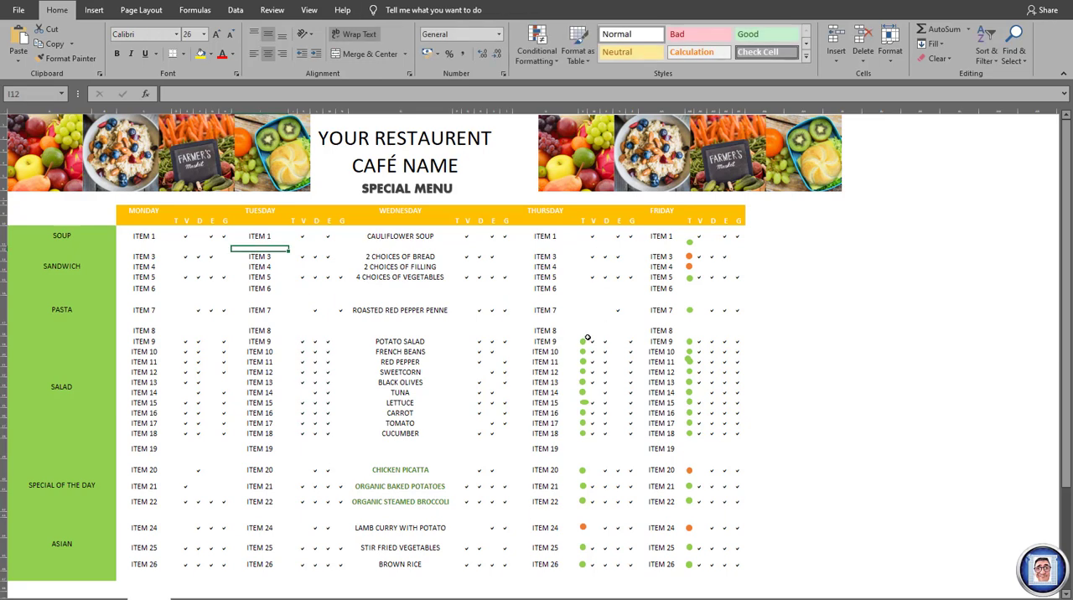
- Delete Thursday's T-column markers in the salad rows, ITEM 9 through ITEM 18
left_click(584, 341)
key("Delete")
left_click(584, 353)
key("Delete")
left_click(584, 363)
key("Delete")
left_click(584, 373)
key("Delete")
left_click(585, 384)
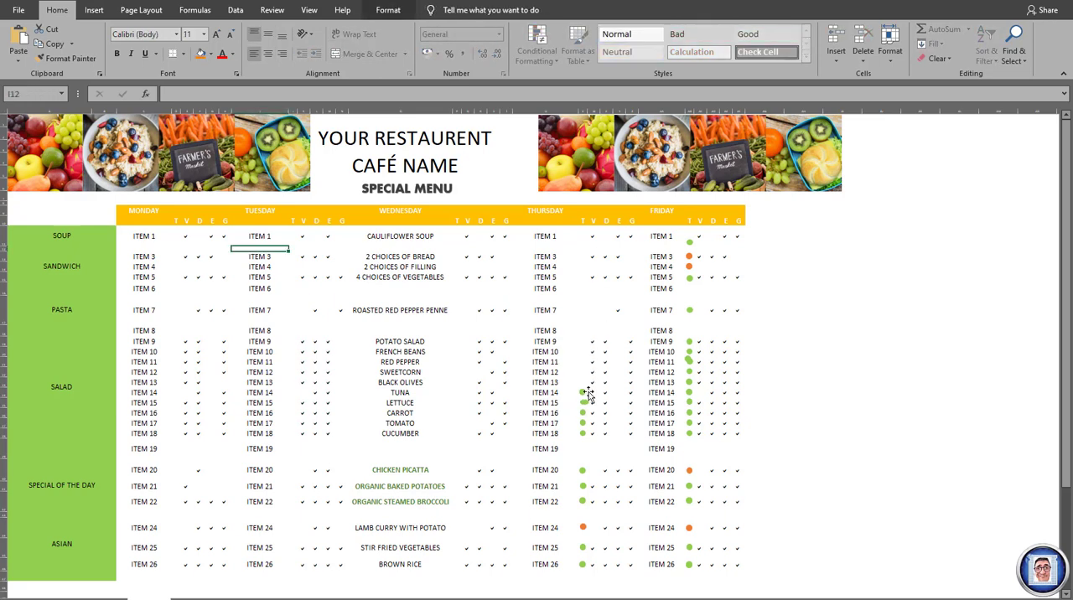
key("Delete")
left_click(583, 393)
key("Delete")
left_click(583, 404)
key("Delete")
left_click(584, 413)
key("Delete")
left_click(584, 424)
key("Delete")
left_click(584, 433)
key("Delete")
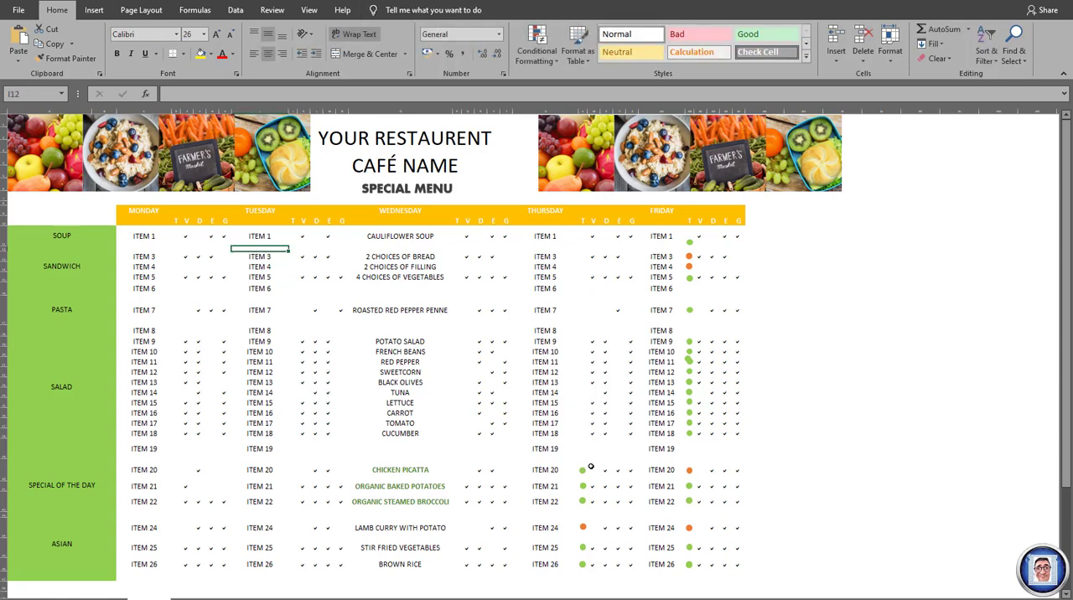
- Delete Thursday's T-column markers in the special of the day and Asian rows, ITEM 20 through ITEM 26
left_click(582, 470)
key("Delete")
left_click(583, 486)
key("Delete")
left_click(583, 502)
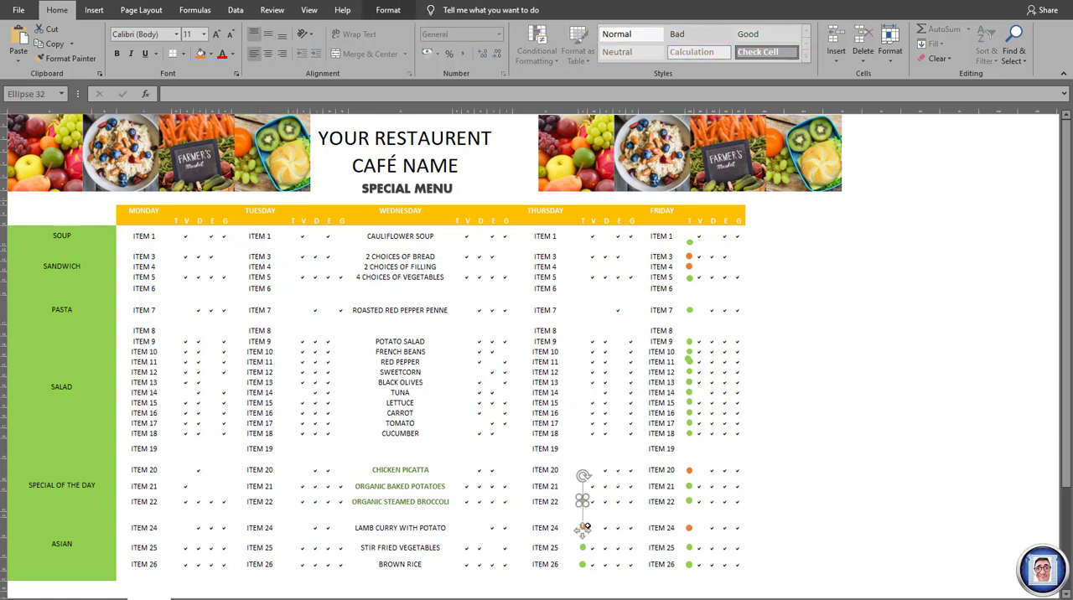
key("Delete")
left_click(583, 528)
key("Delete")
left_click(583, 503)
key("Delete")
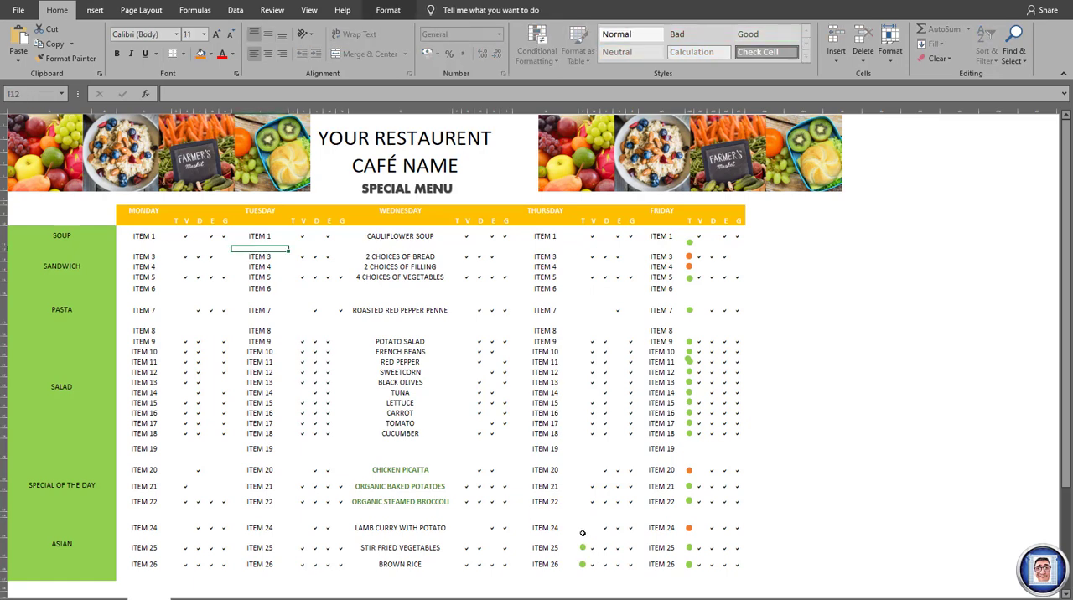
left_click(582, 547)
key("Delete")
left_click(583, 565)
key("Delete")
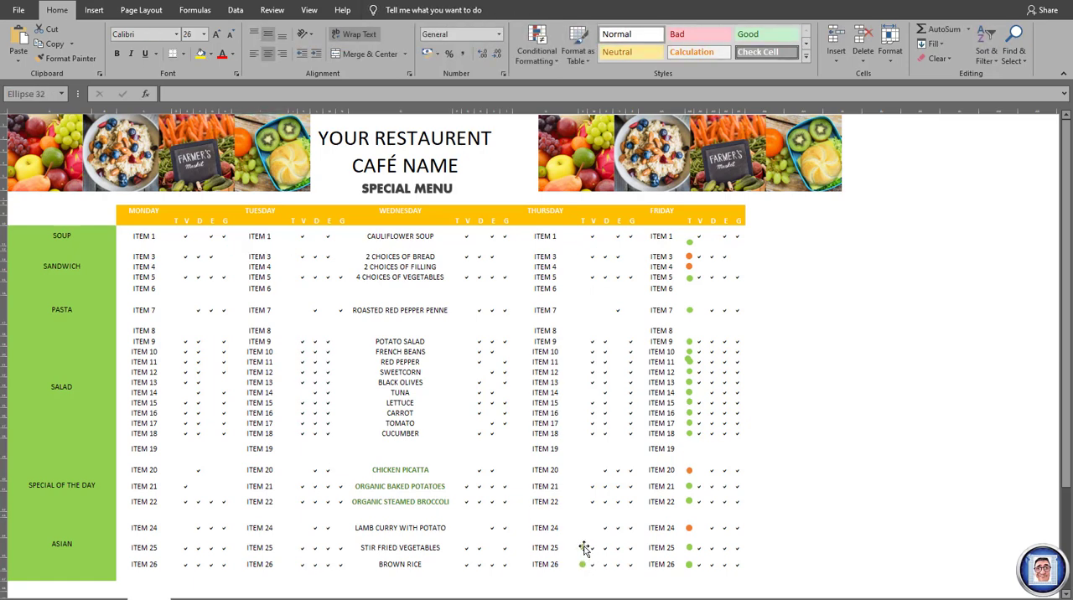
left_click(584, 548)
key("Delete")
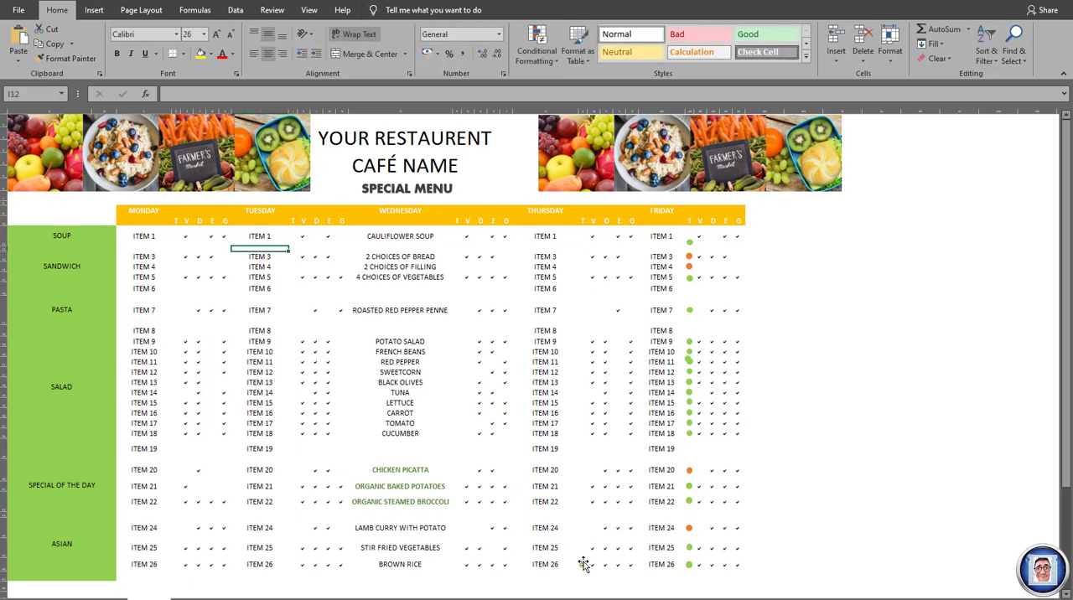
- Delete Friday's T-column markers in the soup, sandwich and pasta rows, ITEM 1 through ITEM 7
left_click(691, 243)
key("Delete")
left_click(690, 257)
key("Delete")
left_click(690, 268)
key("Delete")
left_click(690, 278)
key("Delete")
left_click(690, 310)
key("Delete")
- Delete Friday's T-column markers in the salad rows, ITEM 9 through ITEM 18
left_click(689, 341)
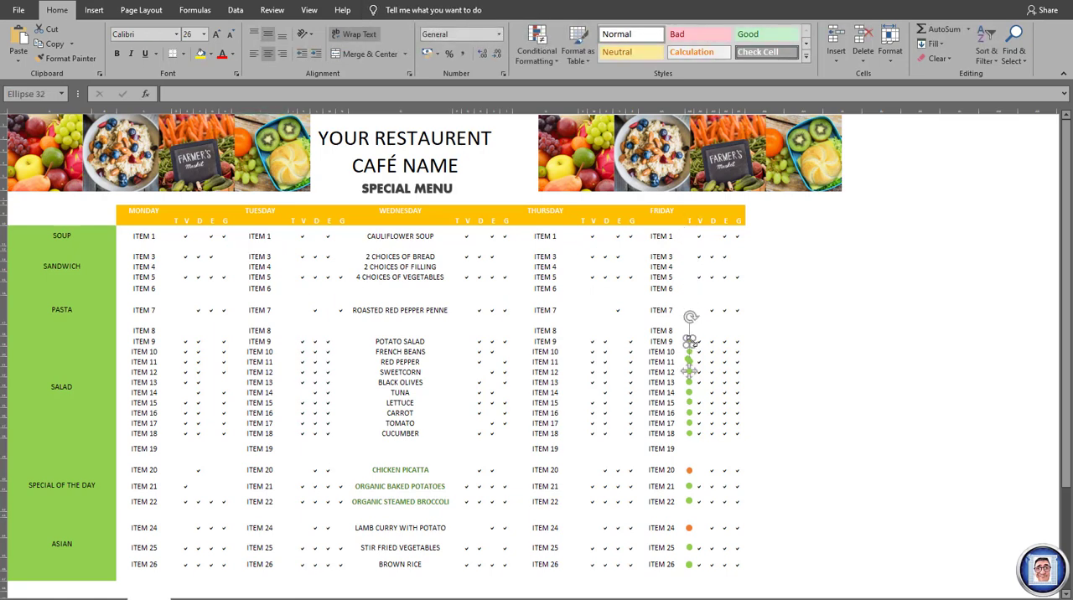
key("Delete")
left_click(689, 352)
key("Delete")
left_click(690, 362)
key("Delete")
left_click(690, 372)
key("Delete")
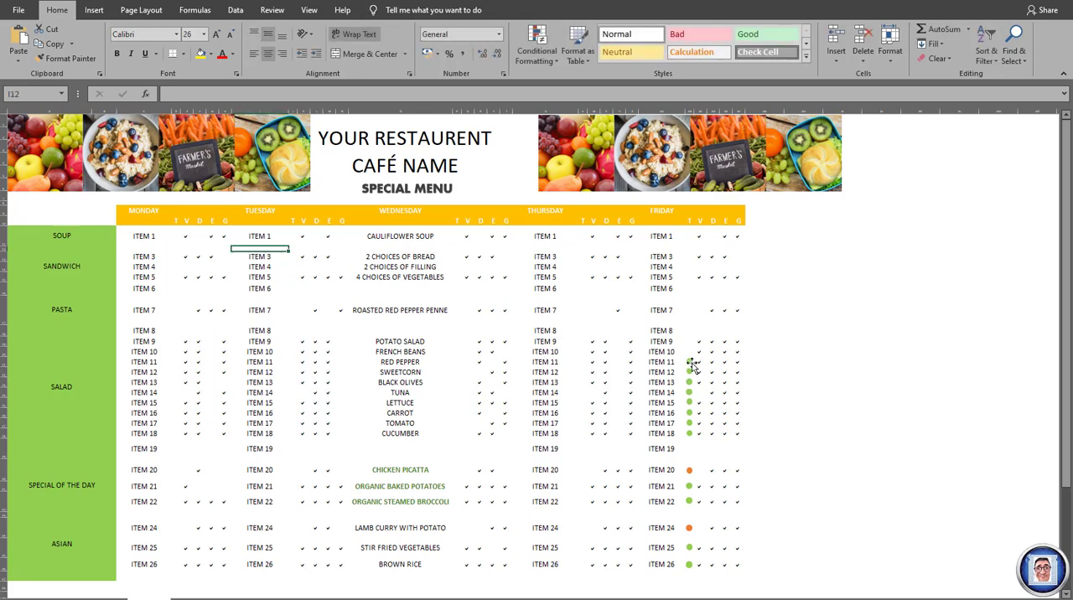
left_click(689, 382)
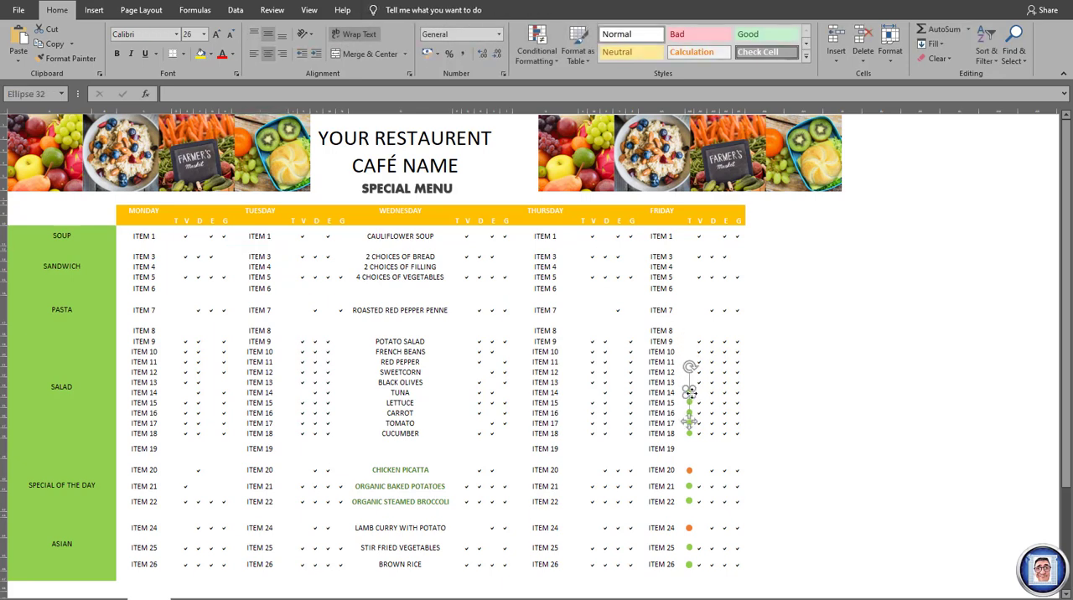
key("Delete")
left_click(690, 403)
key("Delete")
left_click(690, 413)
key("Delete")
left_click(689, 423)
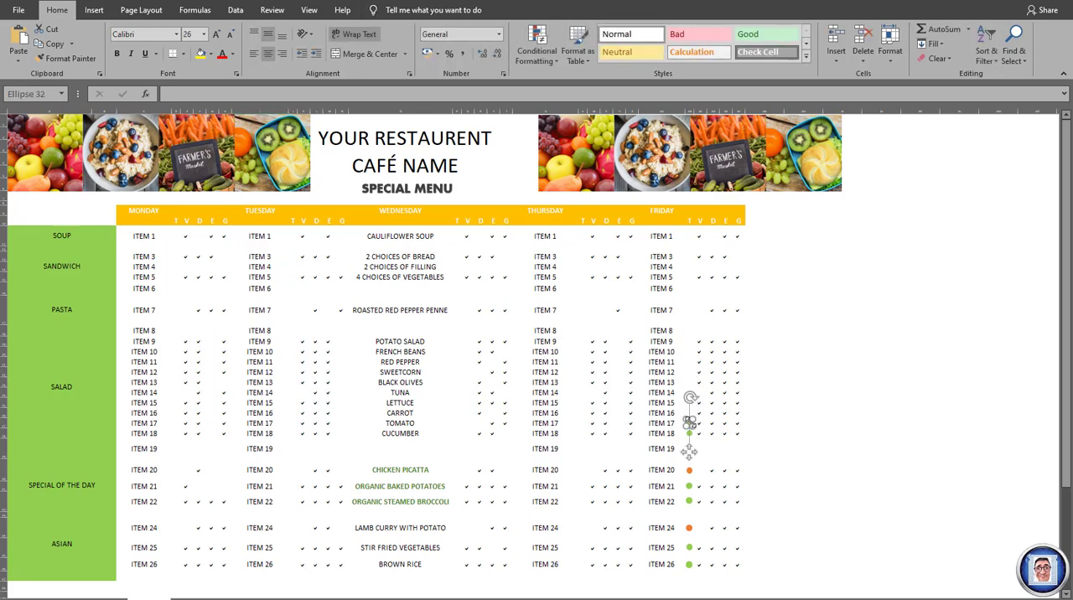
key("Delete")
left_click(689, 434)
key("Delete")
- Delete Friday's T-column markers in the special of the day and Asian rows, ITEM 20 through ITEM 26
left_click(689, 470)
key("Delete")
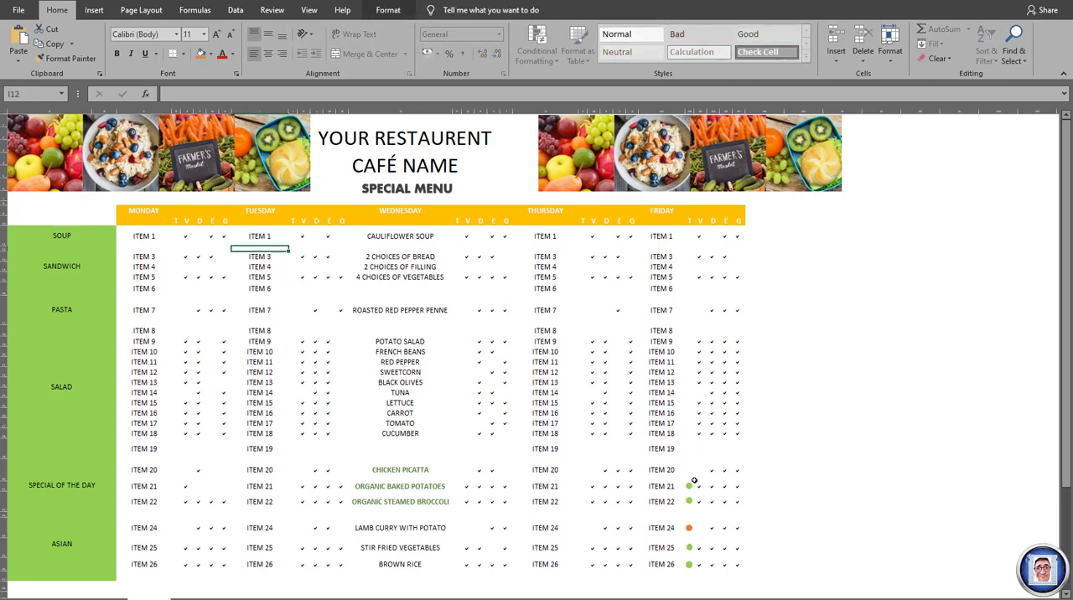
left_click(690, 487)
key("Delete")
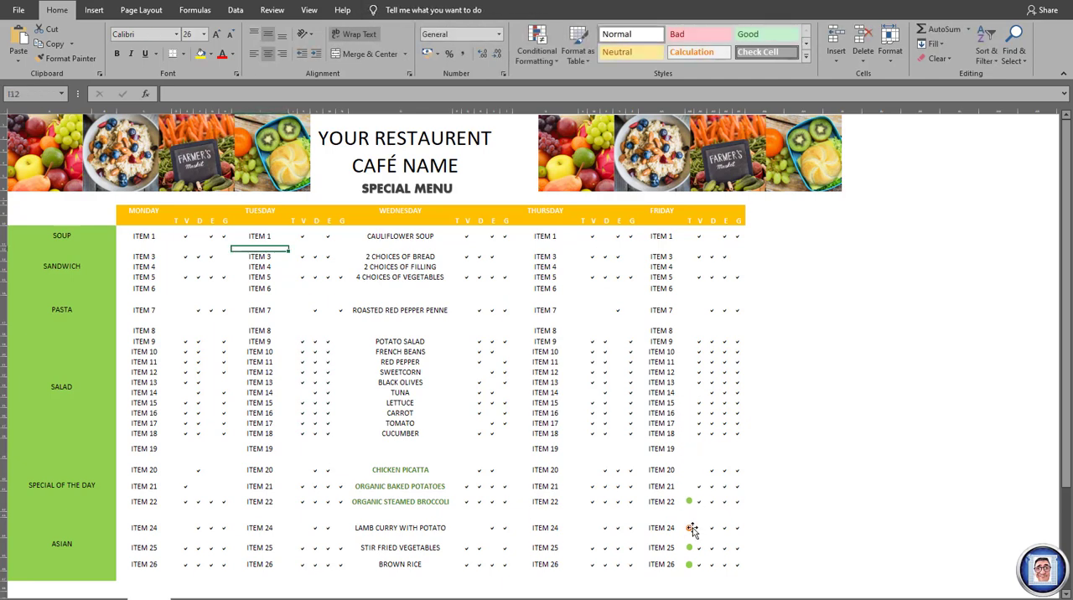
left_click(689, 502)
key("Delete")
left_click(690, 529)
key("Delete")
left_click(690, 548)
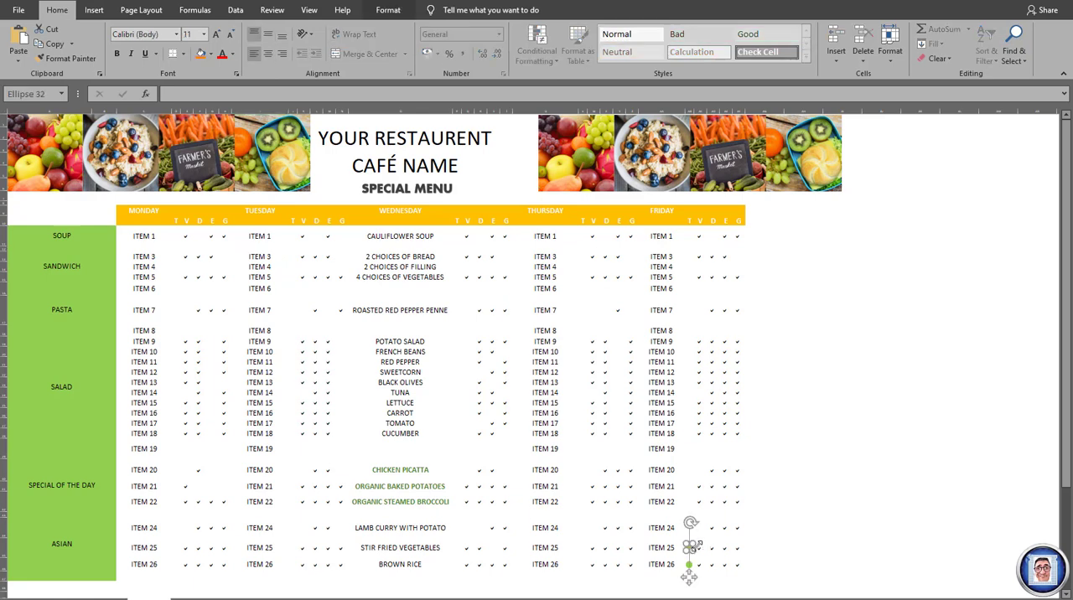
key("Delete")
left_click(688, 564)
key("Delete")
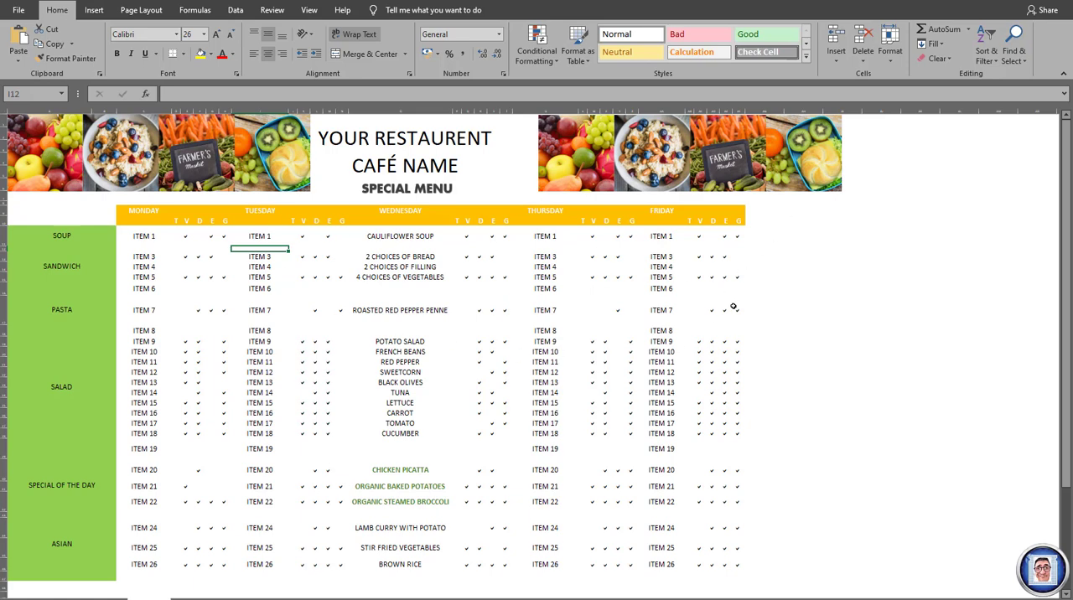
- Review the Conditional Formatting presets for cell AI11, covering Top/Bottom Rules, Data Bars, Color Scales and Icon Sets
left_click(833, 241)
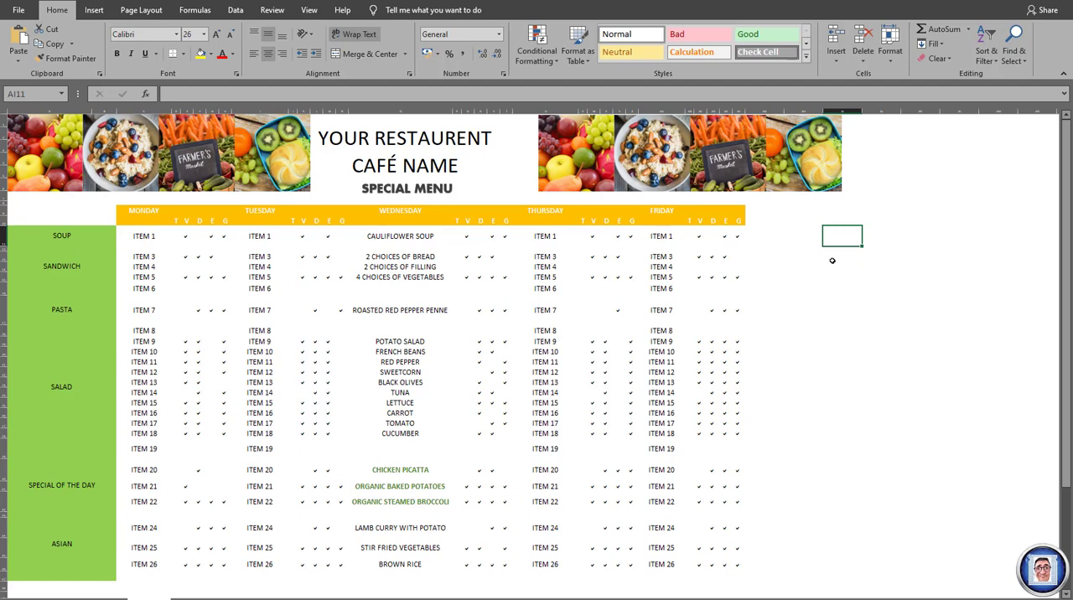
left_click(546, 57)
mouse_move(585, 115)
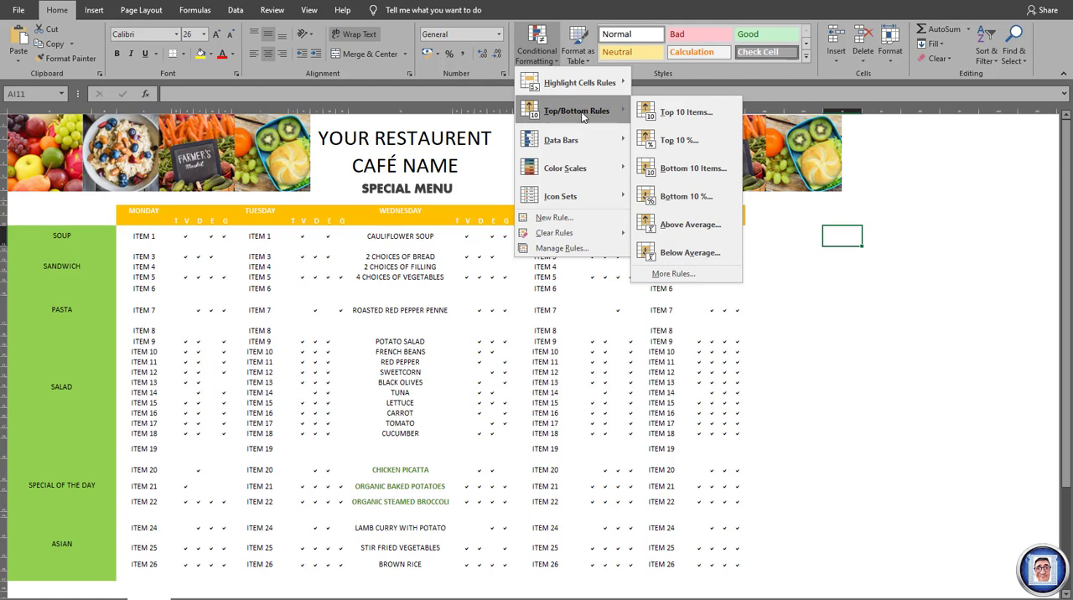
mouse_move(585, 140)
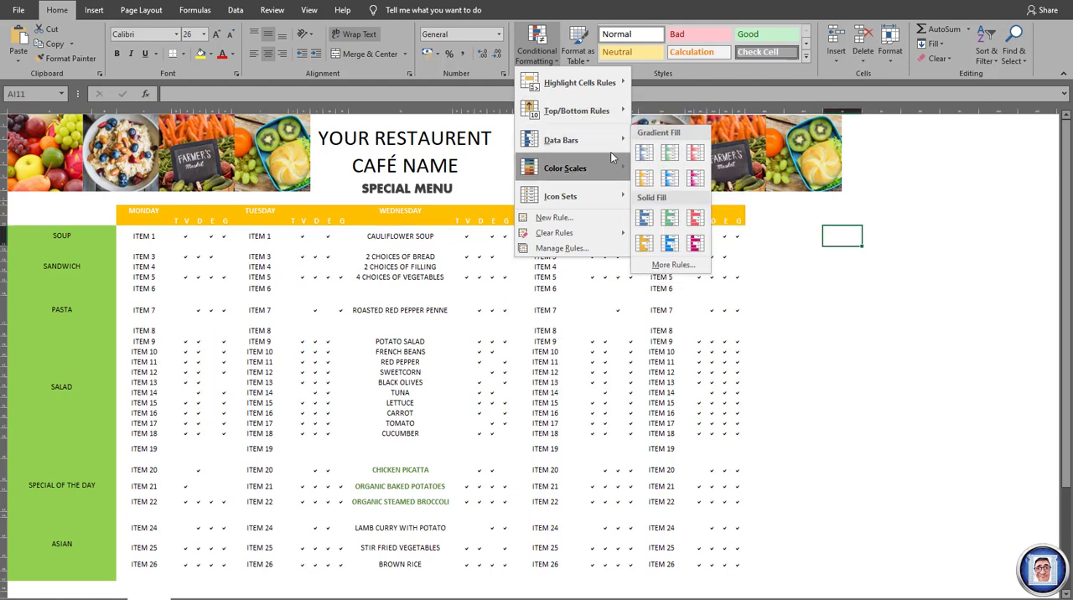
mouse_move(567, 169)
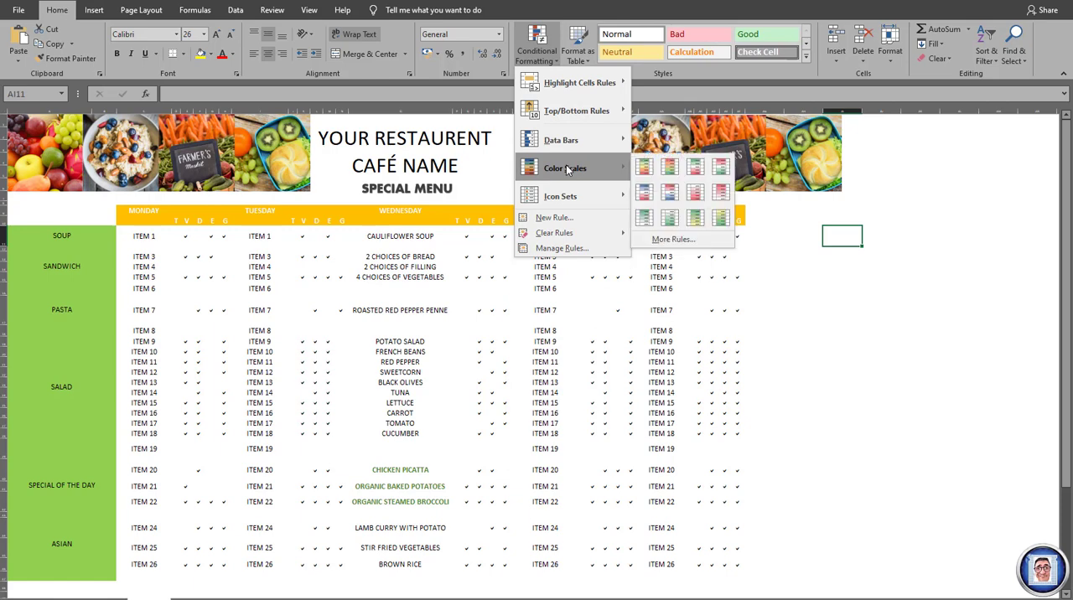
mouse_move(571, 200)
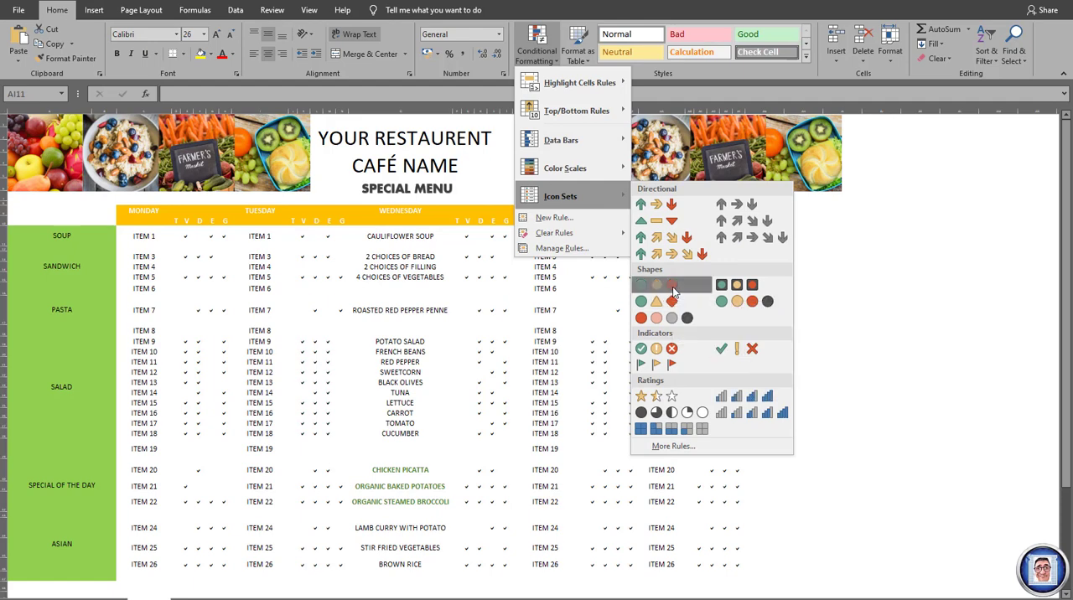
left_click(884, 267)
- Start a new conditional formatting rule for cell AI11 that formats by value with the Icon Sets style, showing the icon only
left_click(838, 234)
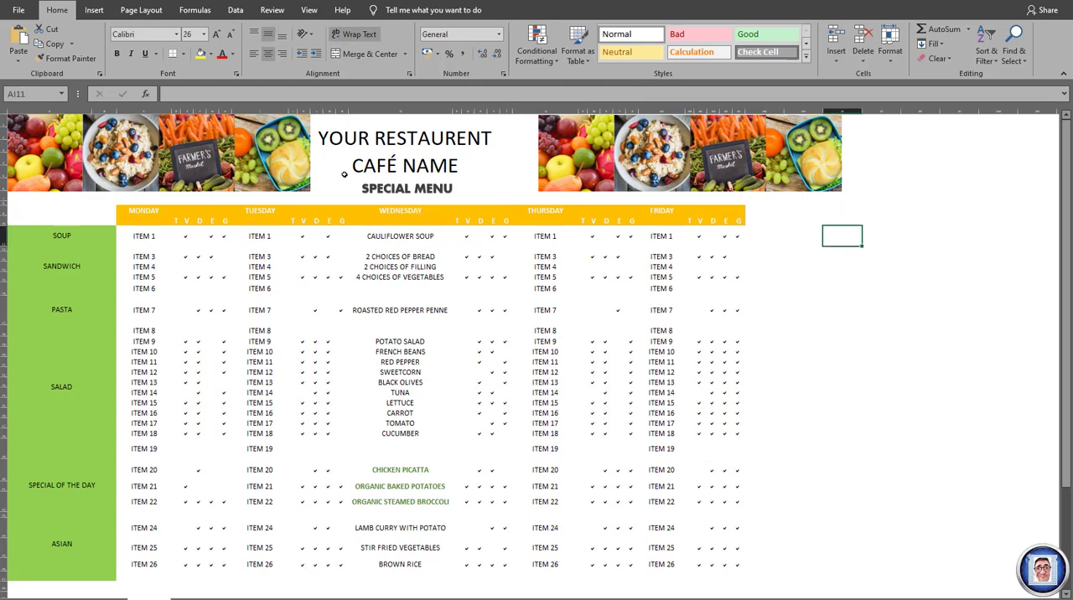
left_click(558, 59)
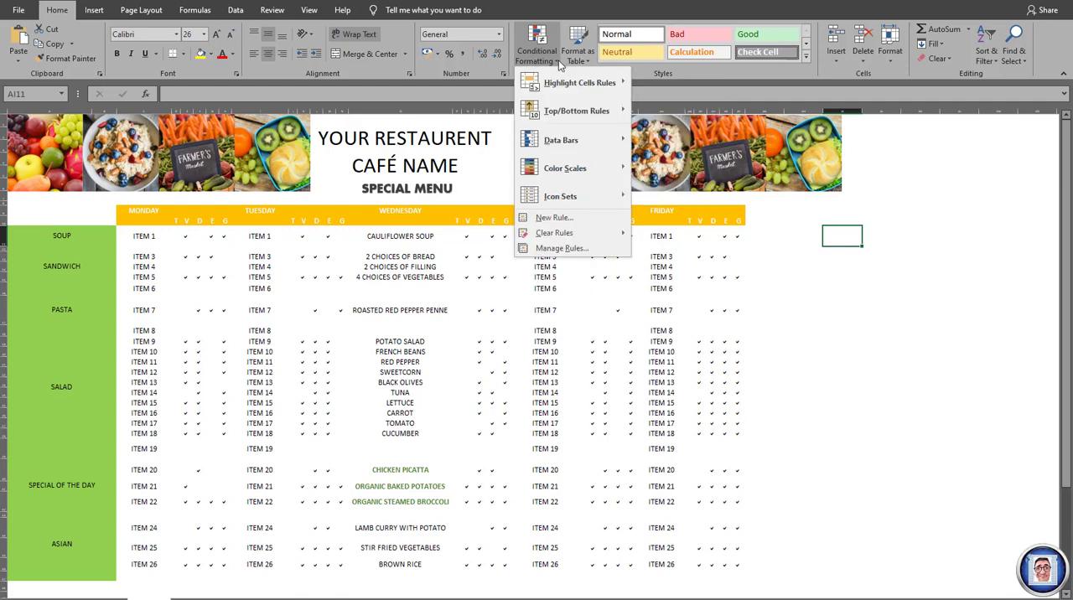
left_click(560, 221)
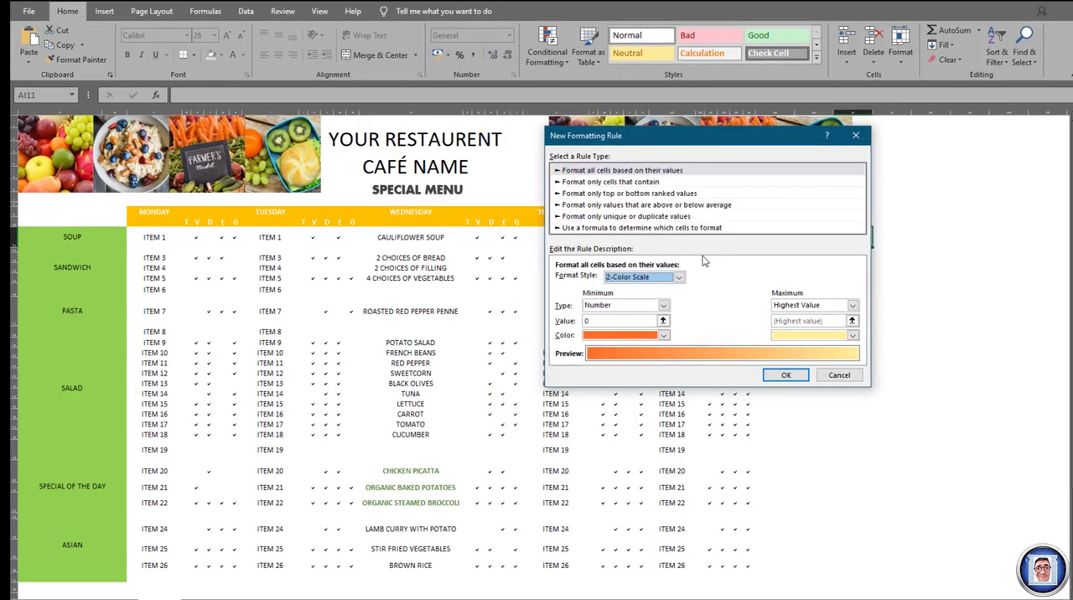
left_click(599, 171)
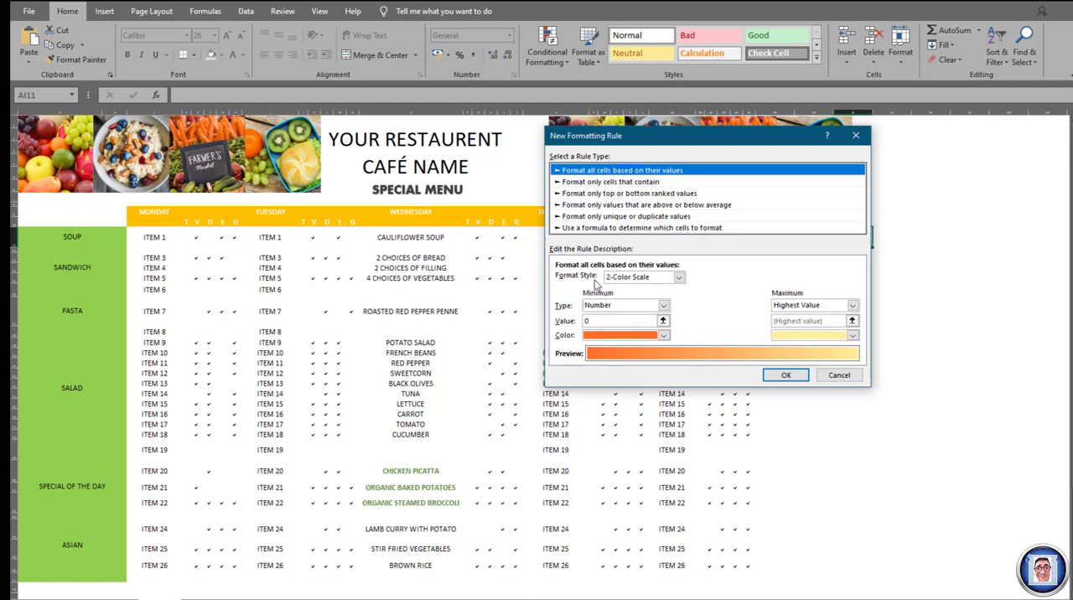
left_click(679, 278)
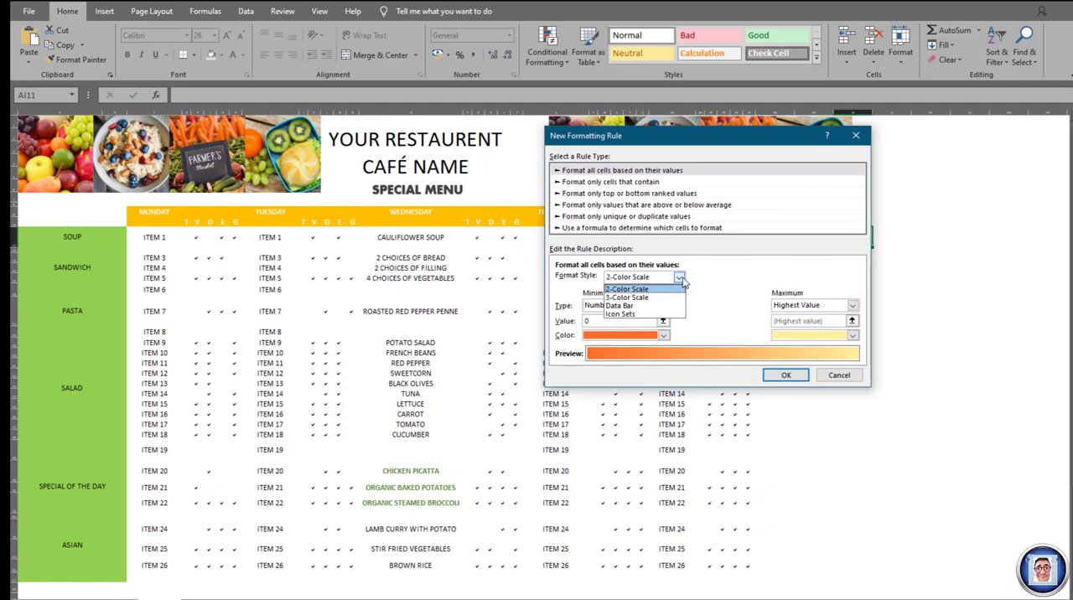
left_click(646, 314)
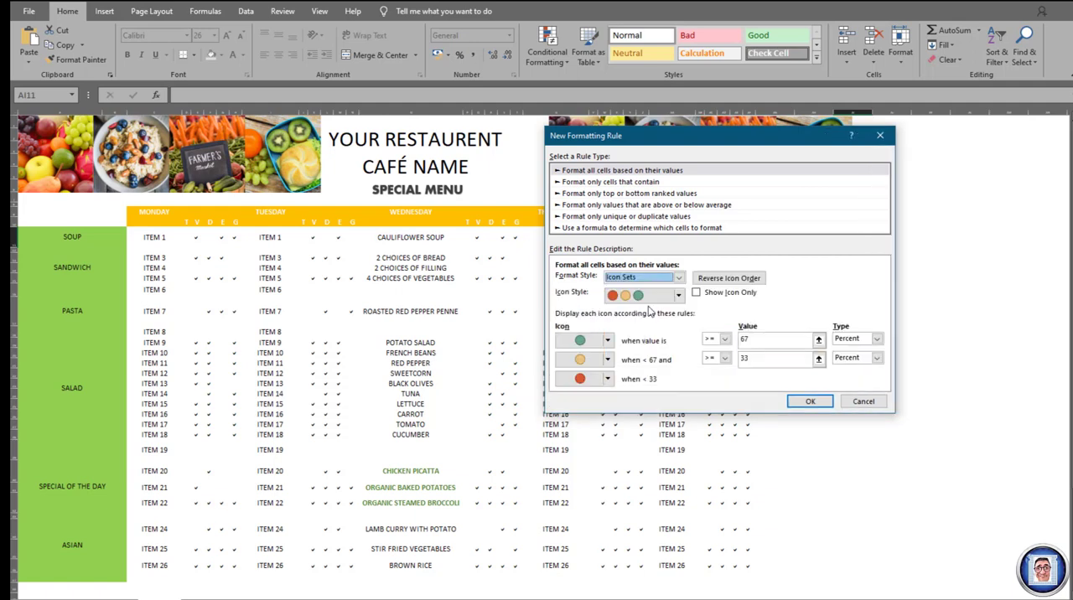
left_click(701, 293)
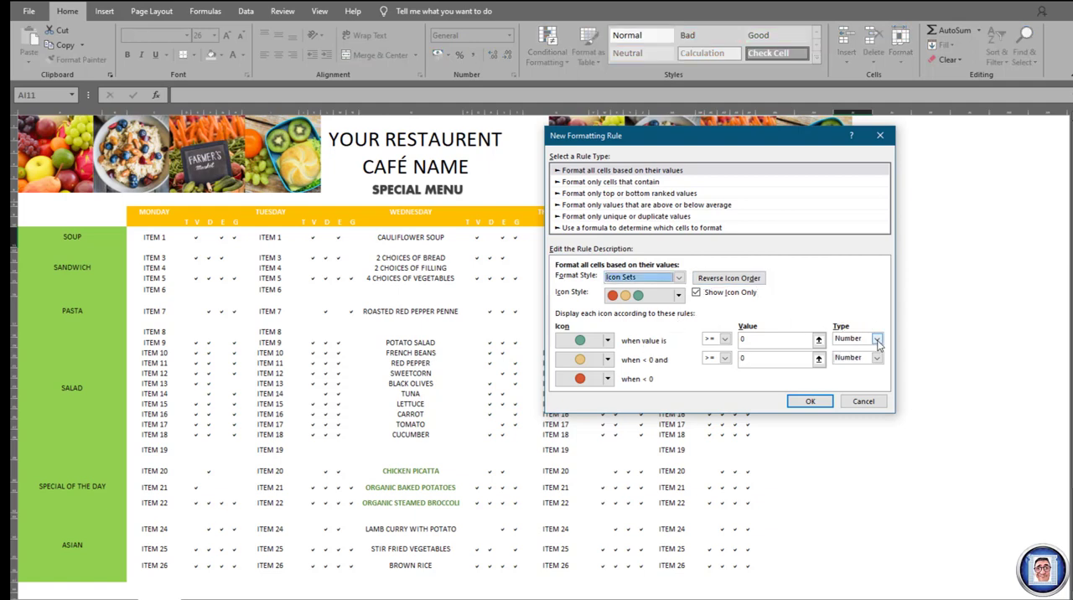
- Set the rule's Number thresholds to >= 3 for the green icon and >= 2 for the yellow icon, and create the rule
left_click(878, 340)
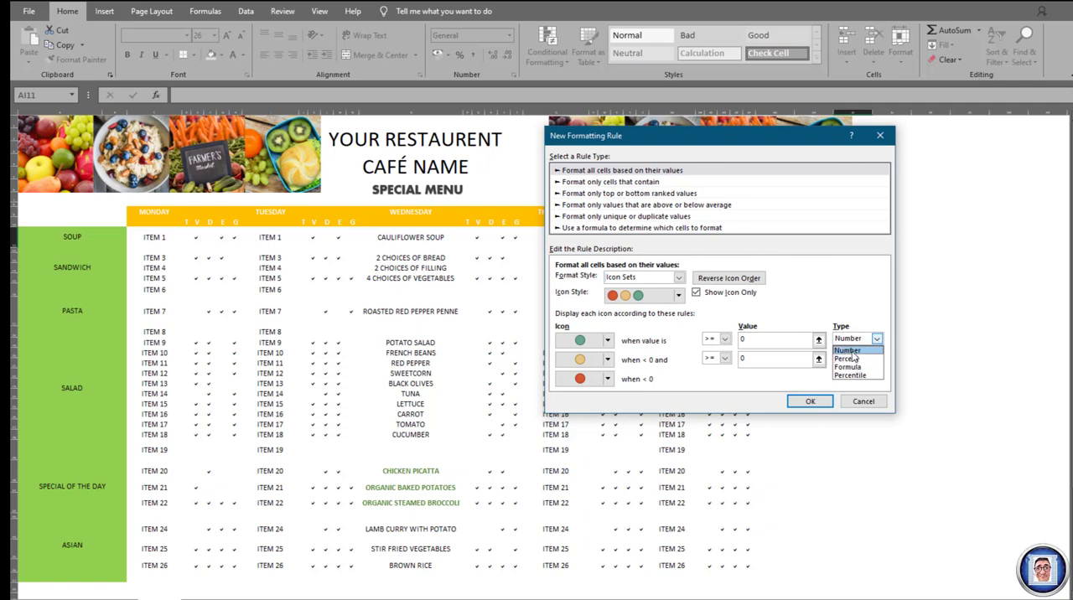
left_click(878, 340)
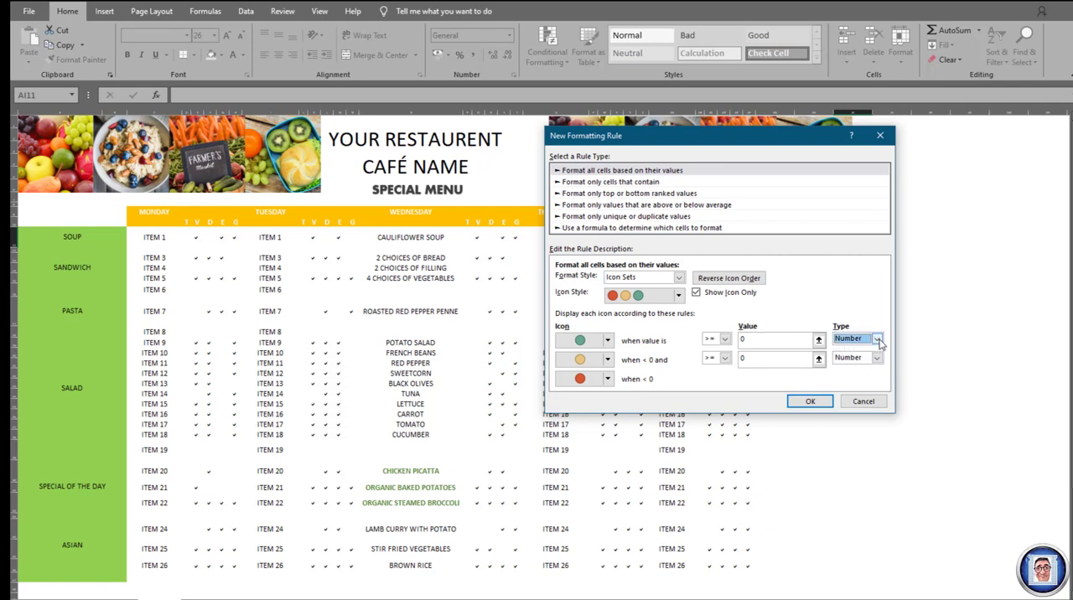
left_click(878, 340)
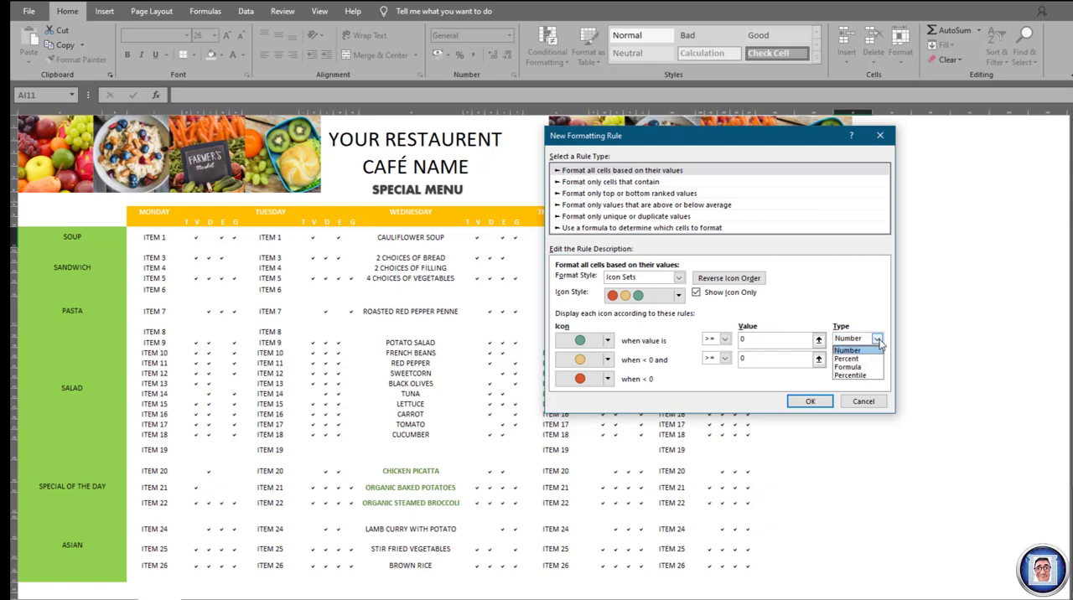
left_click(878, 339)
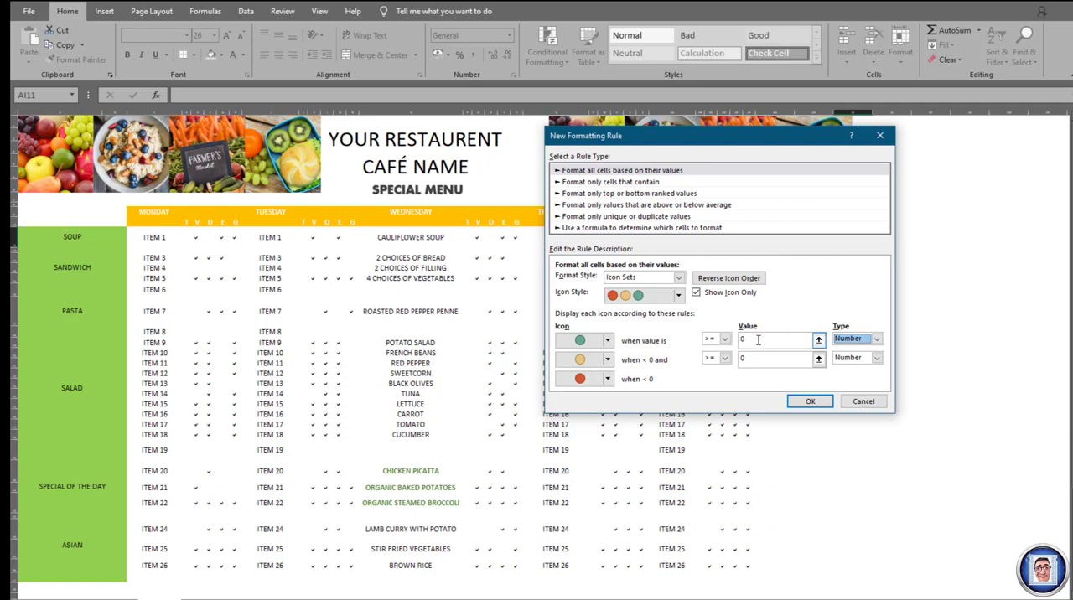
left_click(759, 340)
left_click_drag(735, 339, 761, 339)
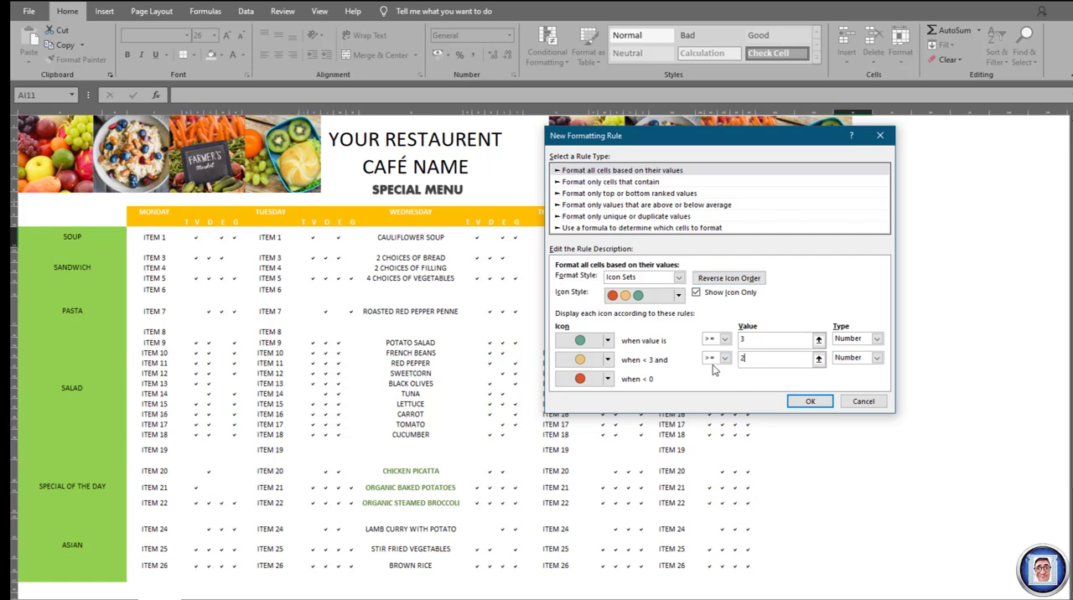
left_click(816, 401)
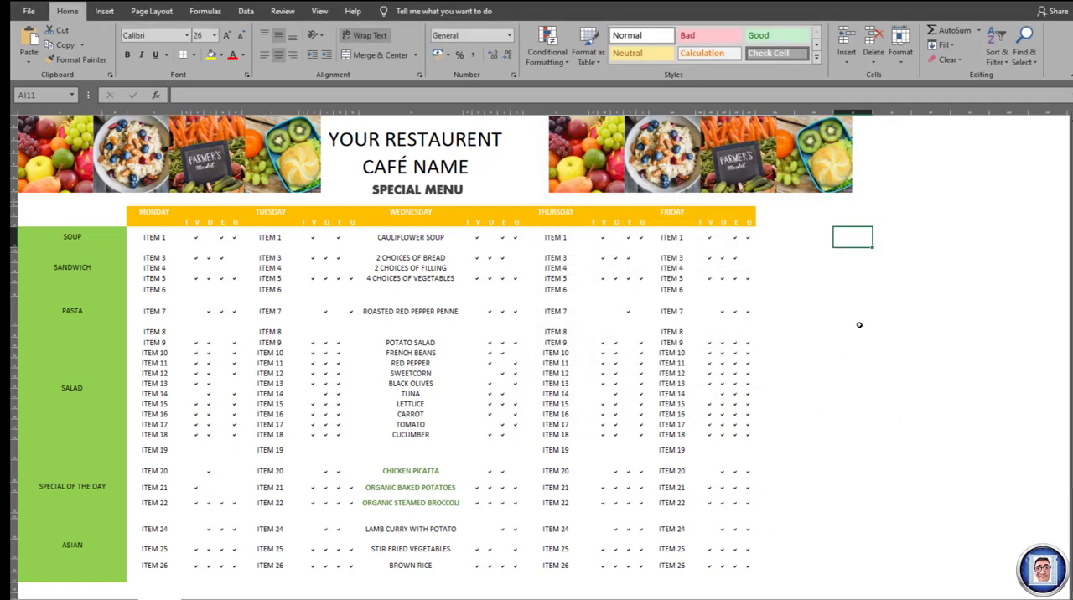
- Test the icon rule by entering 1, 2 and 3 in turn in cell AI11
type("1")
key("Return")
type("2")
key("Return")
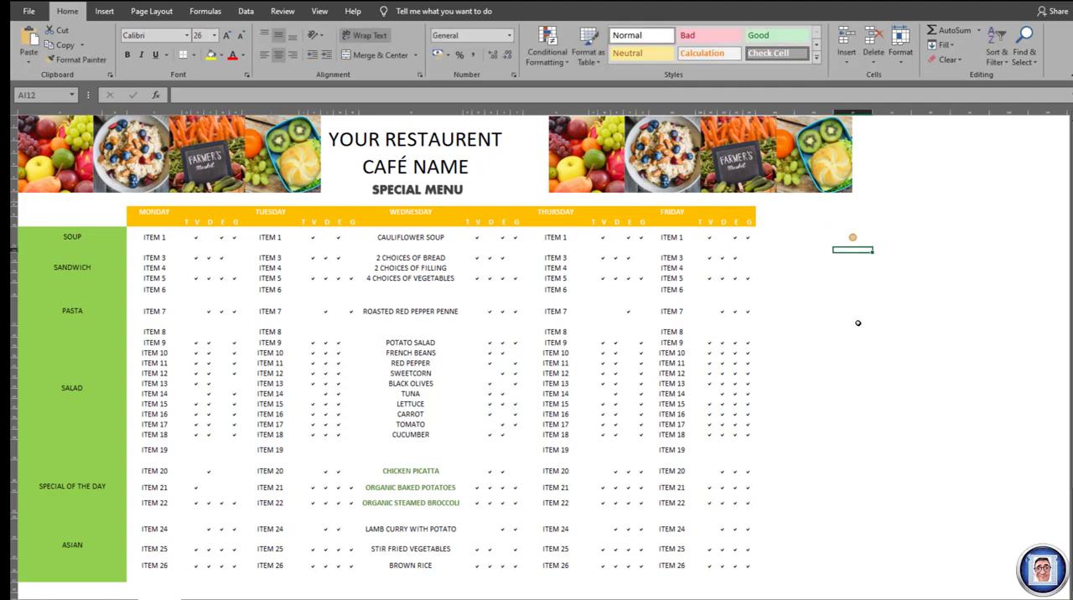
key("Up")
type("3")
key("Return")
type("3")
key("Return")
- Edit cell AI11's icon set rule to reverse the icon order, and apply the change
left_click(853, 237)
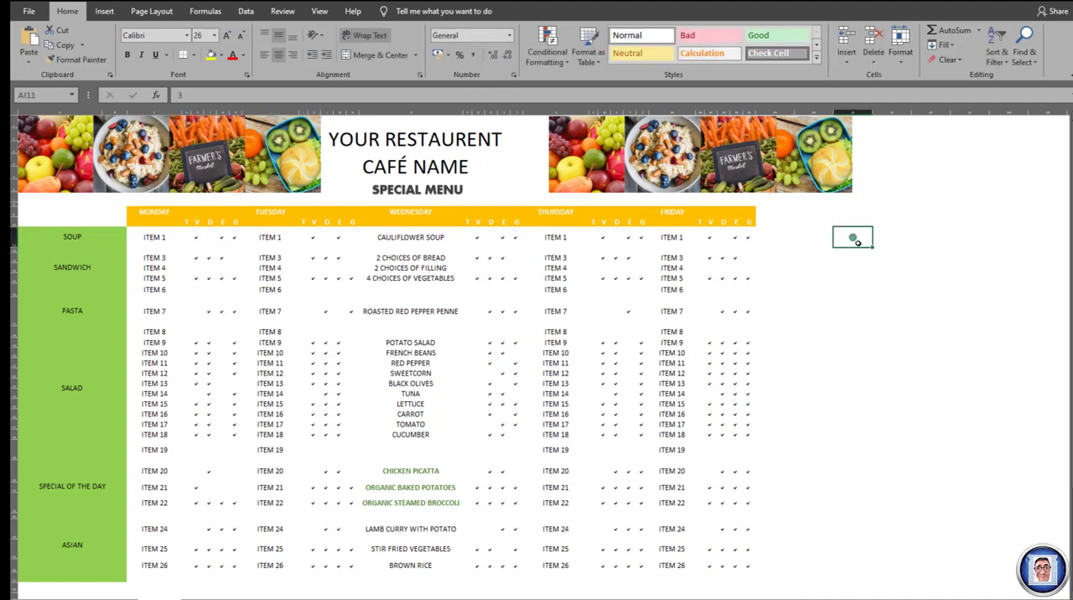
left_click(569, 67)
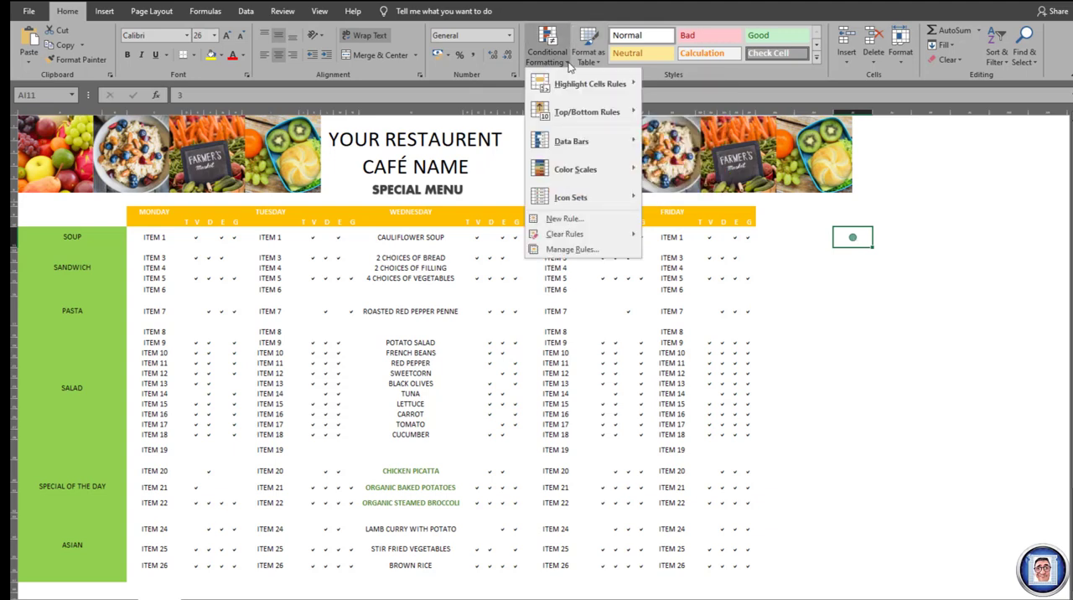
left_click(590, 250)
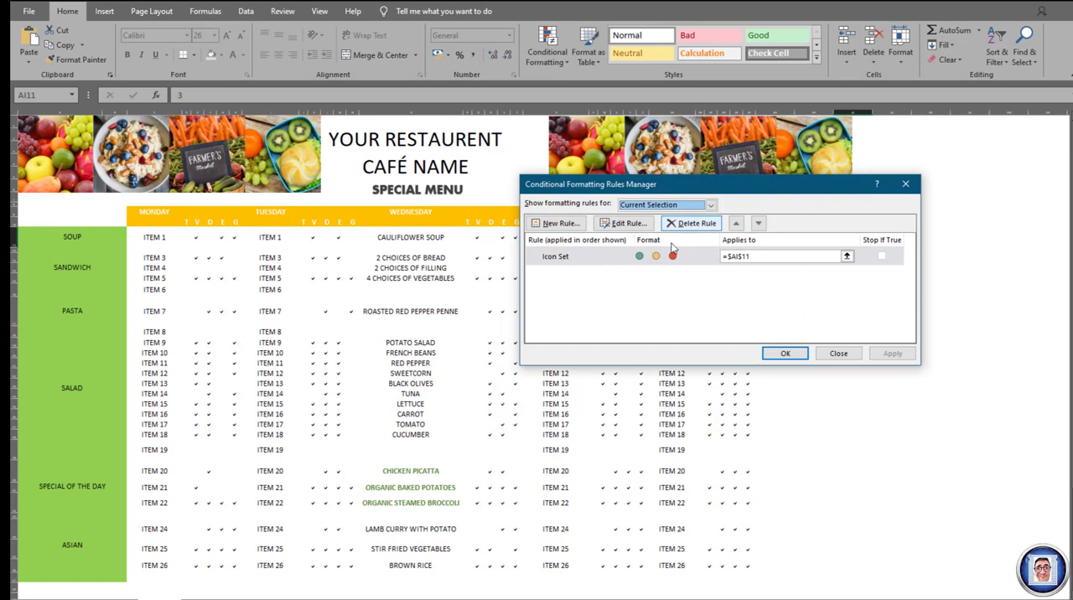
left_click(618, 256)
left_click(633, 224)
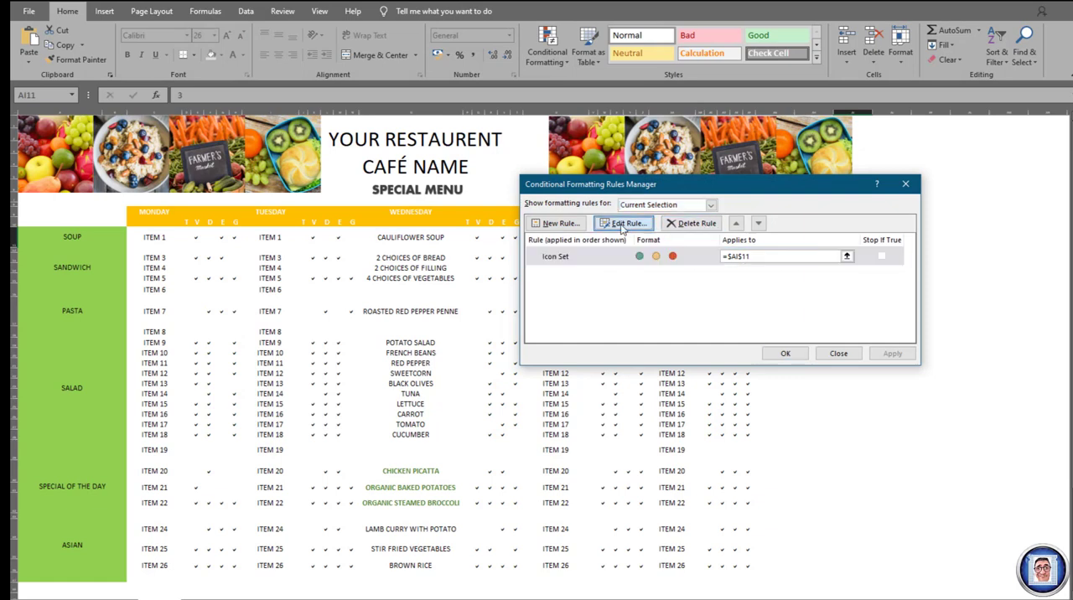
left_click(735, 282)
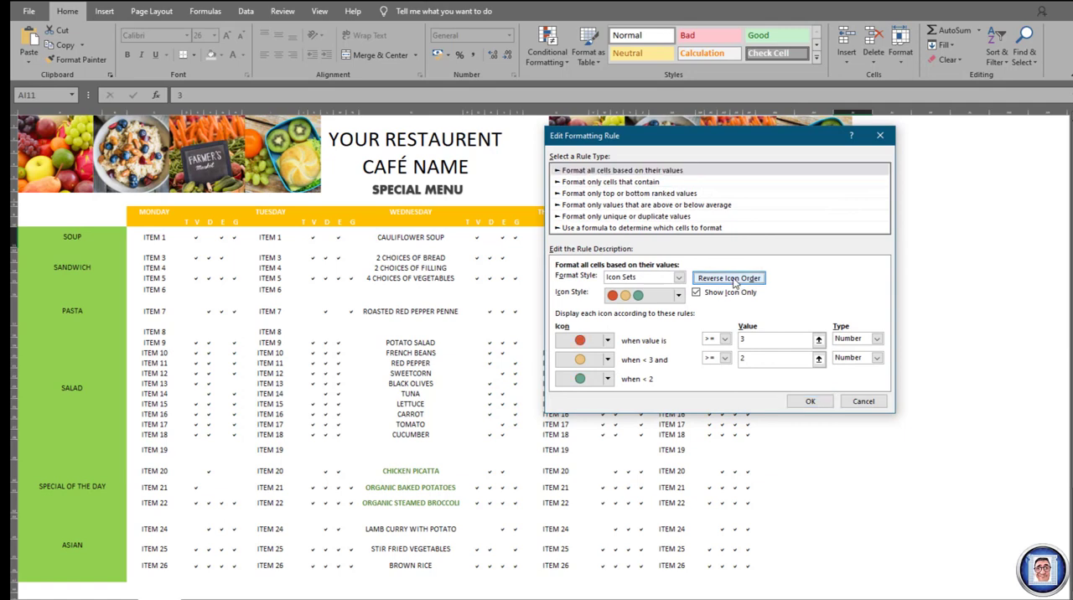
left_click(815, 402)
left_click(893, 353)
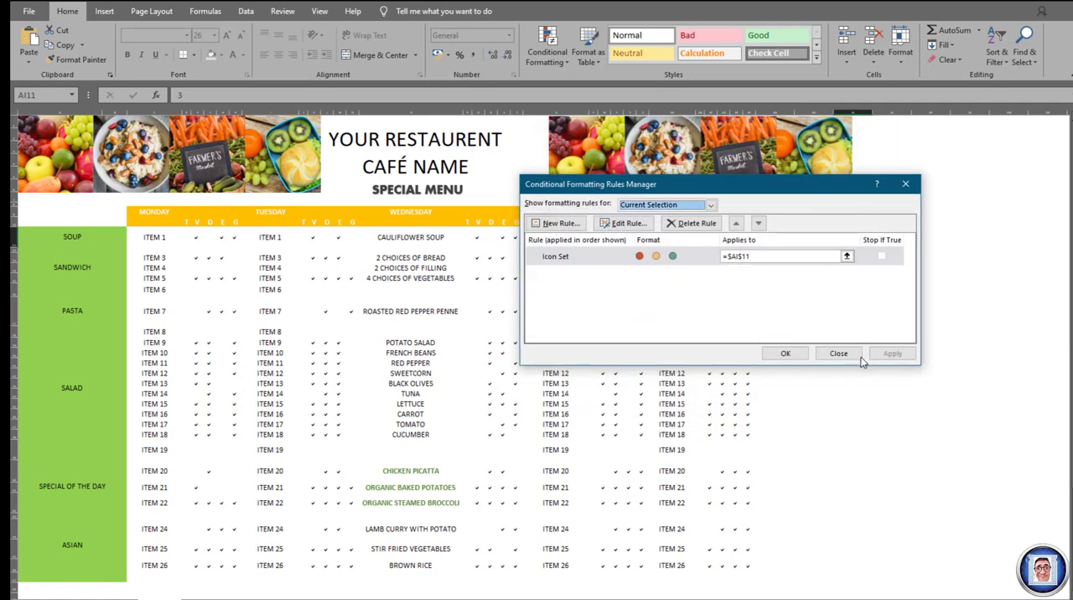
left_click(785, 353)
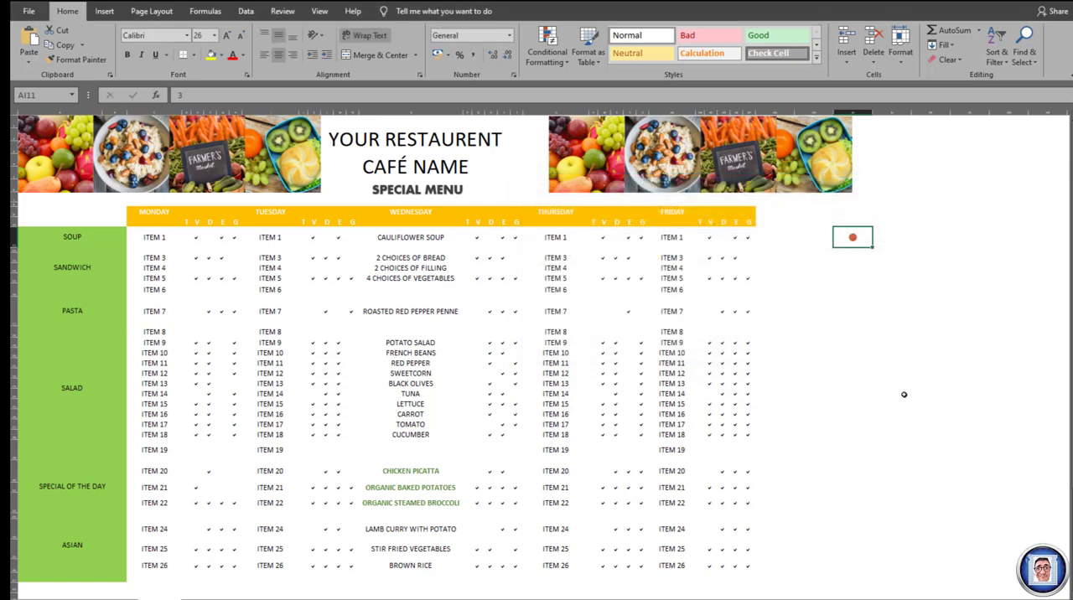
- Check the reversed icons by entering 1, 2 and 3 in turn in cell AI11, leaving 3 in the cell
type("1")
key("Return")
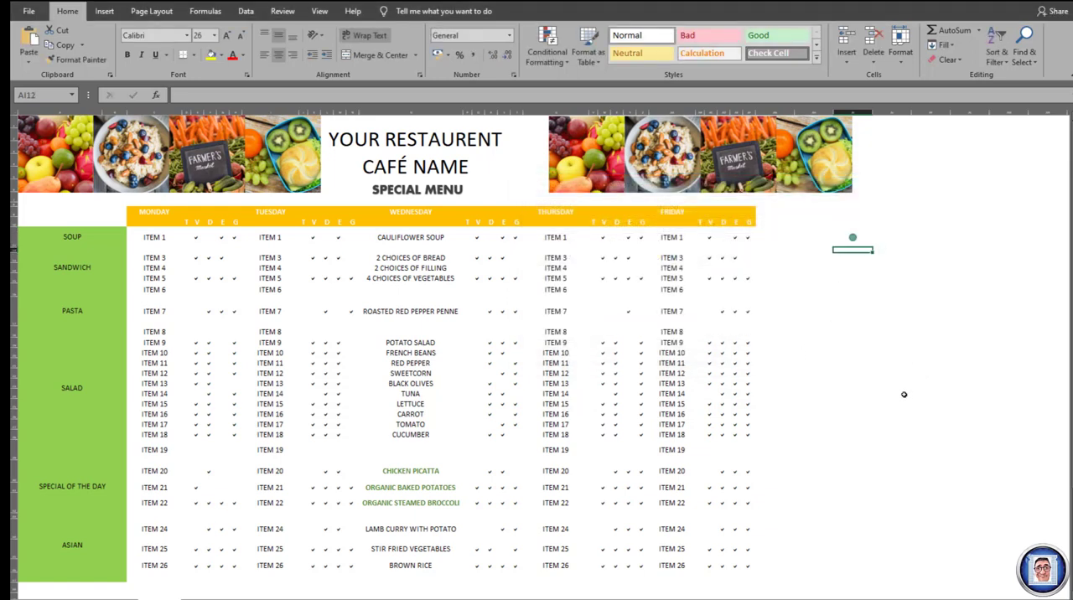
key("Up")
type("2")
key("Return")
key("Up")
type("3")
key("Return")
key("Up")
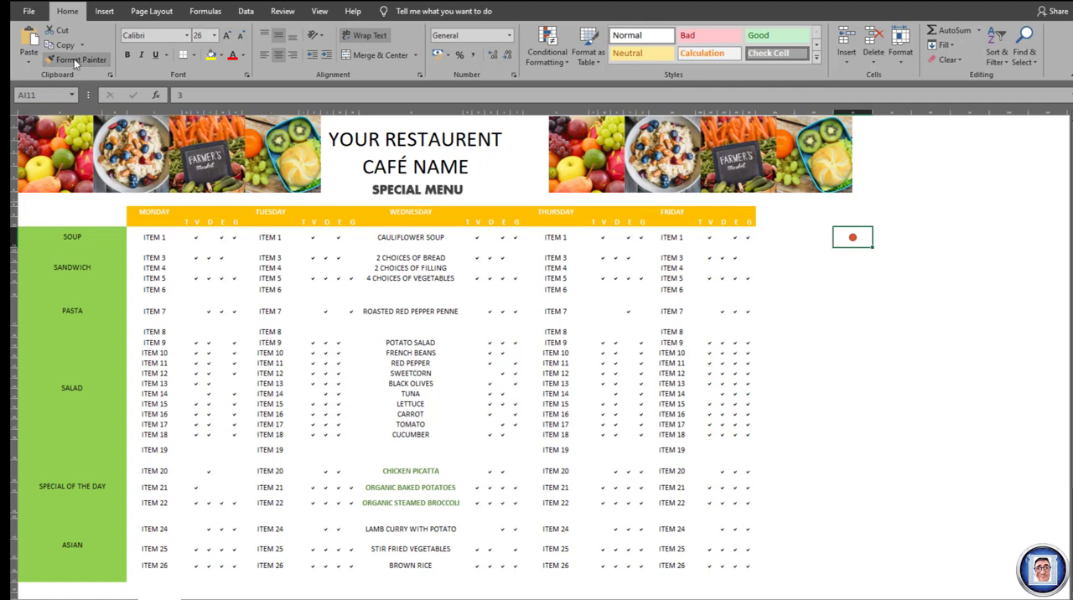
- Copy cell AI11 with its icon rule into Monday's T column for ITEM 1, cell D11
left_click(64, 33)
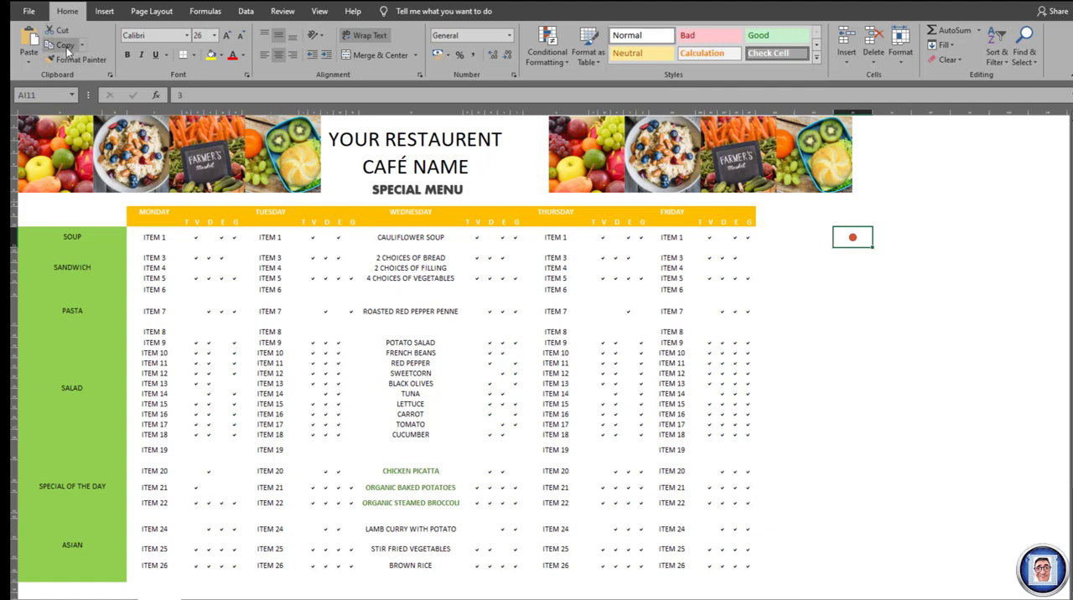
left_click(180, 238)
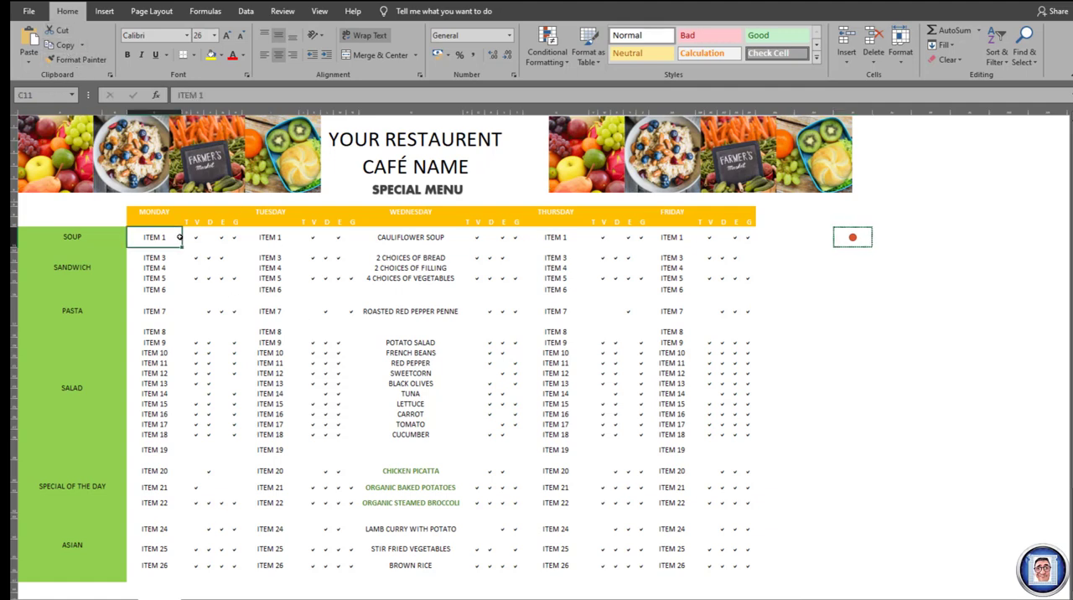
key("ctrl+v")
key("Right")
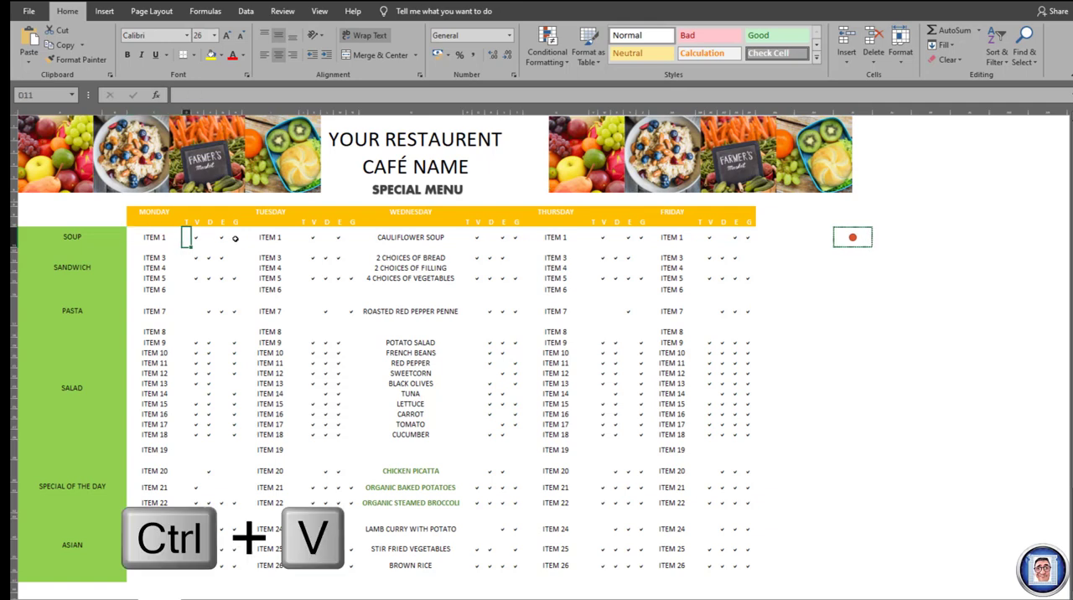
key("ctrl+v")
key("ctrl")
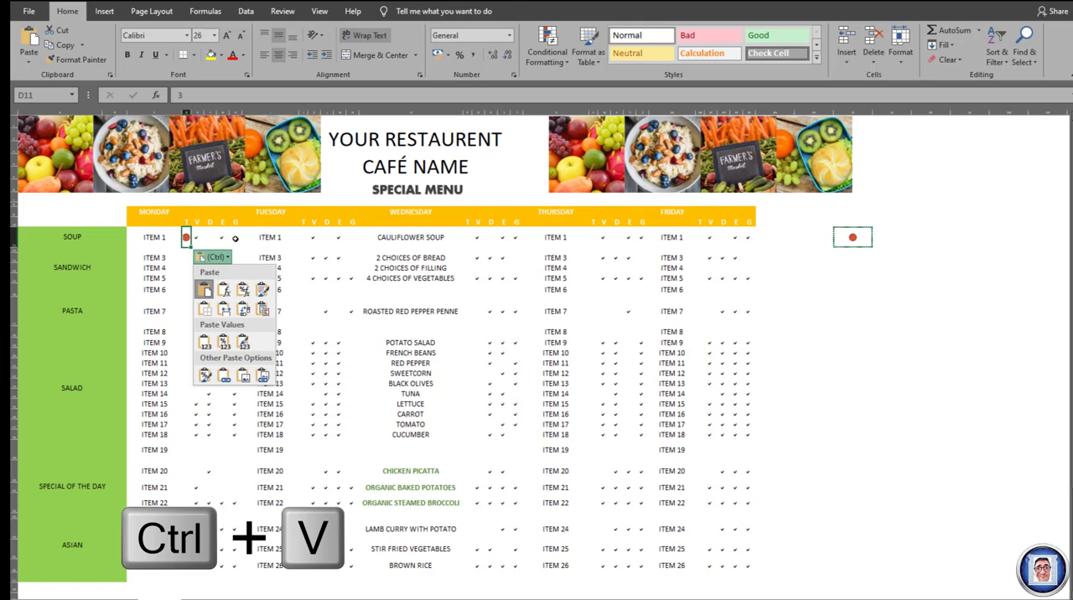
- Paste the copied icon cell into Monday's T column for ITEM 3, cell D13, keeping the default paste option
left_click(185, 258)
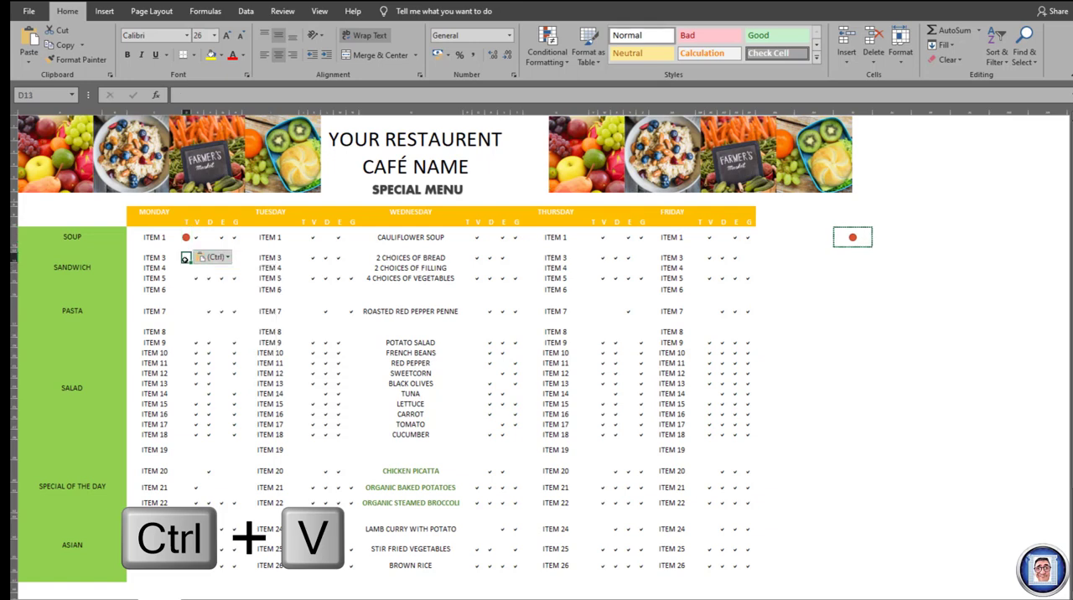
left_click(30, 38)
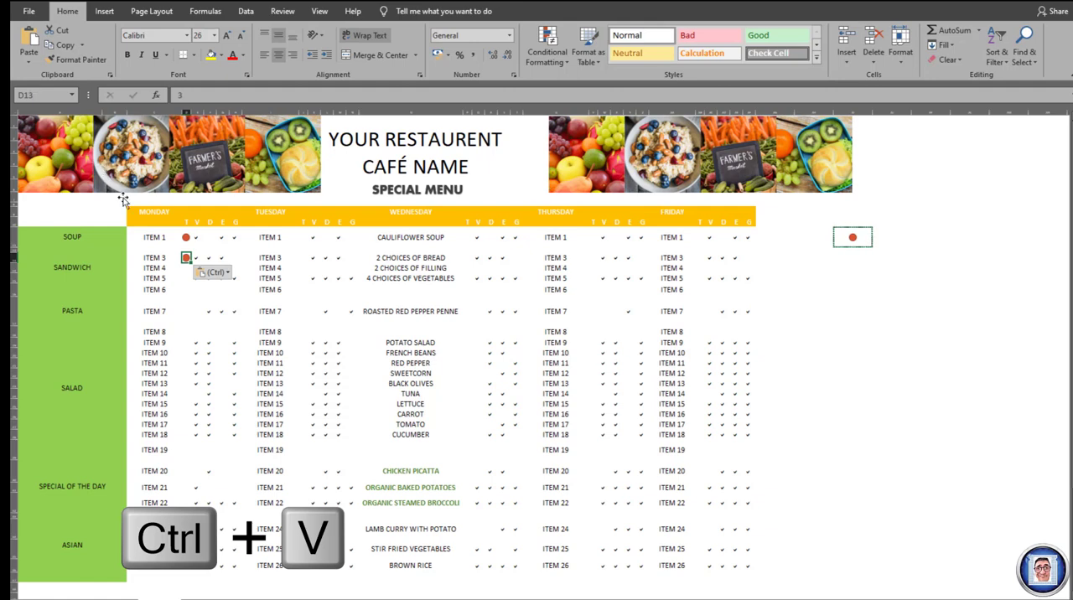
left_click(227, 273)
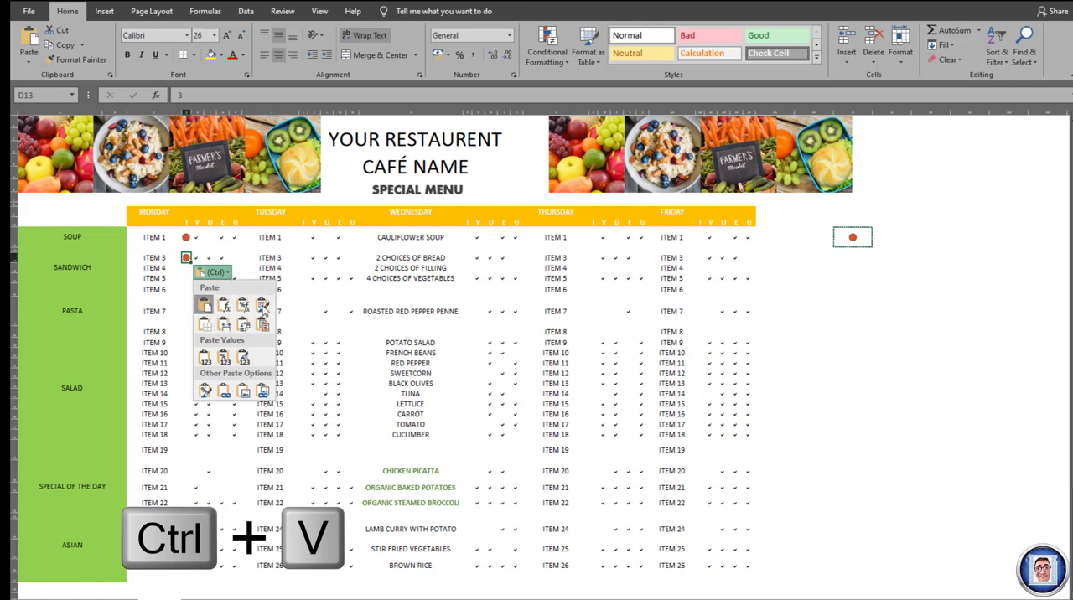
left_click(188, 285)
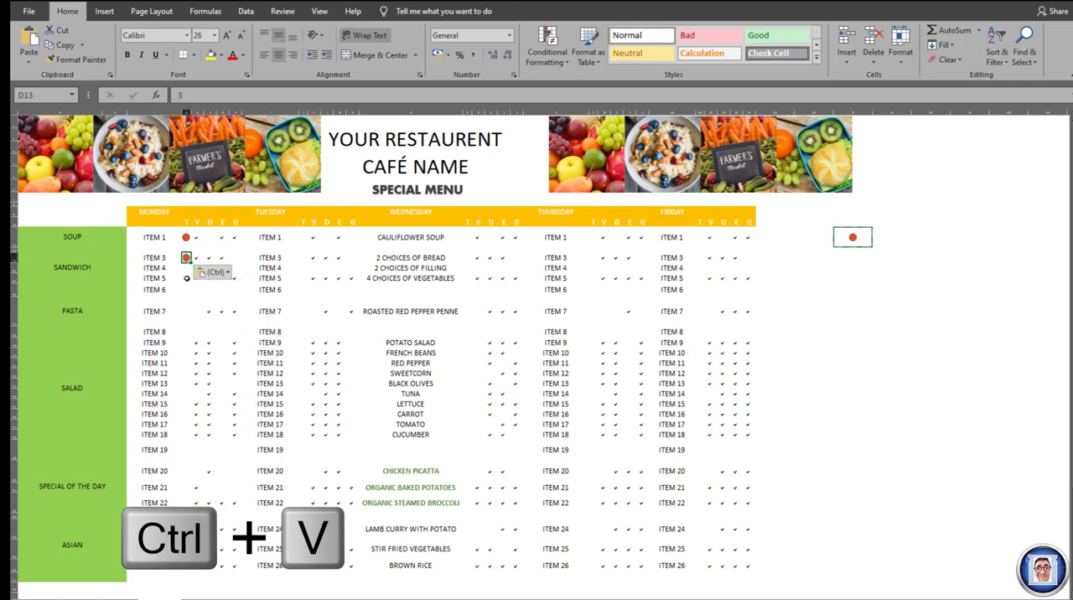
- Paste the copied icon cell into Monday's T column for ITEM 4, ITEM 5 and ITEM 6, cells D14 to D16
left_click(186, 277)
key("Up")
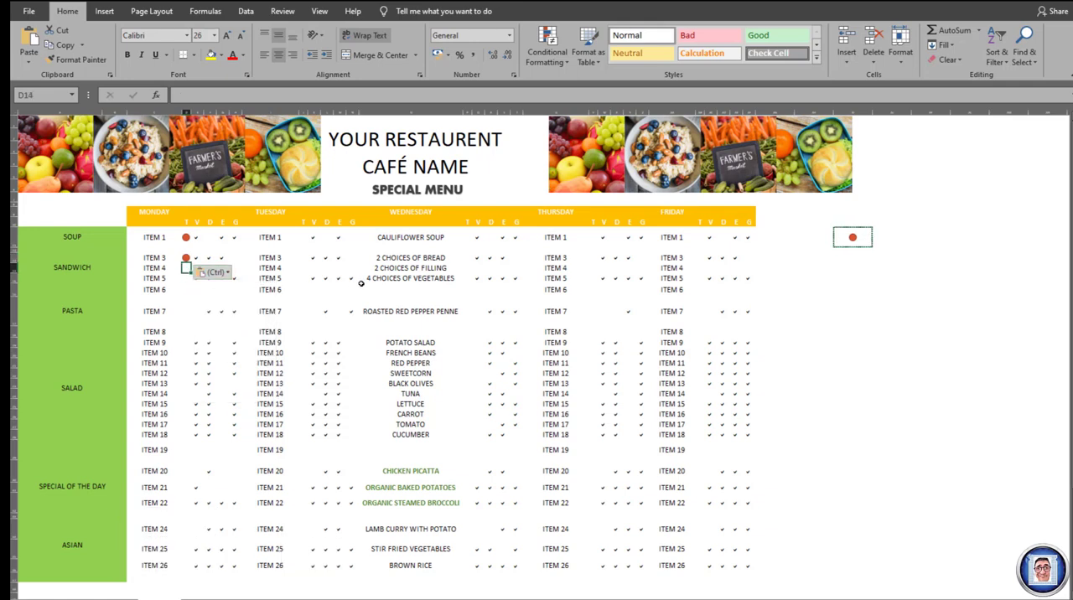
key("ctrl+v")
key("Down")
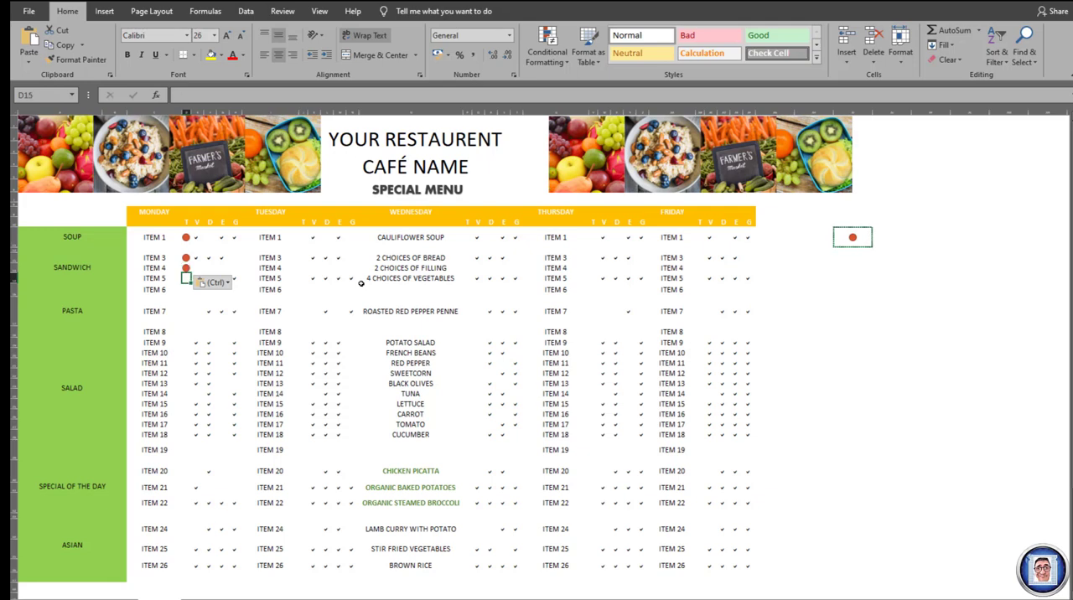
key("ctrl+v")
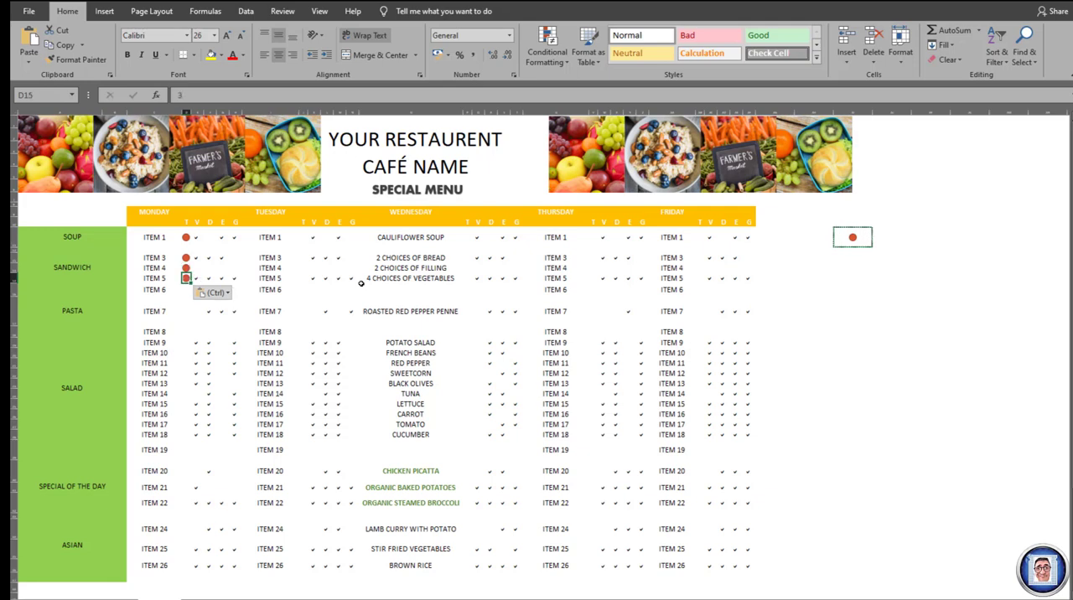
key("Down")
key("ctrl+v")
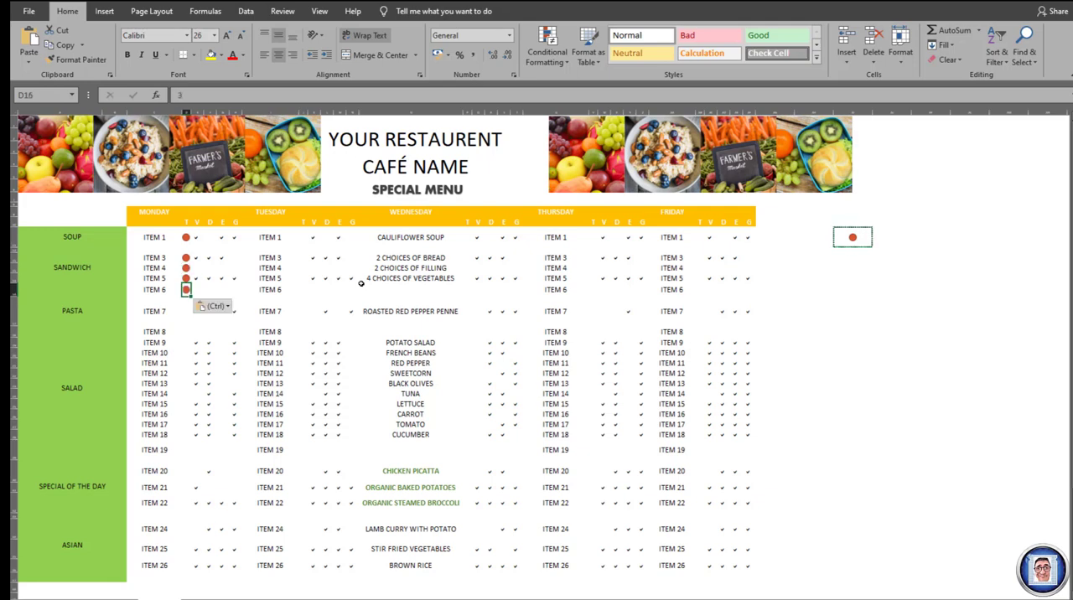
- Copy Monday's icon cells D11 to D16 and paste them into the T column from ITEM 7, cell D17, down to ITEM 12
key("shift+Up")
key("shift+Up")
key("shift+Up")
key("shift+Up")
key("shift+Up")
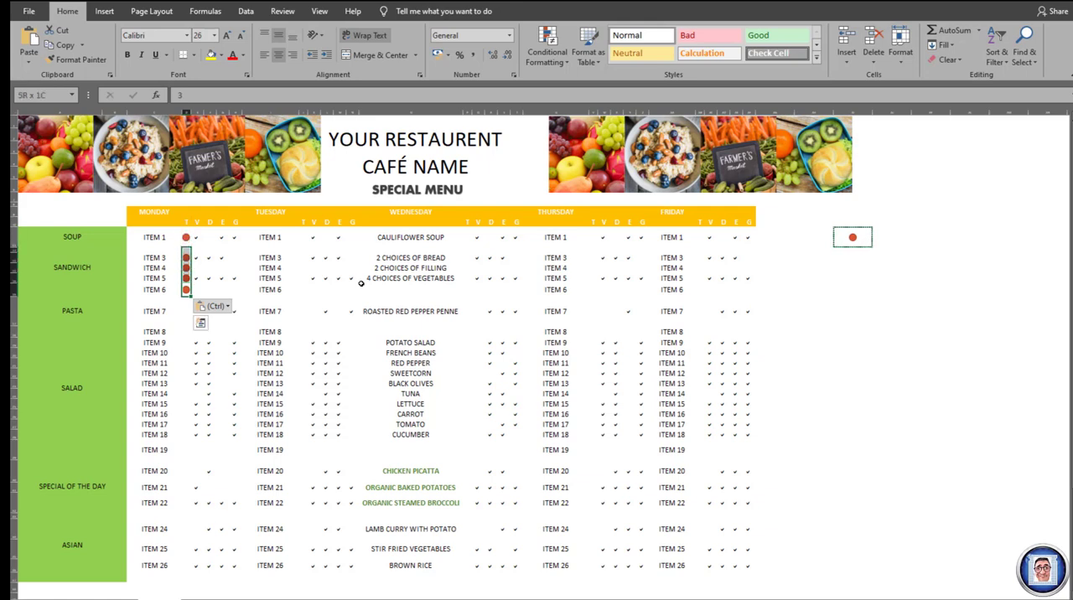
key("ctrl+c")
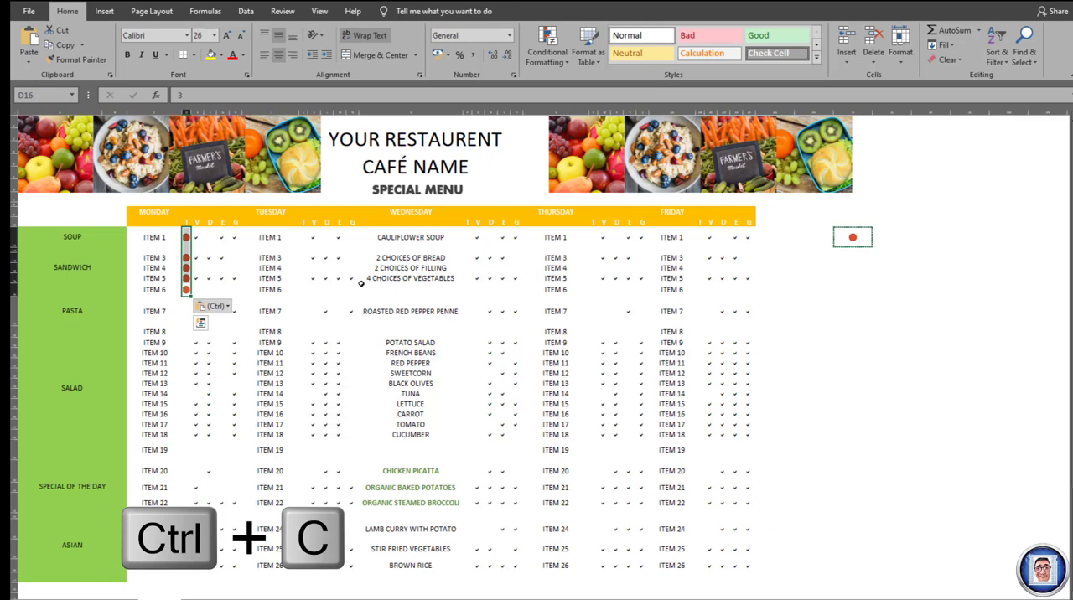
key("ctrl")
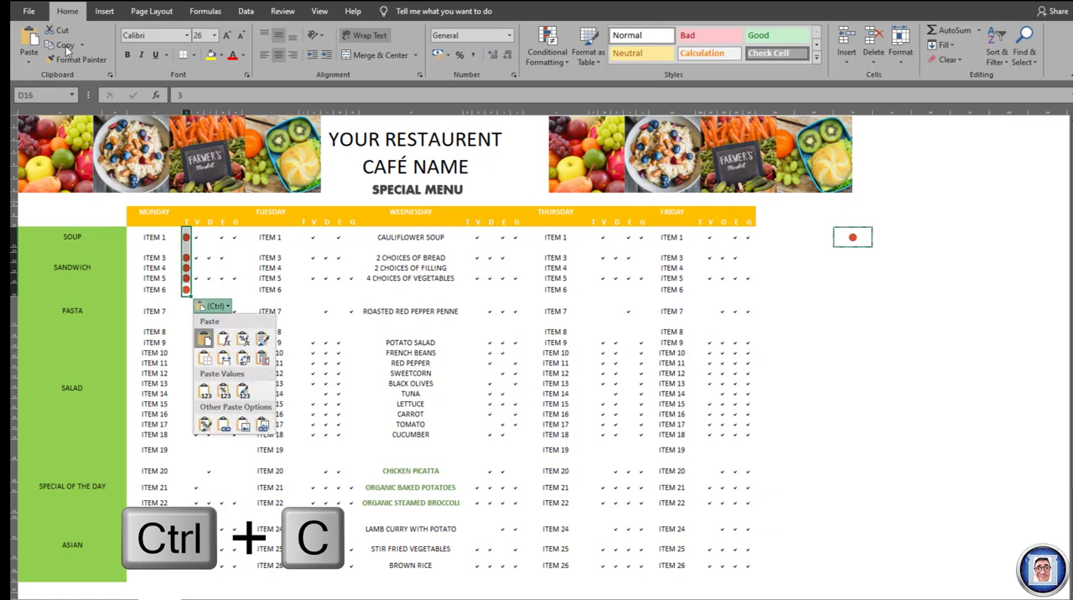
key("ctrl")
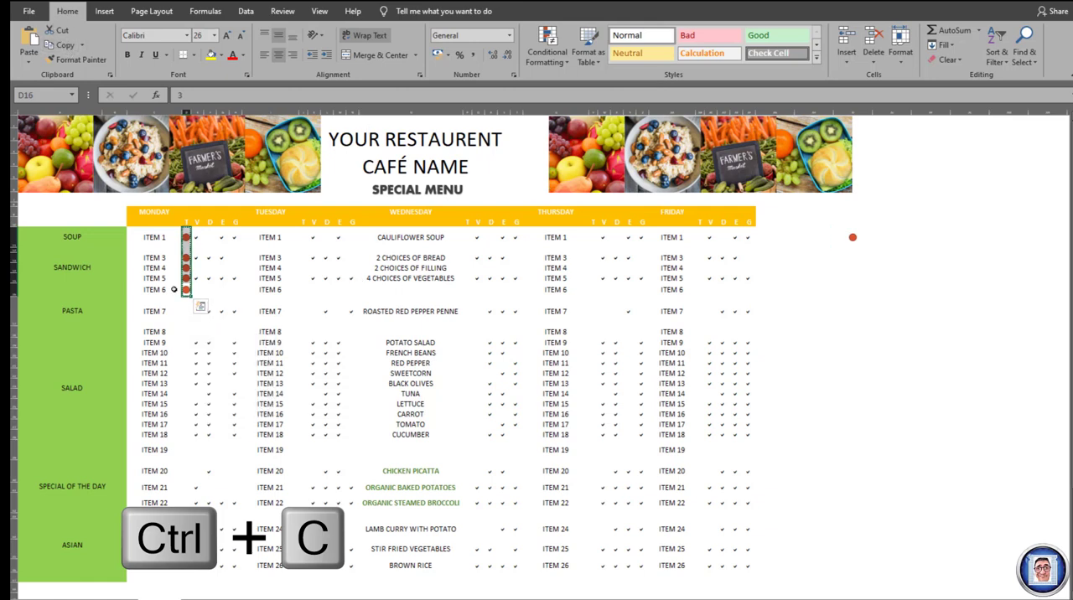
left_click(187, 312)
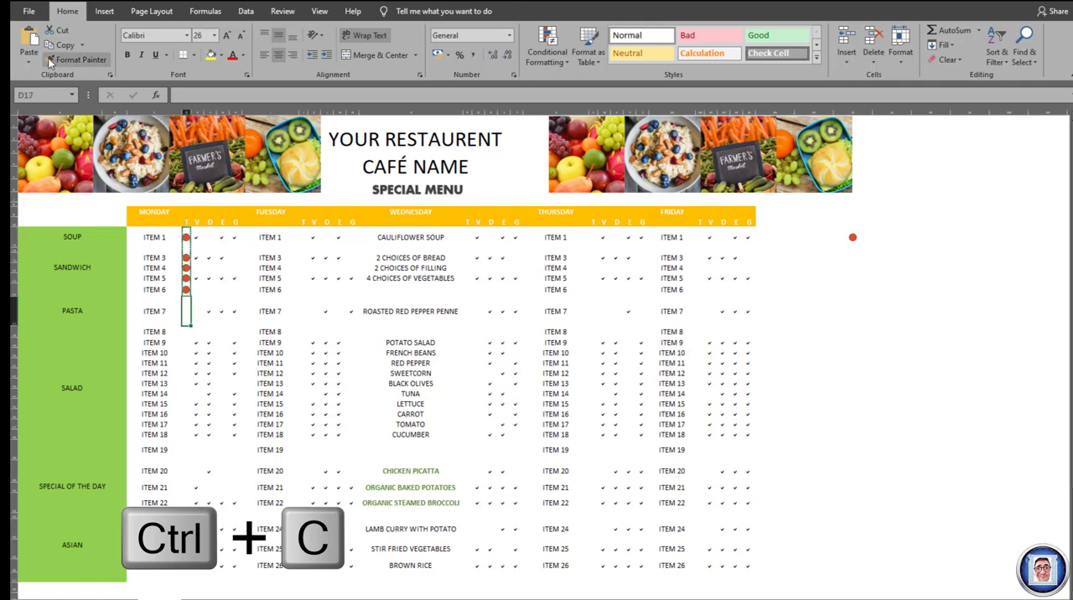
key("ctrl+v")
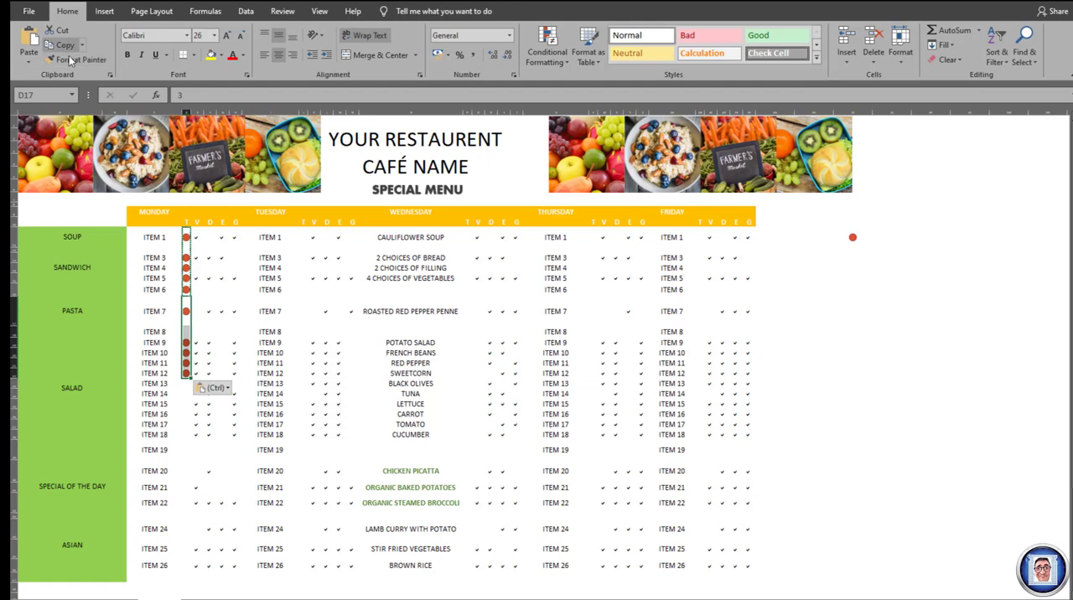
- Paste the copied icon block into Monday's T column from ITEM 13, cell D23, down to ITEM 18
left_click(185, 383)
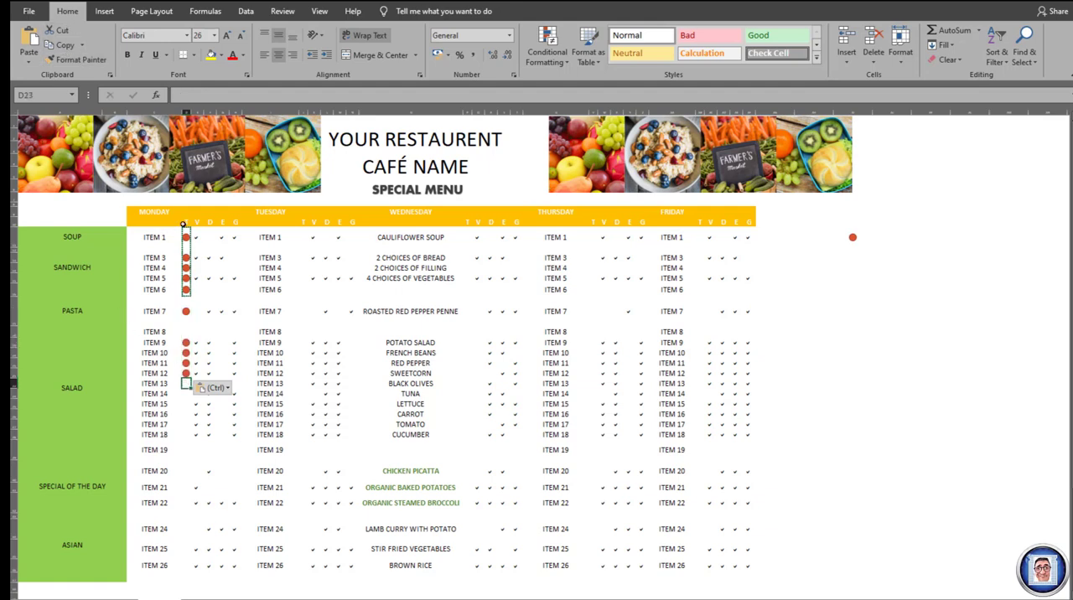
left_click(27, 35)
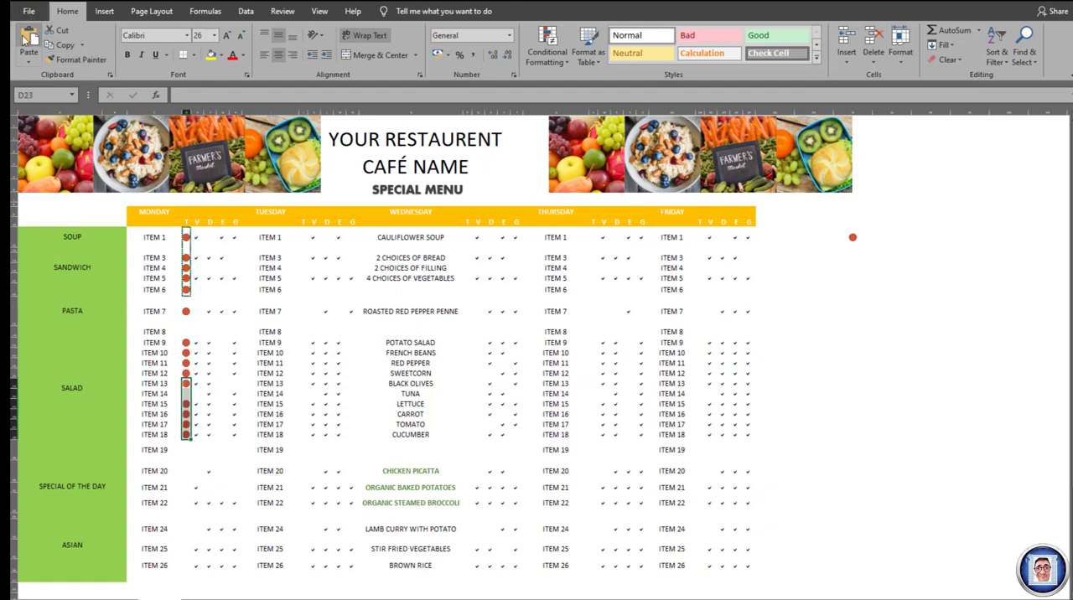
key("Down")
key("Down")
key("Down")
key("Down")
key("Down")
key("Down")
key("Down")
key("Down")
key("Down")
key("Down")
key("Down")
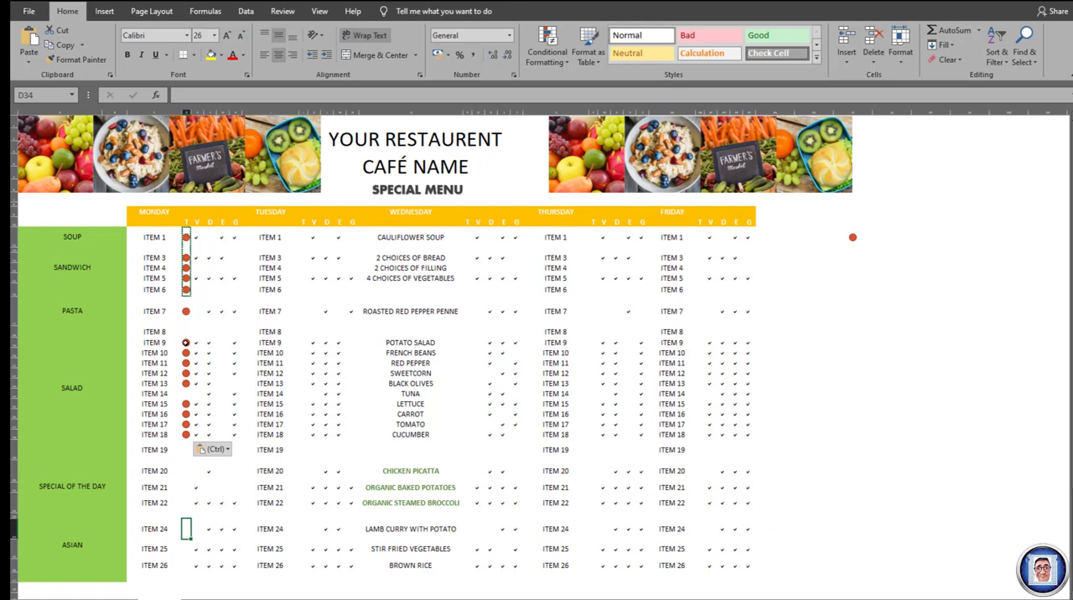
- Copy the ITEM 9 icon cell, D19, into the empty T cells for ITEM 8 and ITEM 14, D18 and D24
left_click(186, 343)
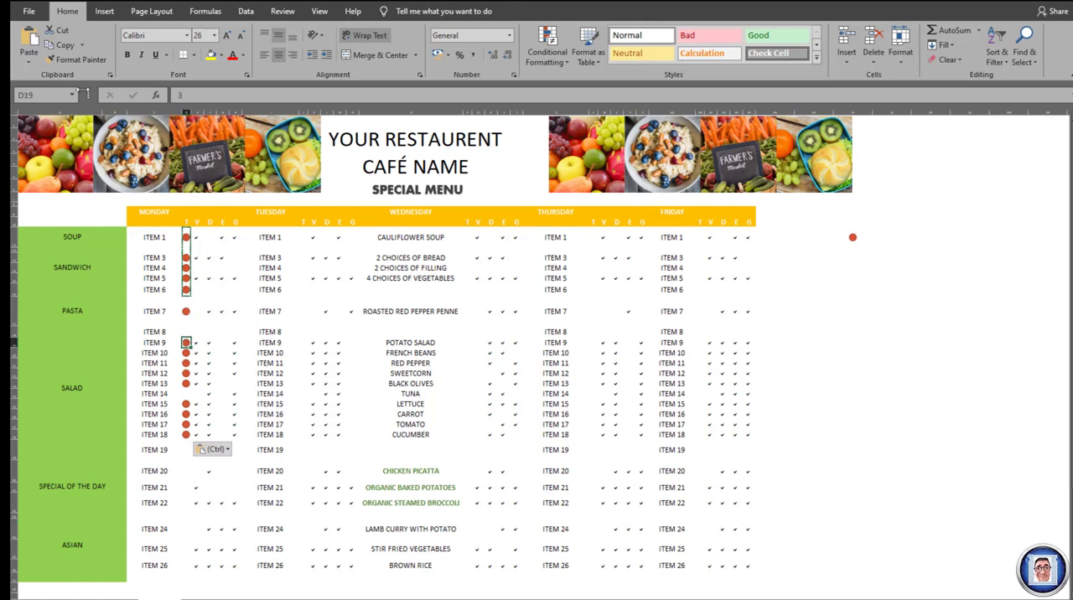
key("Escape")
left_click(186, 329)
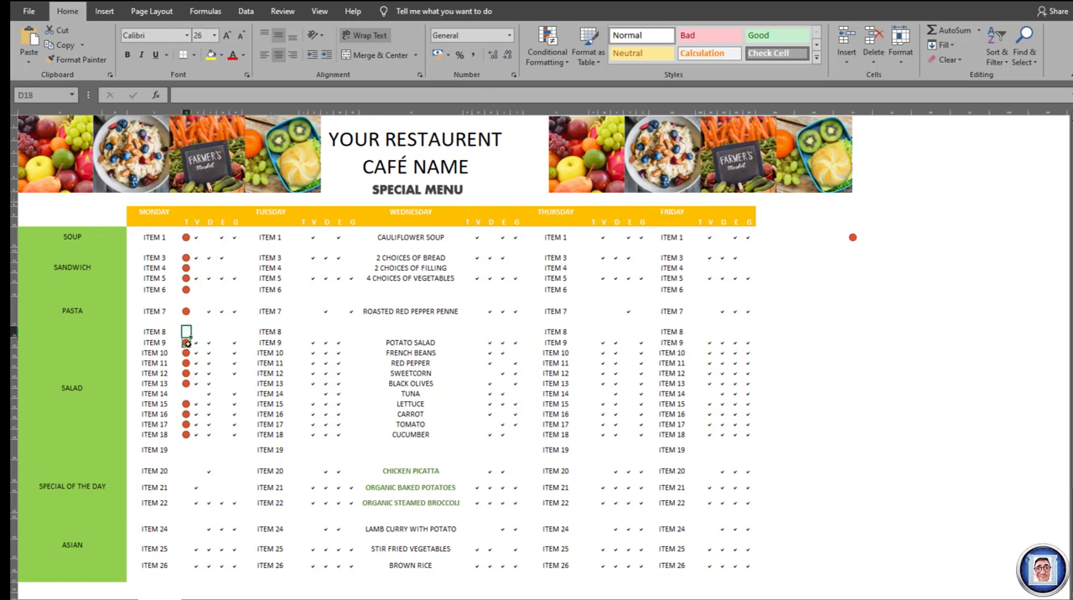
left_click(29, 38)
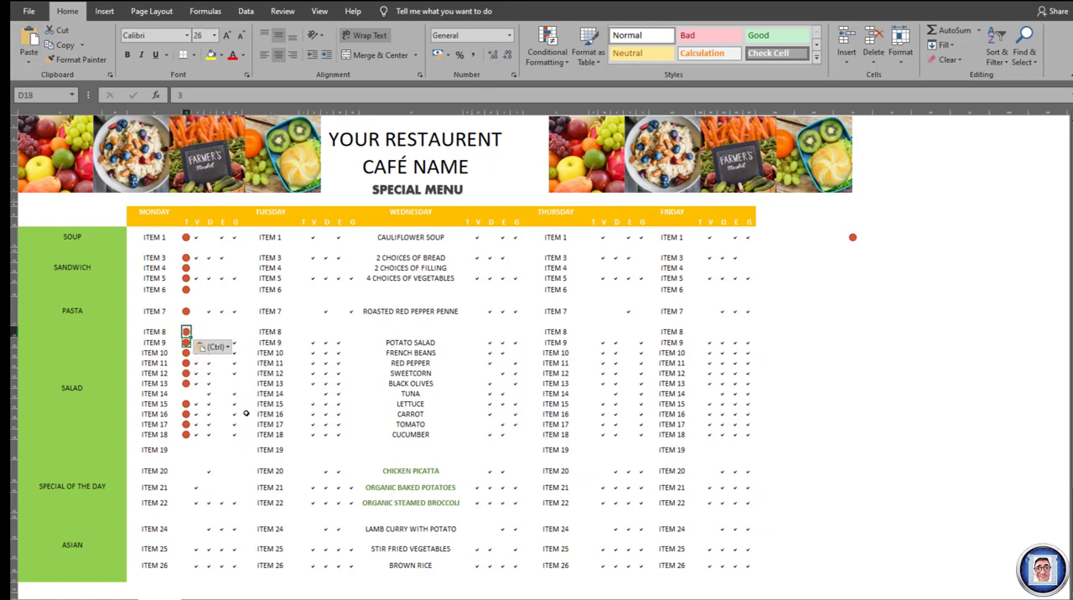
left_click(186, 393)
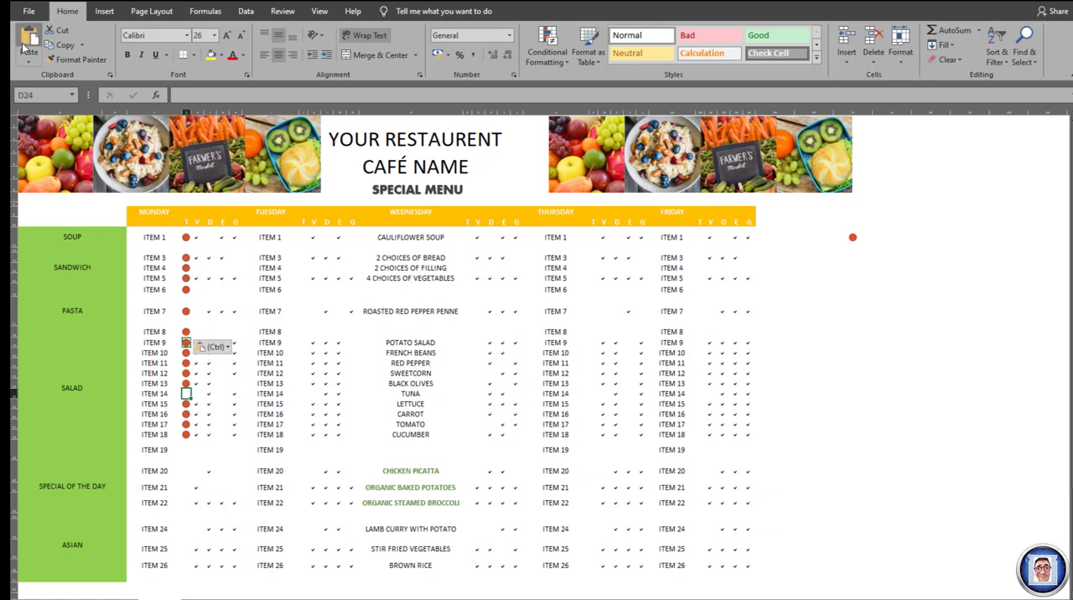
key("ctrl+v")
- Copy the icon cells for ITEM 8 to ITEM 18 and paste them into Monday's T column from ITEM 19, cell D29, downwards
left_click_drag(186, 331, 186, 431)
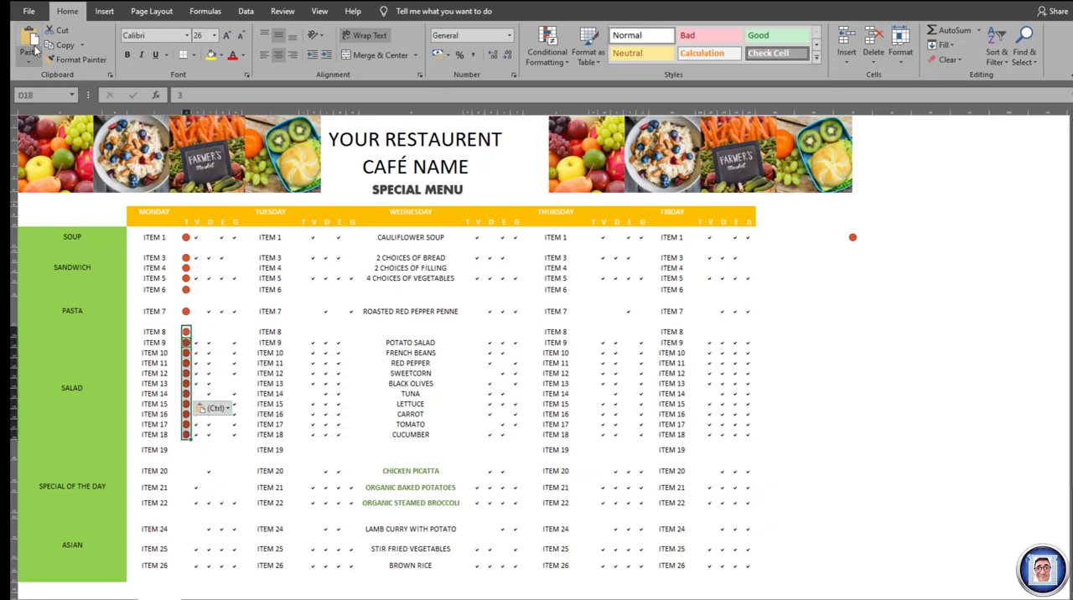
left_click(62, 45)
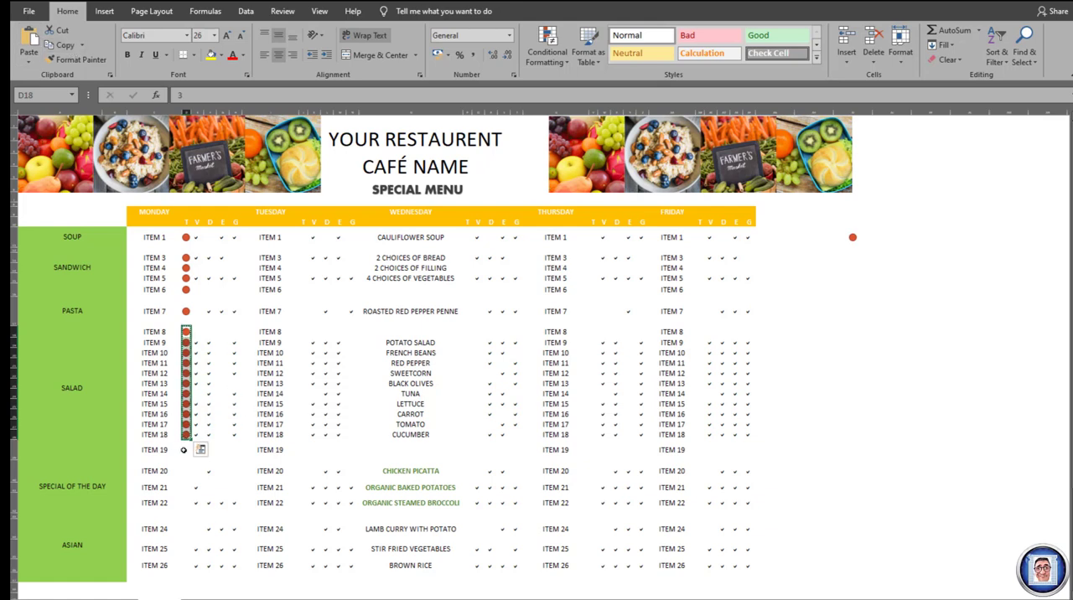
left_click_drag(186, 450, 185, 564)
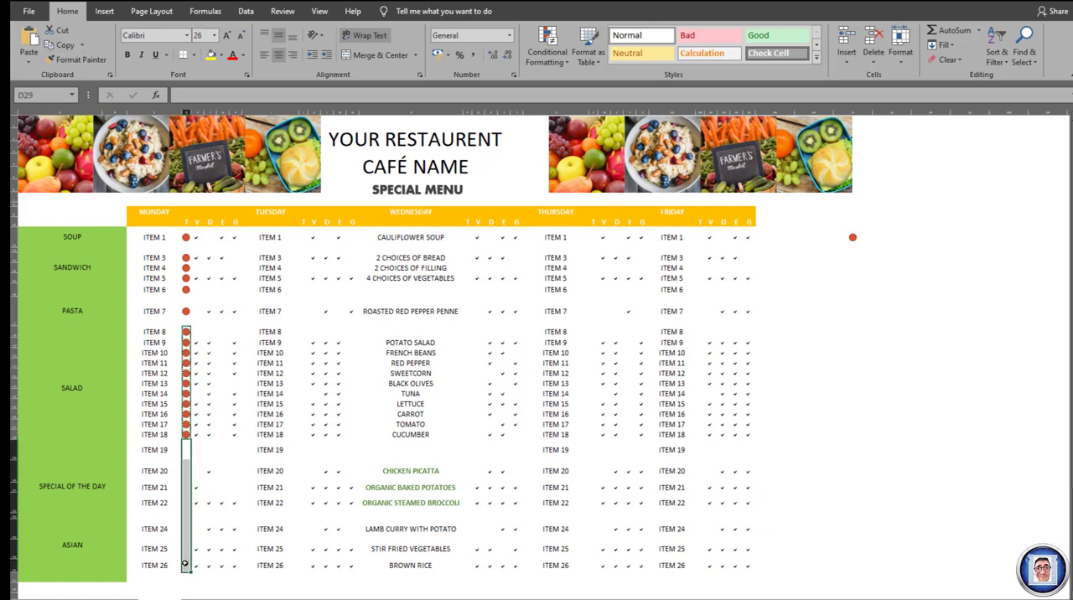
left_click(30, 39)
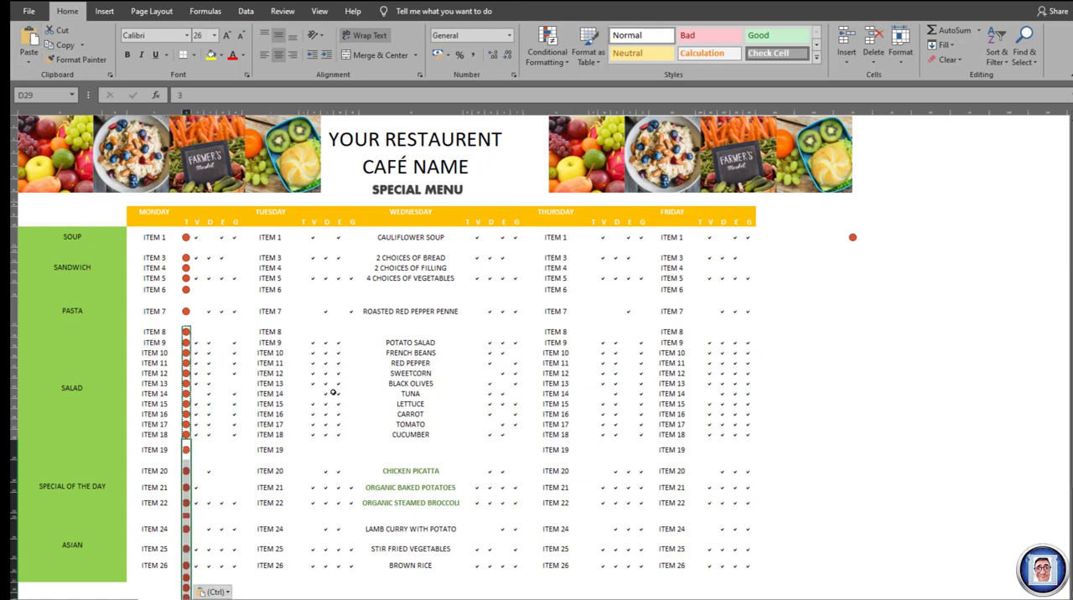
- Clear the extra icon from cell D33 in the blank row between ITEM 22 and ITEM 24
left_click(186, 515)
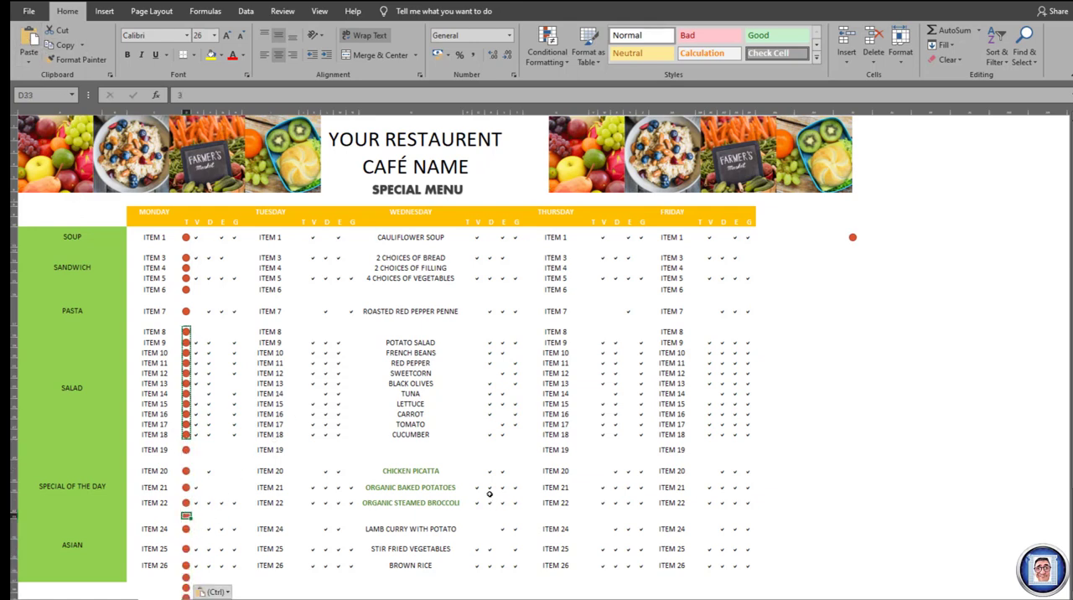
key("Delete")
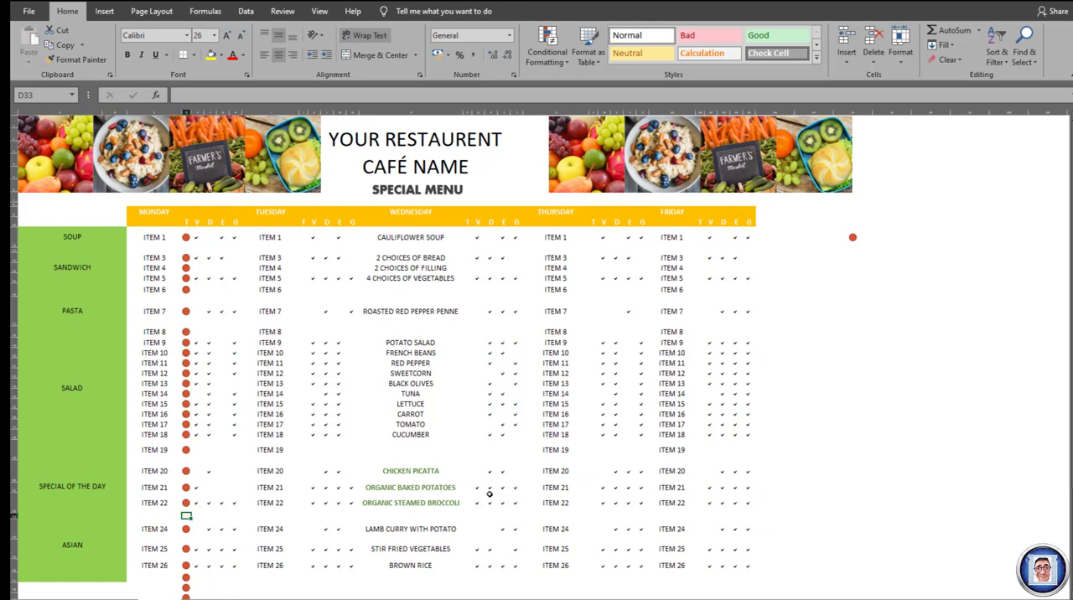
key("Down")
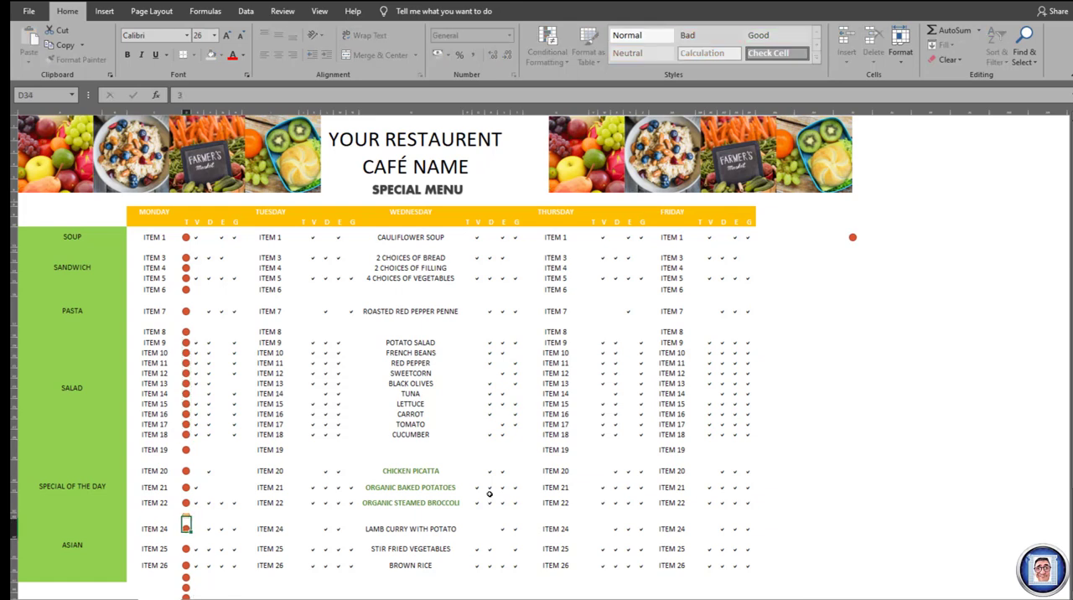
key("Up")
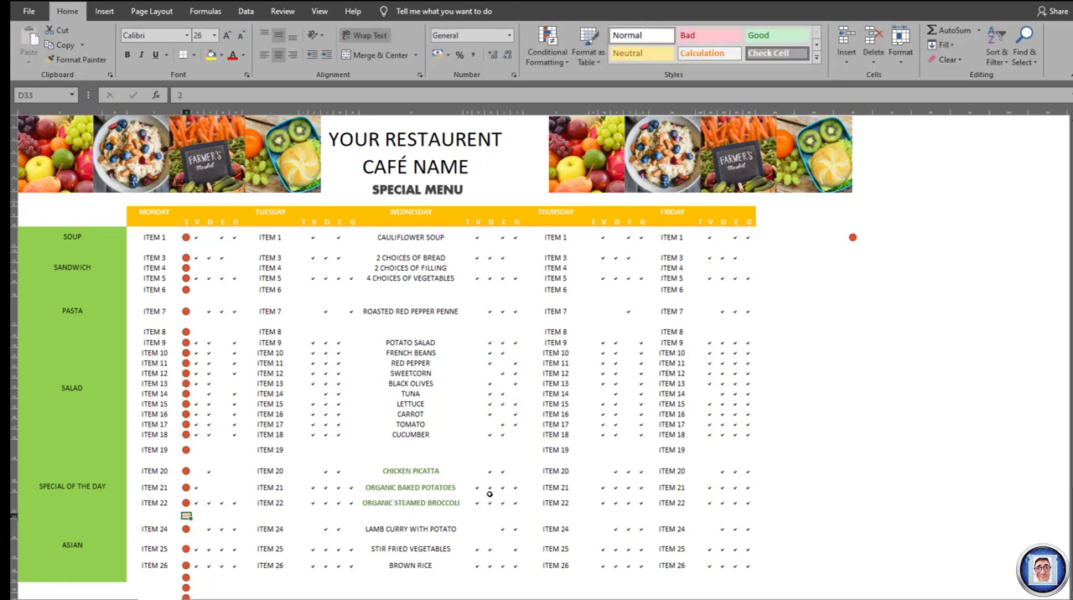
key("Down")
key("Up")
- Delete the surplus icons in Monday's T column below ITEM 26, starting at cell D37
scroll(278, 433, "down", 1)
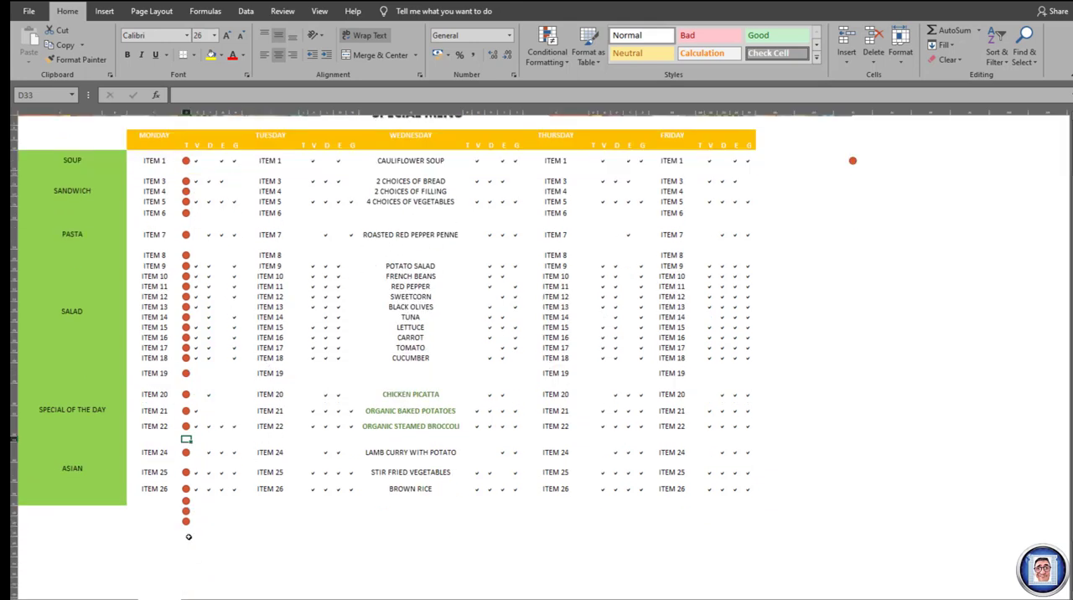
key("Delete")
left_click_drag(186, 501, 188, 527)
key("Delete")
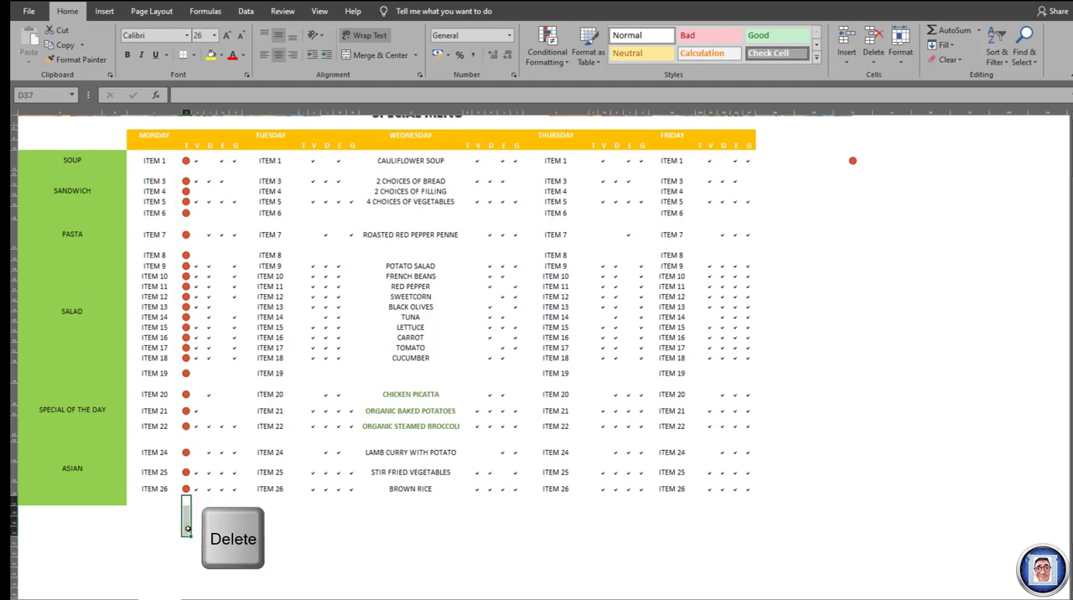
scroll(537, 353, "up", 1)
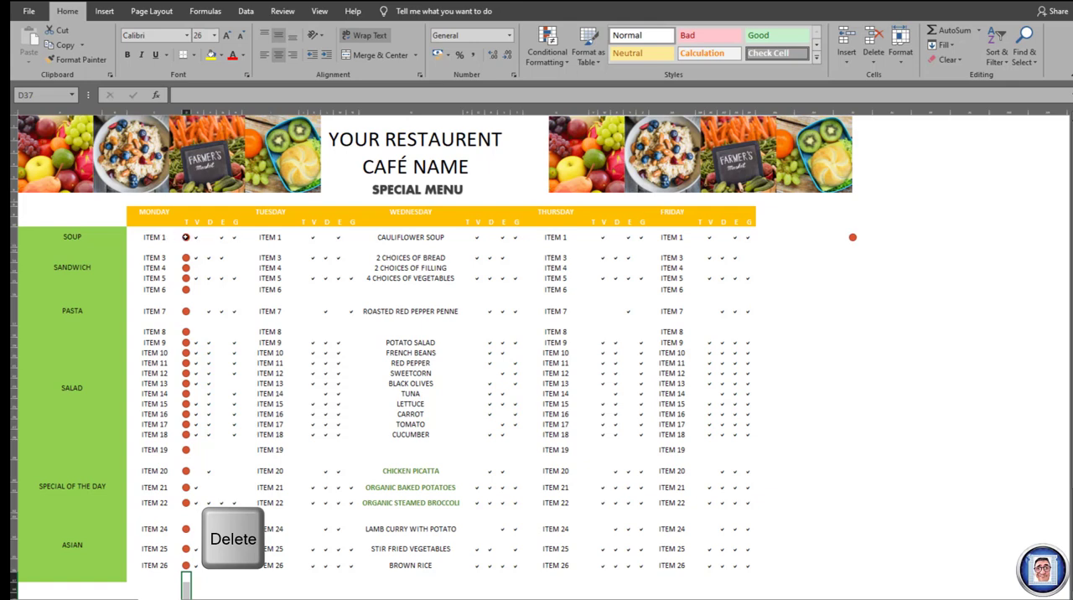
- Shrink Monday's T column icons from ITEM 1 to ITEM 26, trying font size 8 and settling on 18
left_click(185, 237)
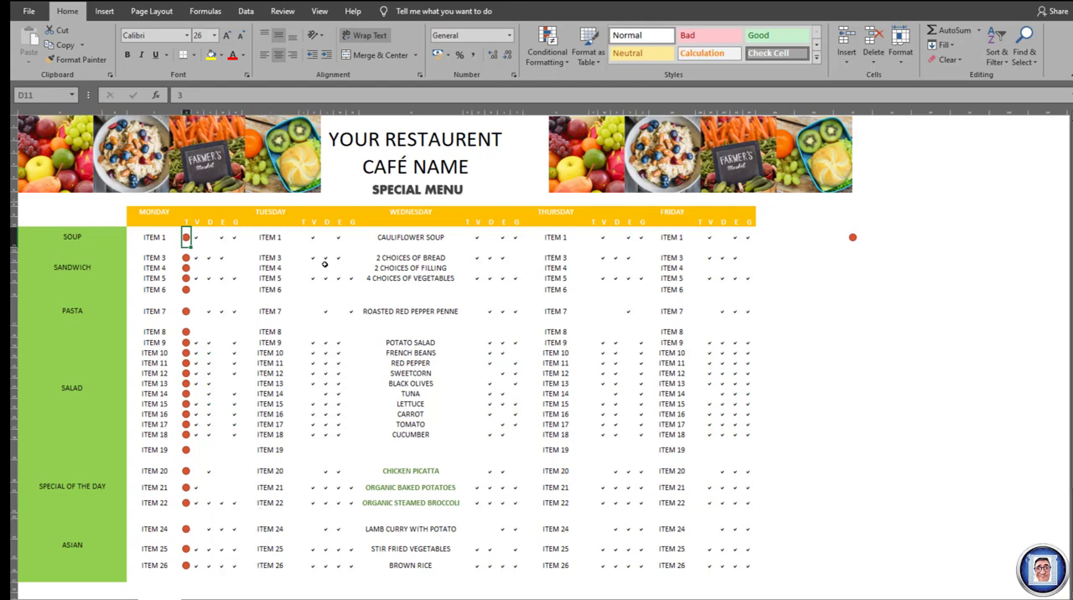
left_click_drag(191, 244, 200, 567)
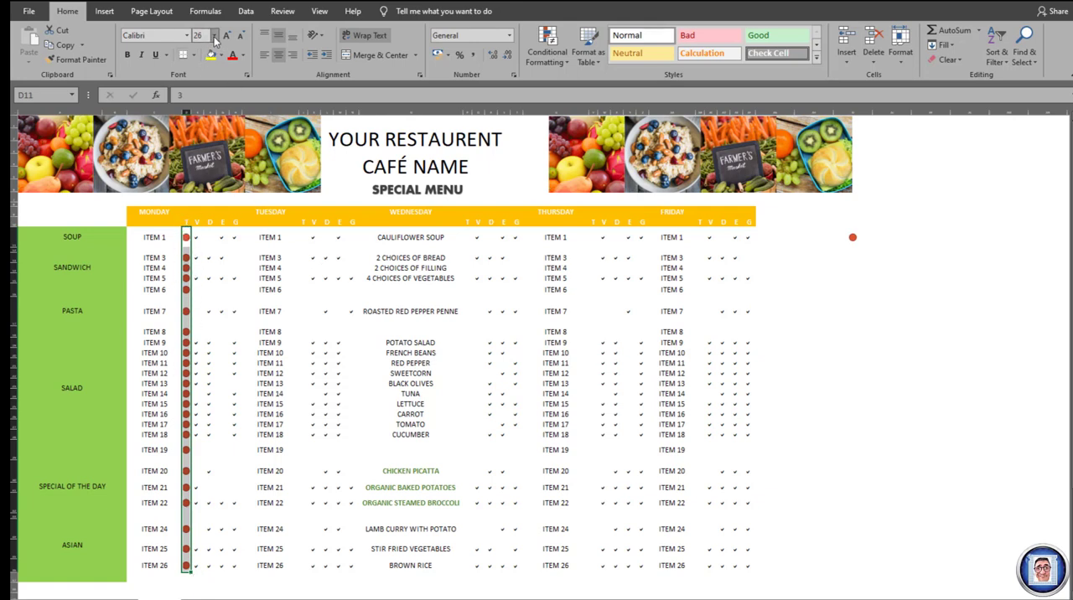
left_click(214, 36)
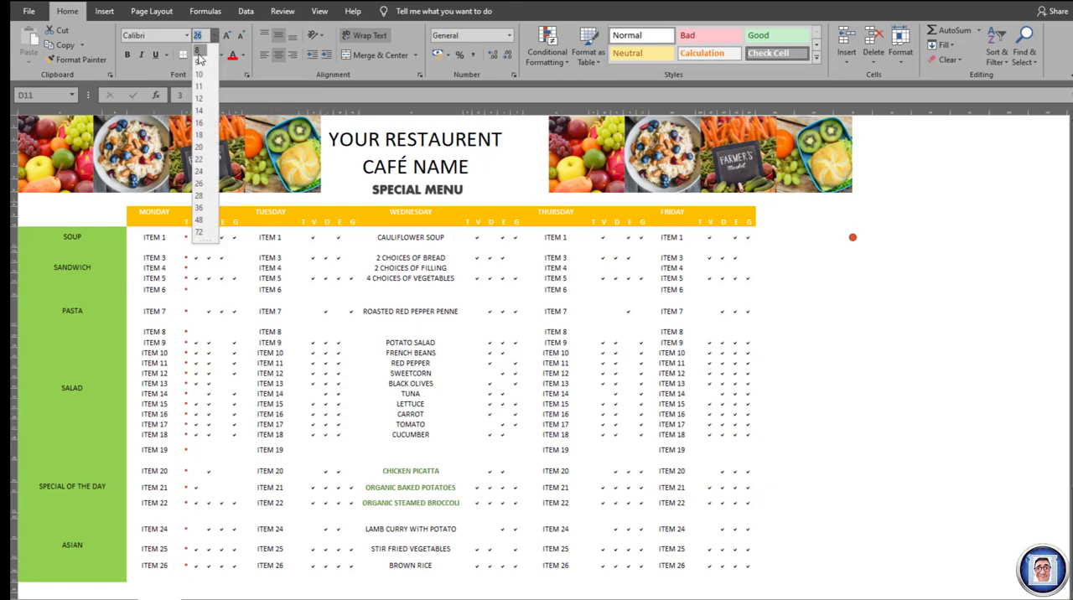
left_click(199, 54)
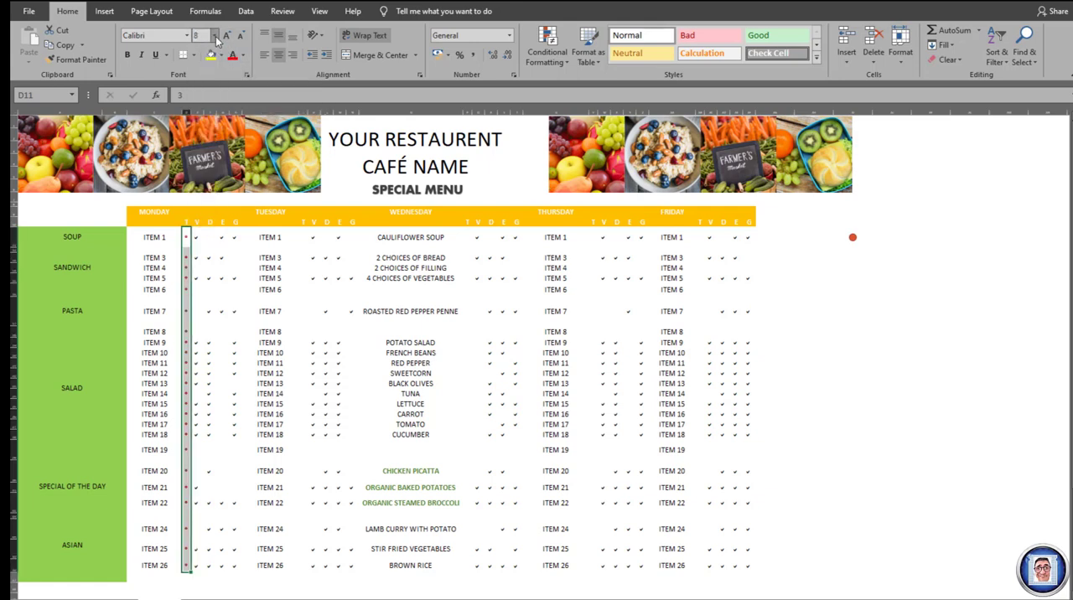
left_click(215, 37)
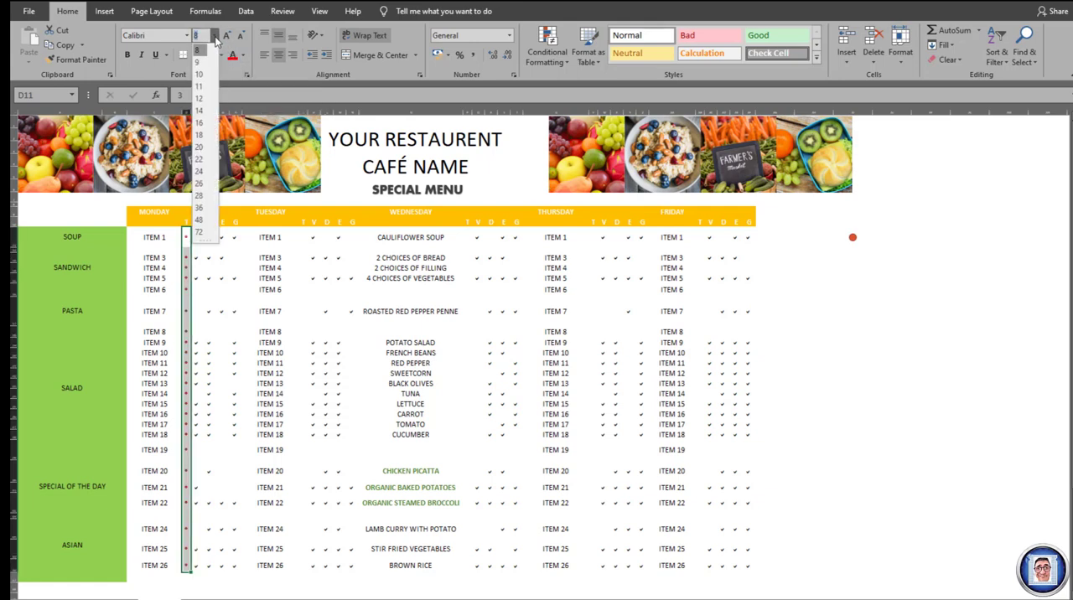
left_click(200, 135)
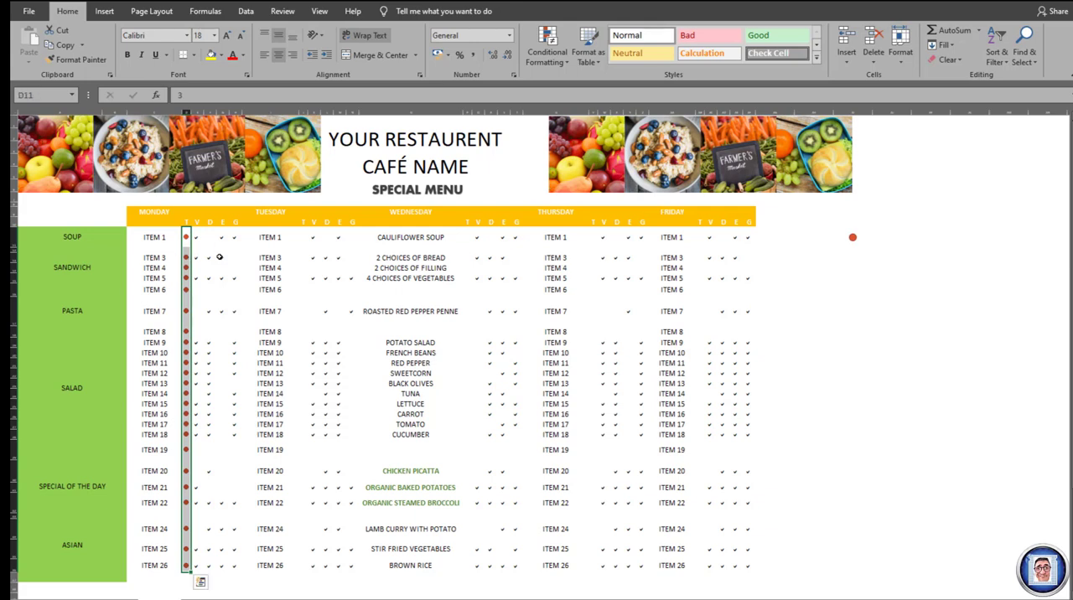
- Copy Monday's resized T column icons and paste them into Tuesday's T column starting at ITEM 1, cell J11
left_click(66, 45)
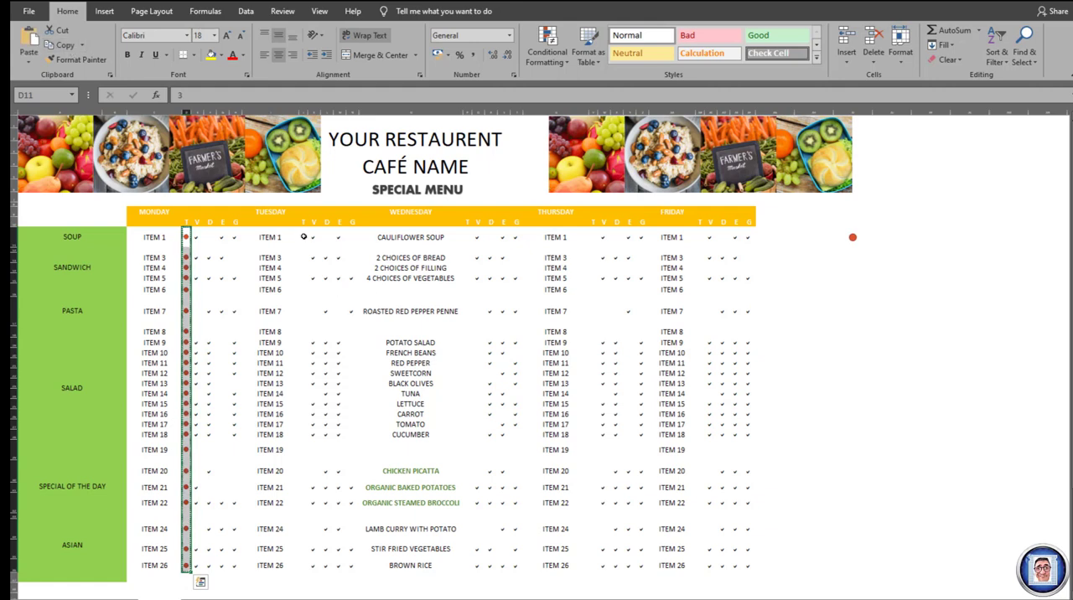
left_click(307, 238)
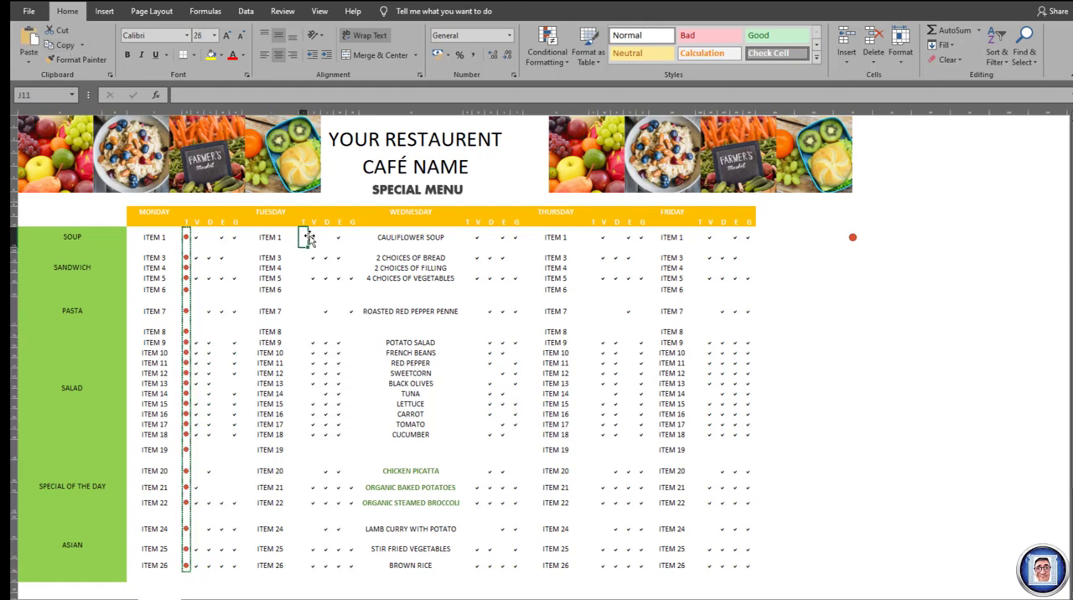
left_click(27, 52)
left_click(35, 42)
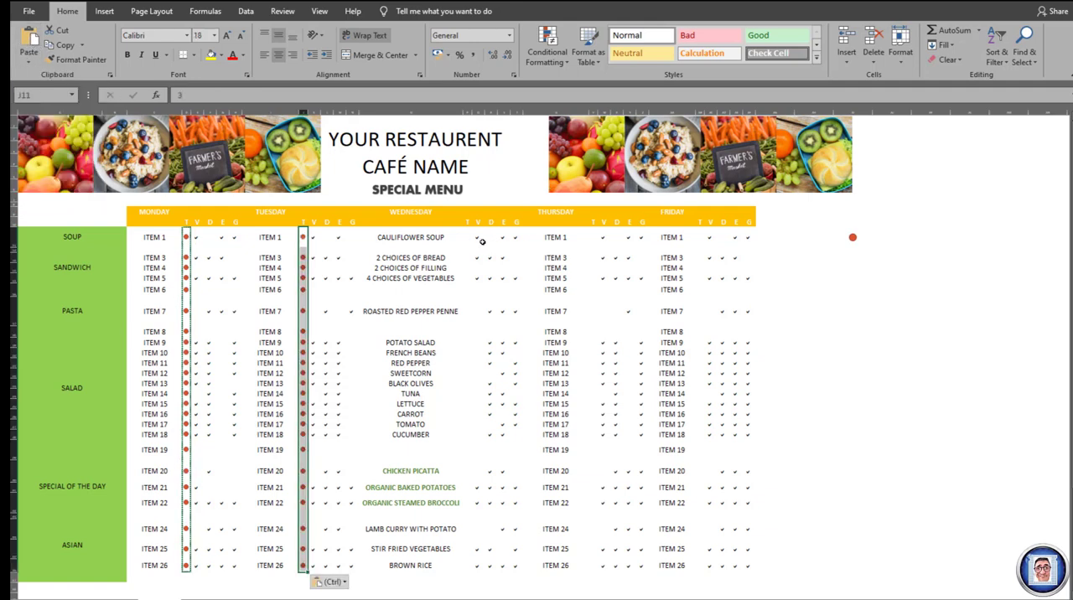
- Paste the copied T column icons into the T columns of Wednesday, Thursday and Friday, starting at cells P11, V11 and AB11
key("ctrl")
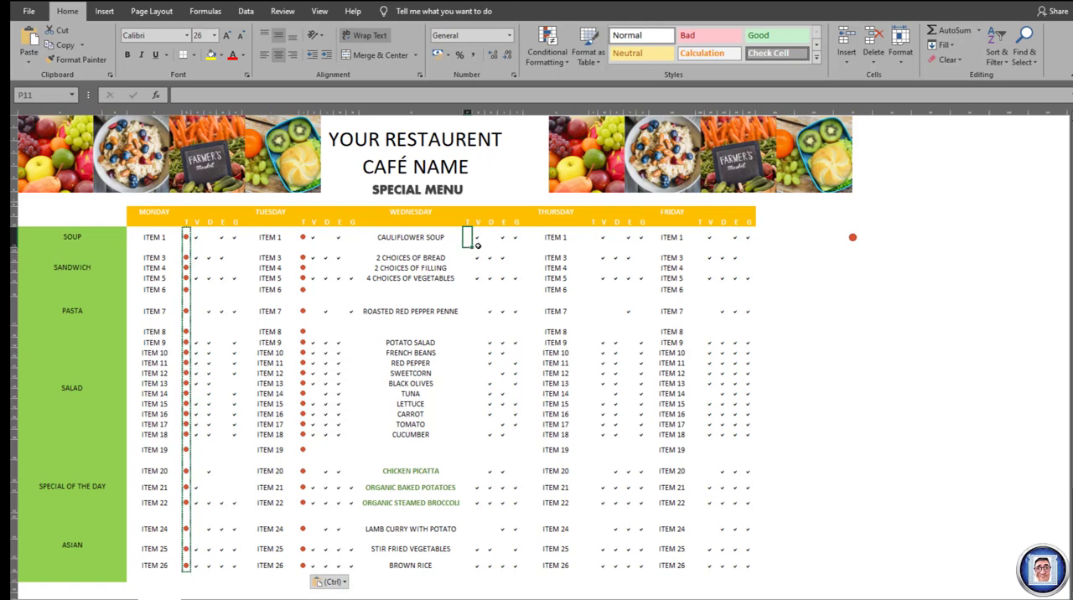
key("ctrl")
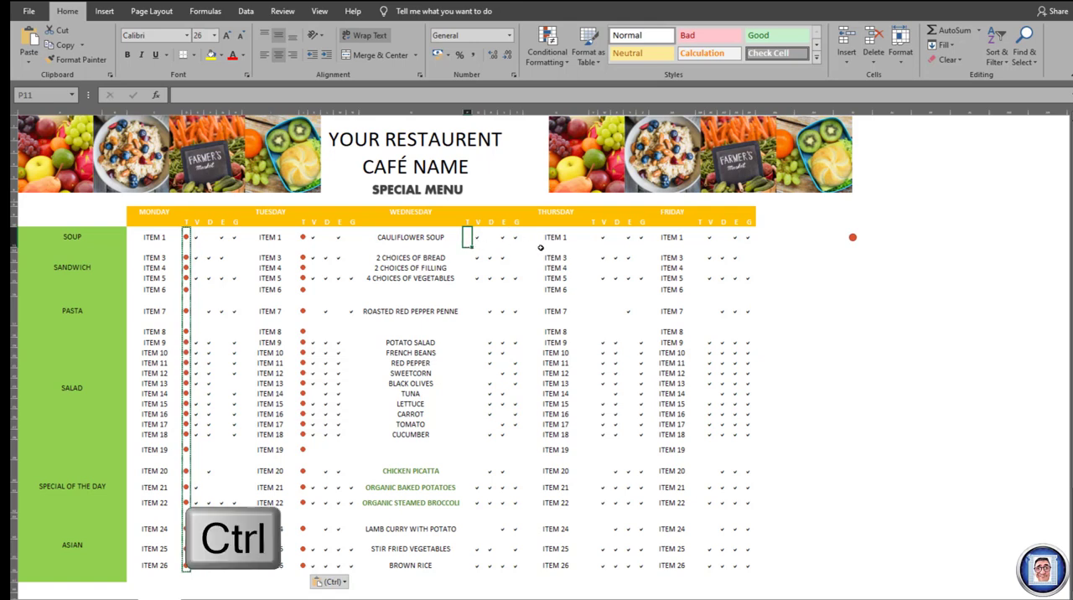
left_click(595, 237, "ctrl")
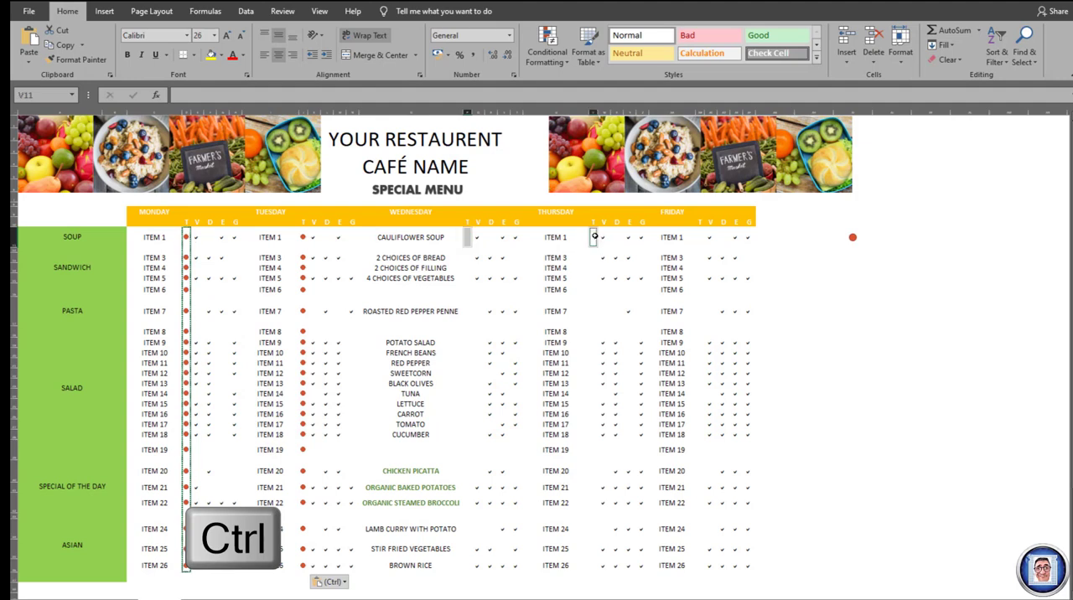
left_click(701, 238, "ctrl")
left_click(27, 40)
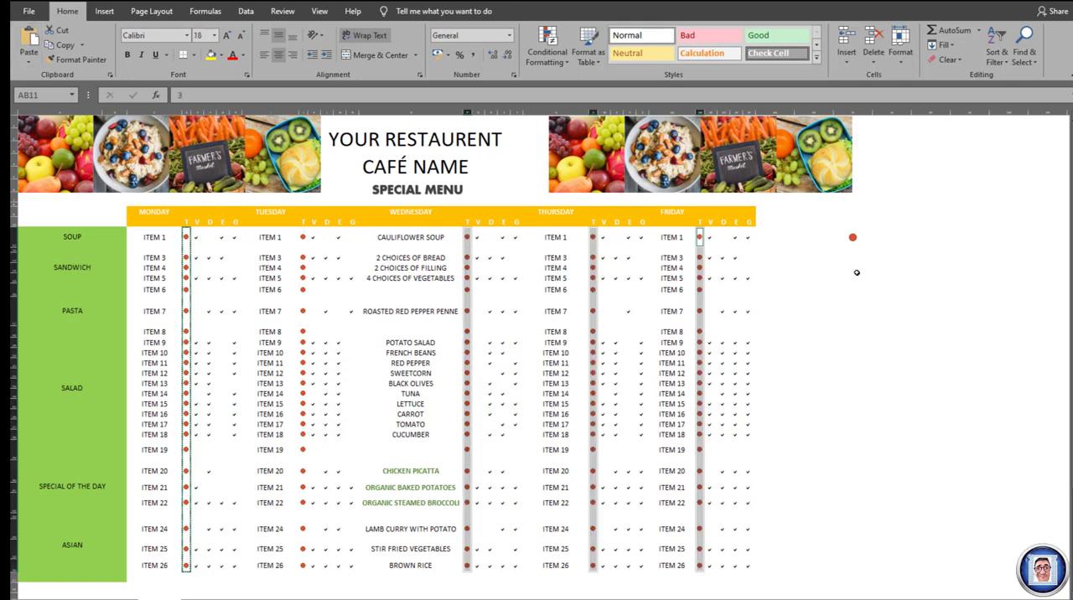
- Enter 3 in the sample icon cell AI11 beside the menu, and clear the sample from the sheet
left_click(853, 238)
type("3")
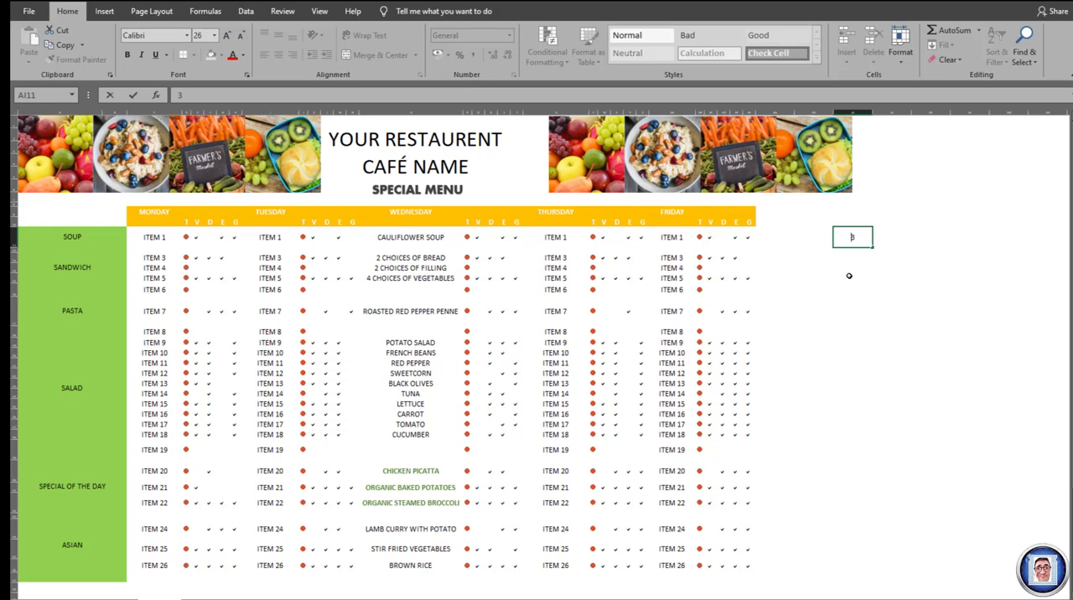
key("Return")
key("Up")
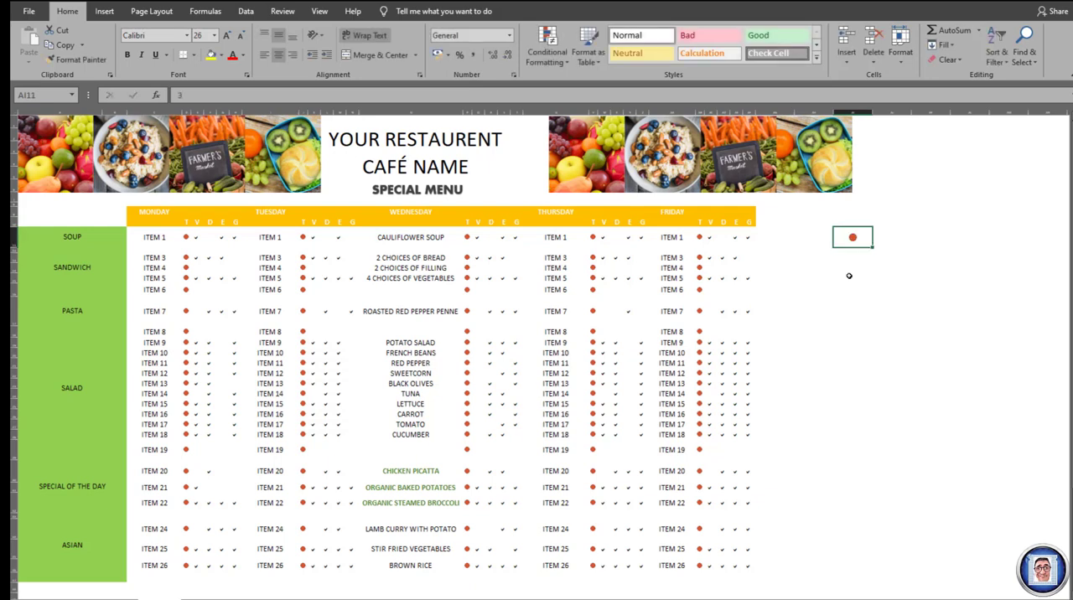
left_click(818, 310)
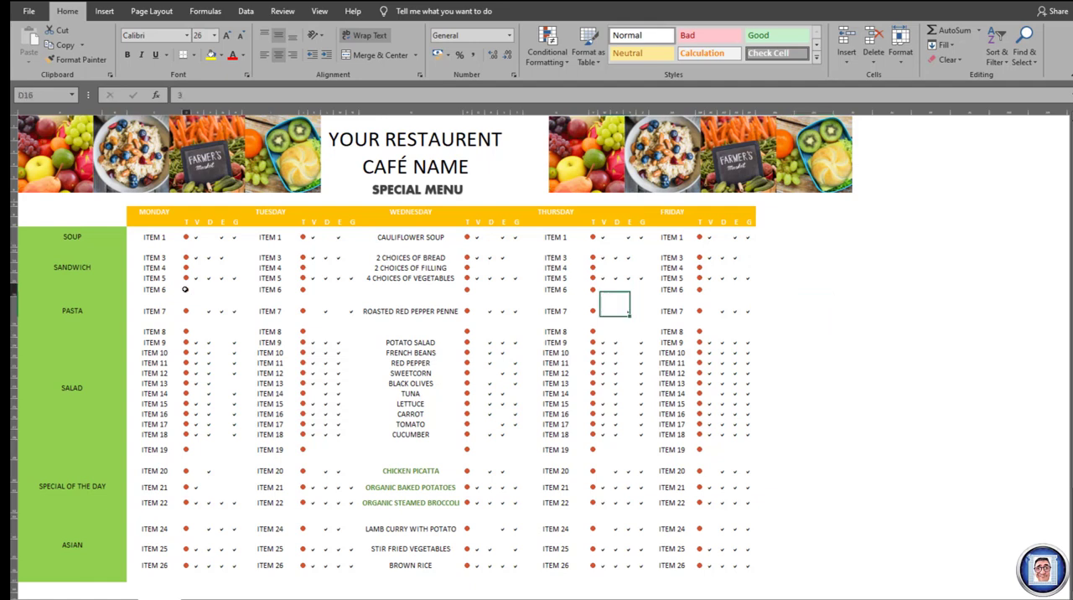
- Try a green icon for Monday's ITEM 6 in cell D16, and clear ITEM 6 together with its markers
double_click(185, 290)
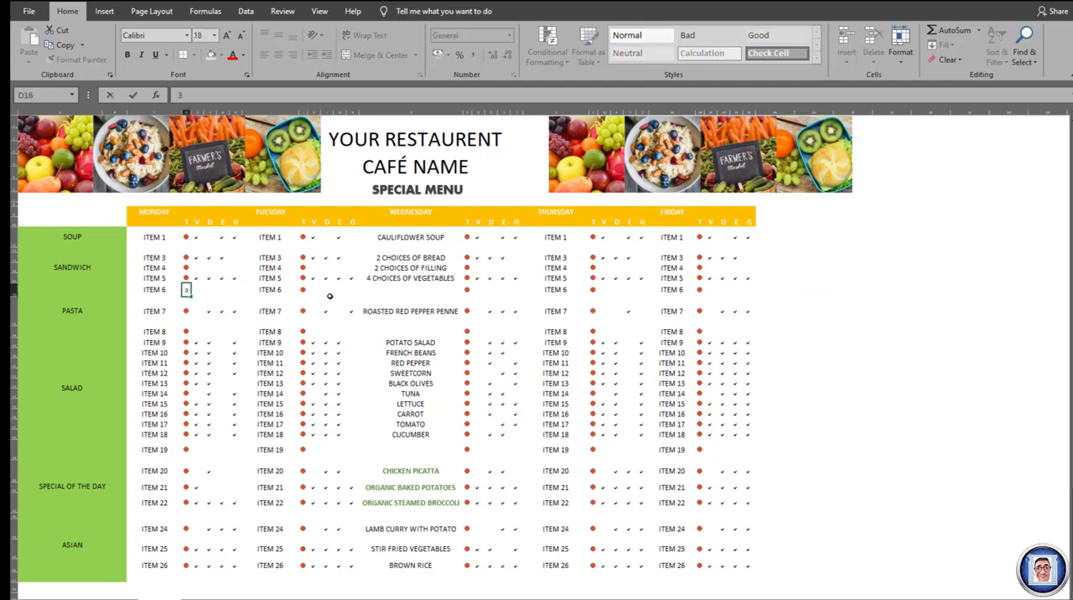
key("Return")
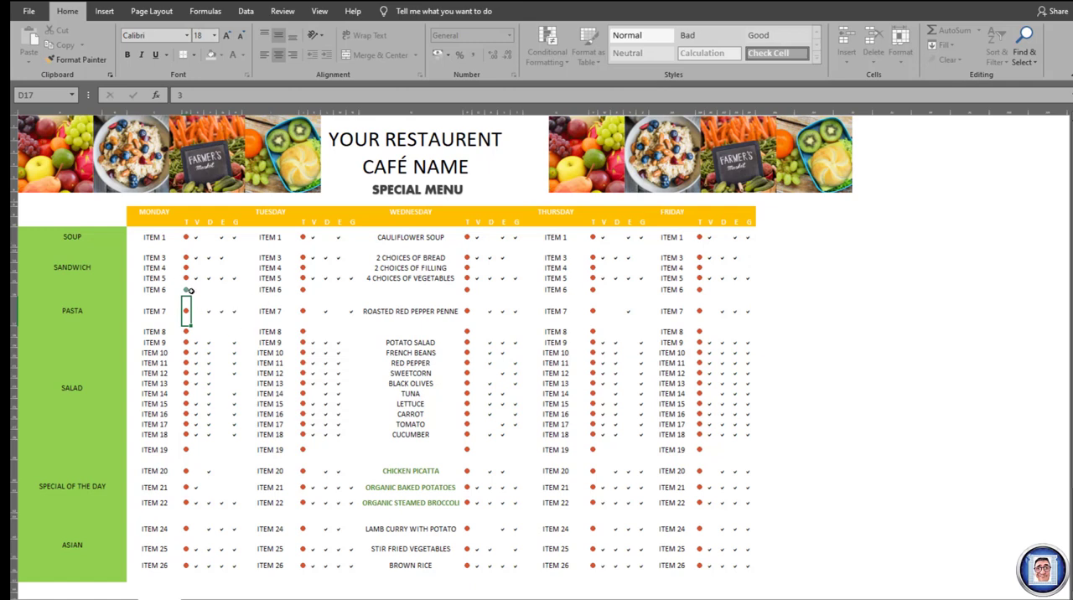
left_click(146, 291)
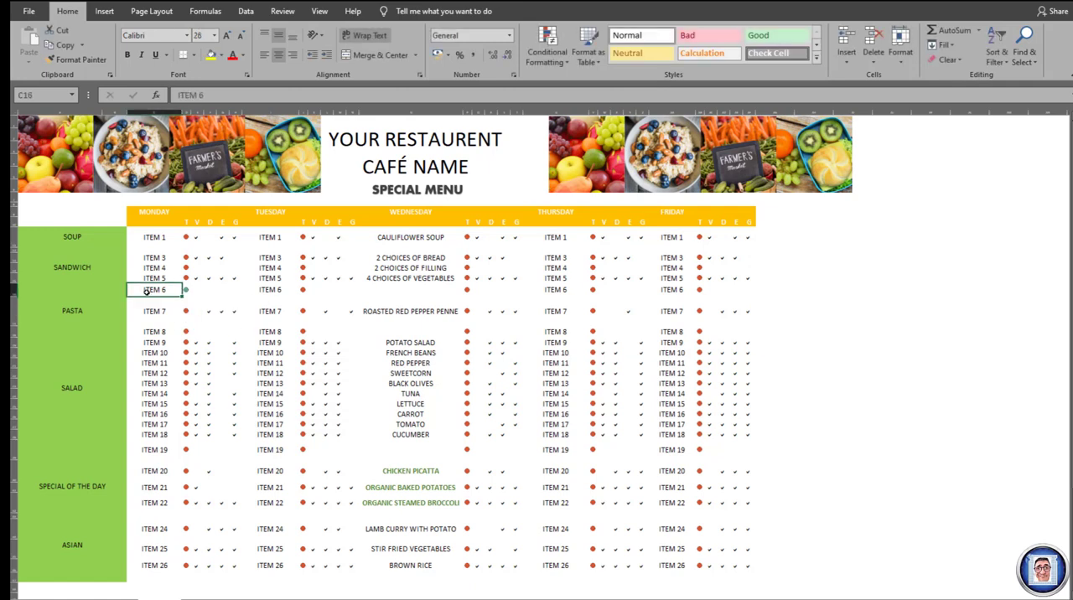
key("shift+Right")
key("shift+Right")
key("shift+Right")
key("shift+Right")
key("shift+Right")
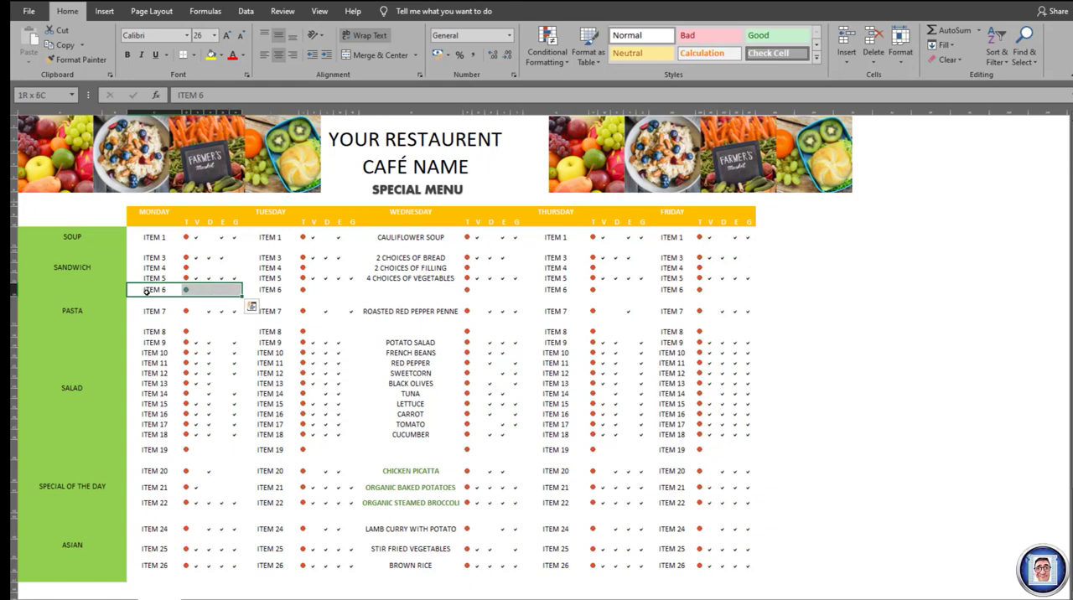
key("Delete")
- Enter WHATEVER as Monday's item in cell C16 and 3 in its T cell, D16
left_click(146, 292)
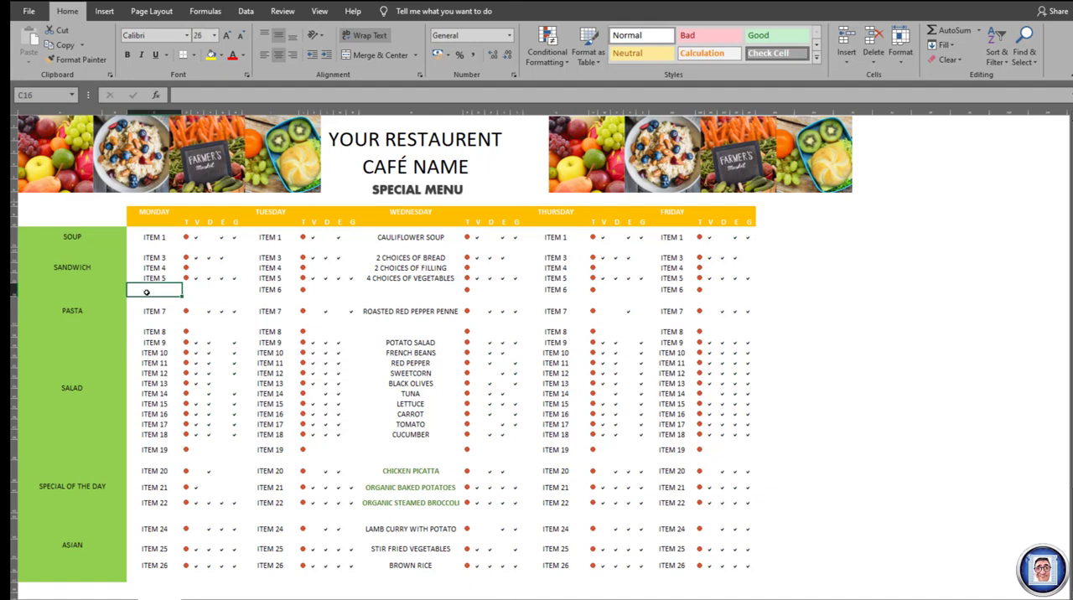
type("WHATEVE")
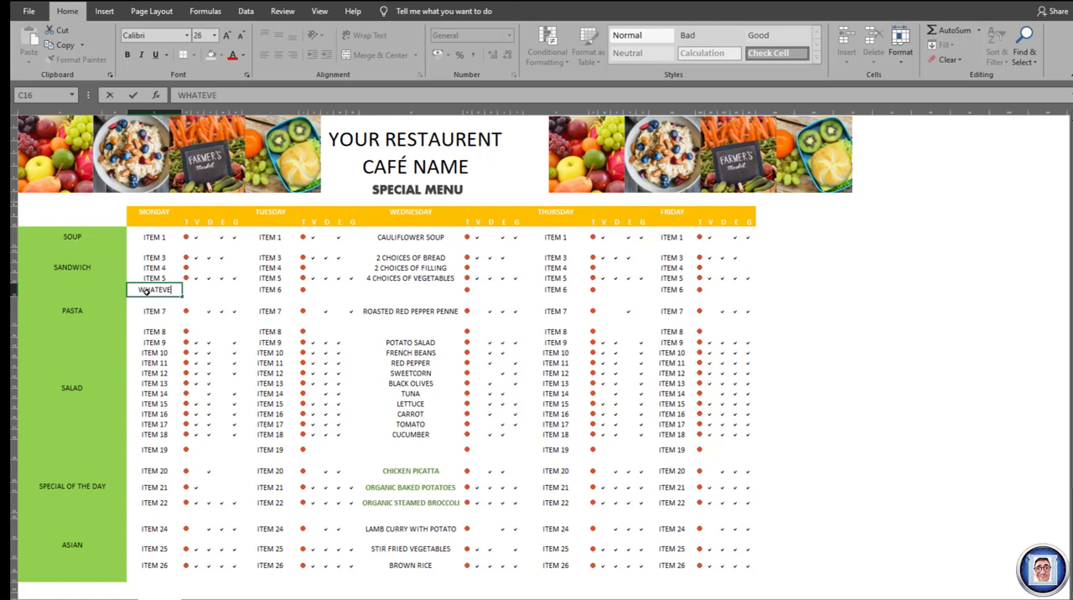
type("R")
key("Tab")
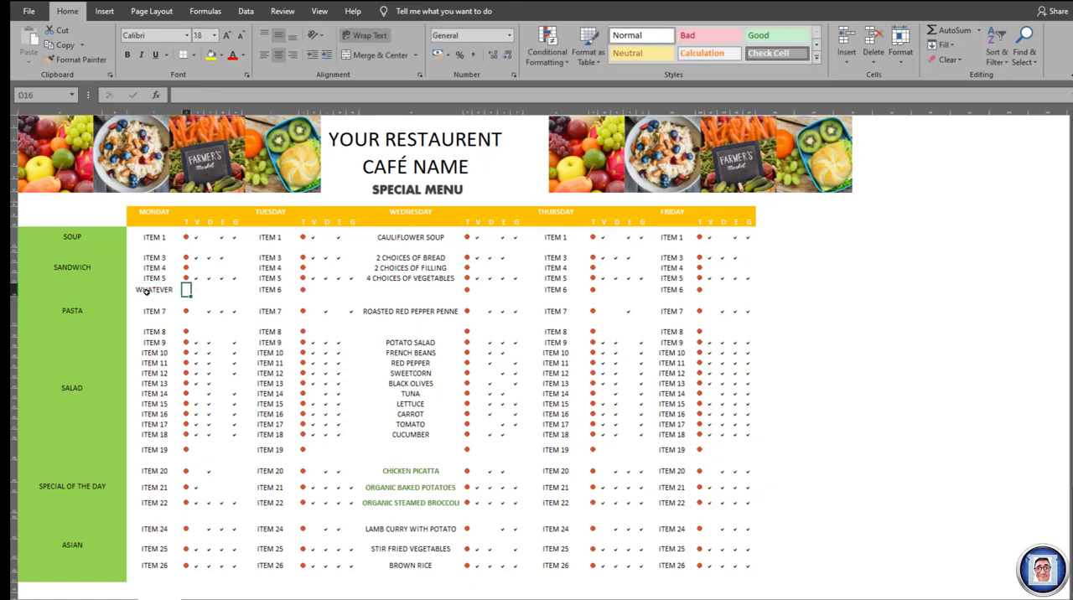
type("3")
key("Return")
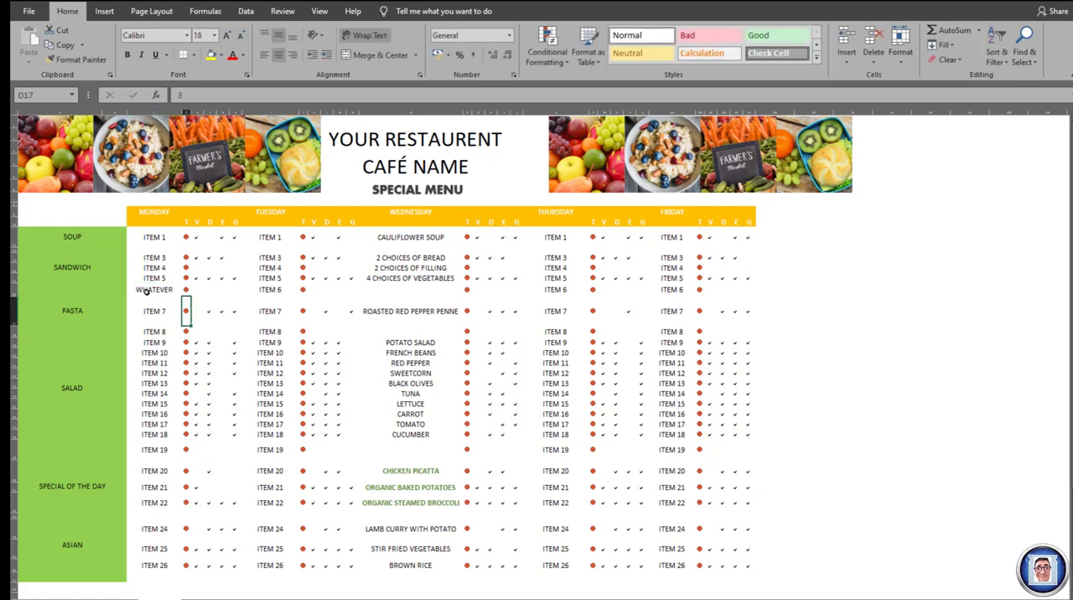
- Try the value 2 in the T cell of Monday's WHATEVER item, D16, and set it to 1
key("Up")
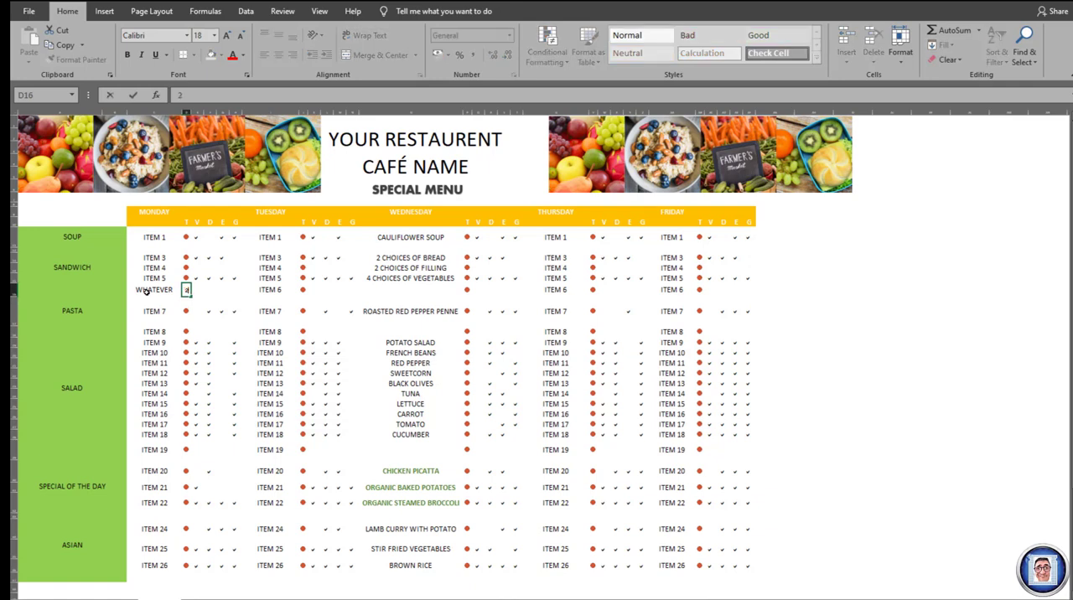
type("1")
key("Return")
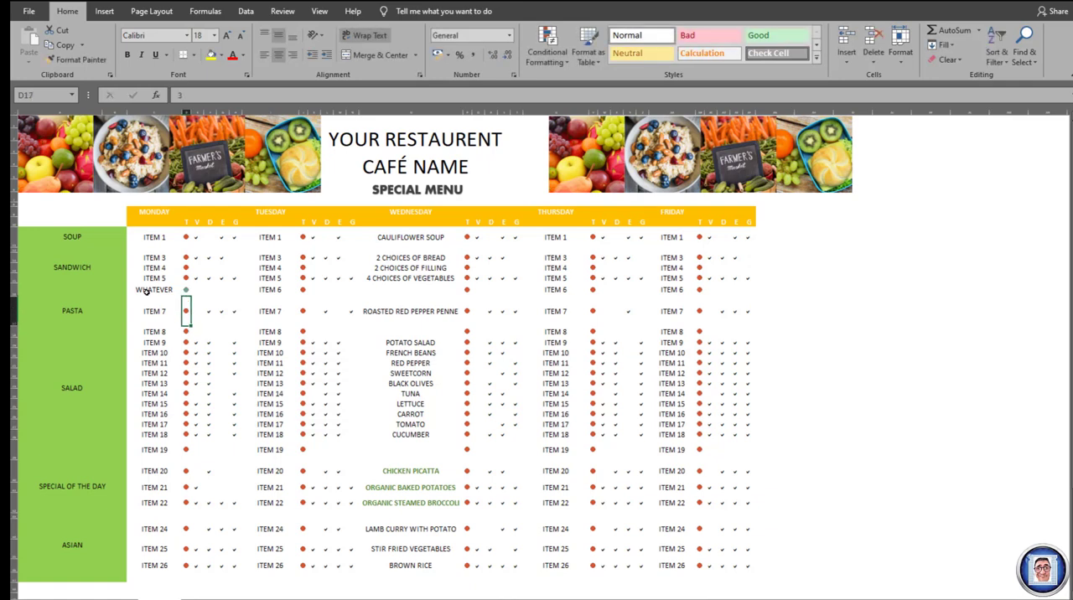
- Edit the icon set rule of Friday's ITEM 1 T cell, AB11, to use the circled cross, exclamation and check symbols, and apply it
left_click(700, 237)
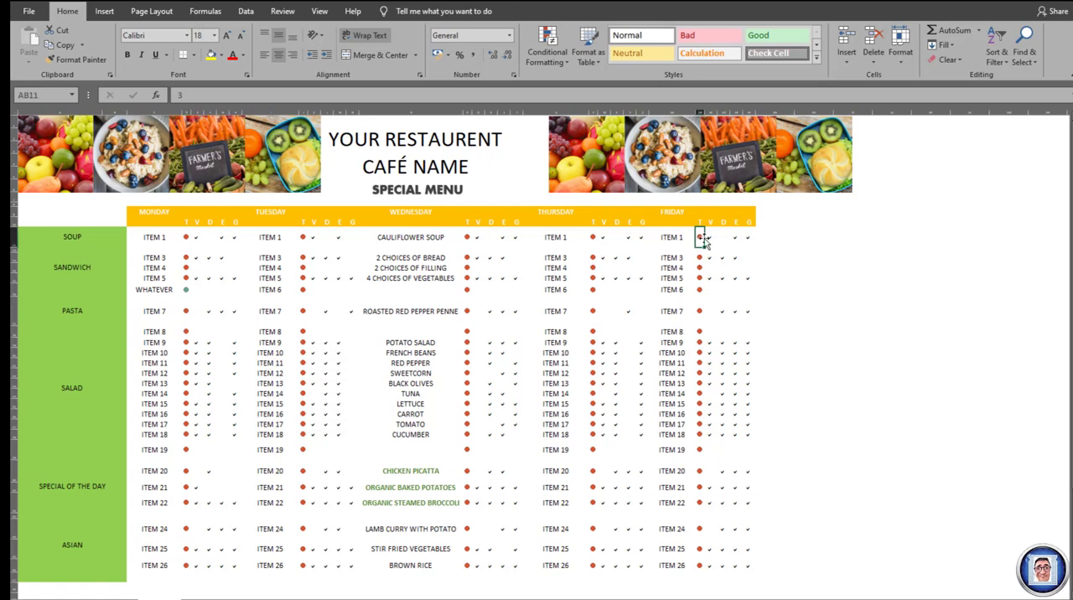
left_click(568, 64)
mouse_move(596, 230)
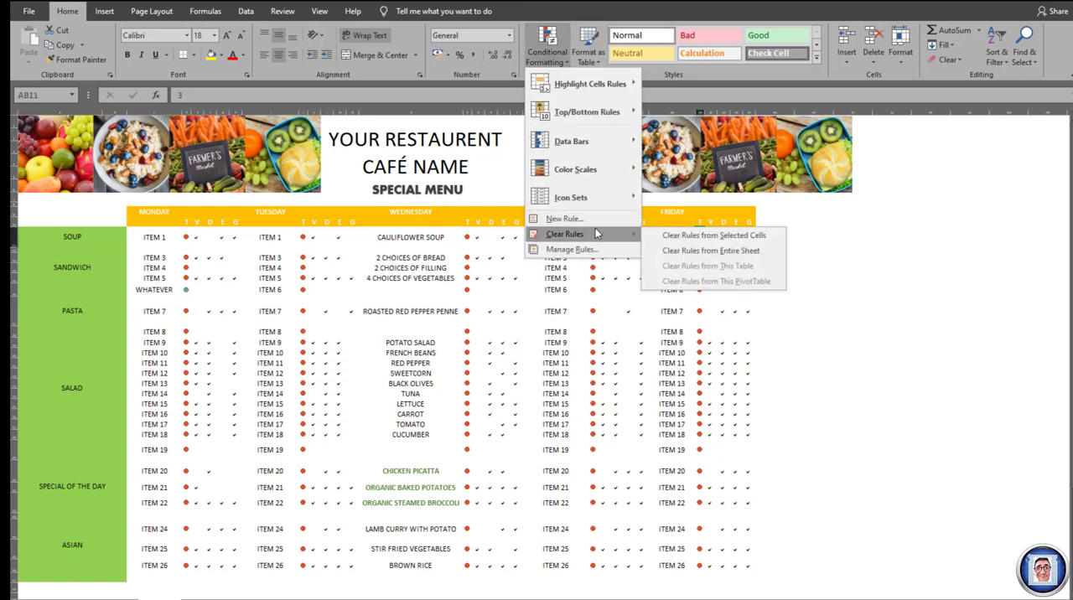
left_click(583, 250)
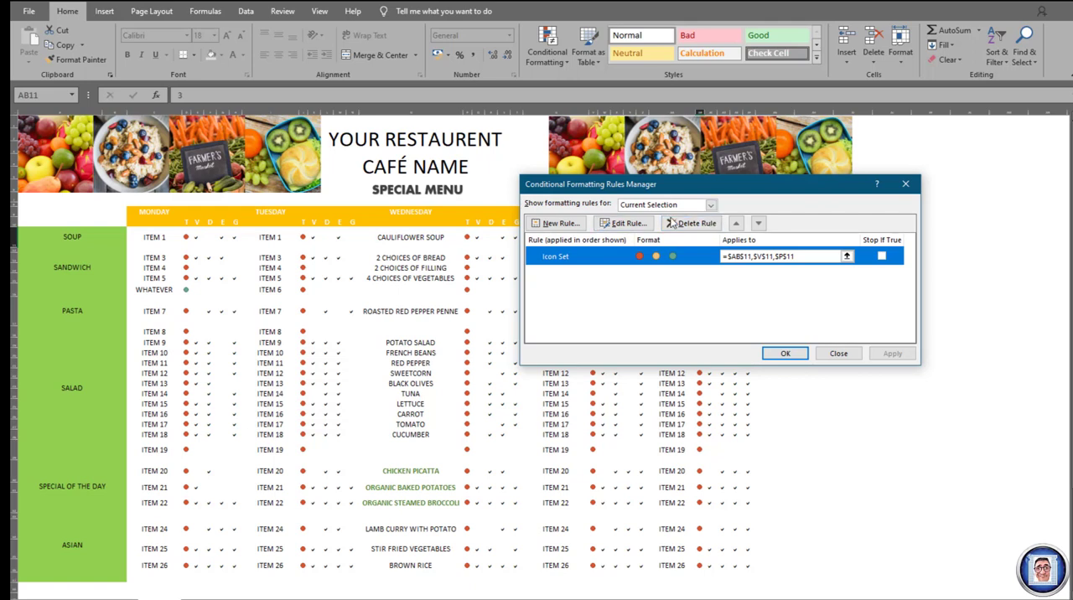
left_click(631, 224)
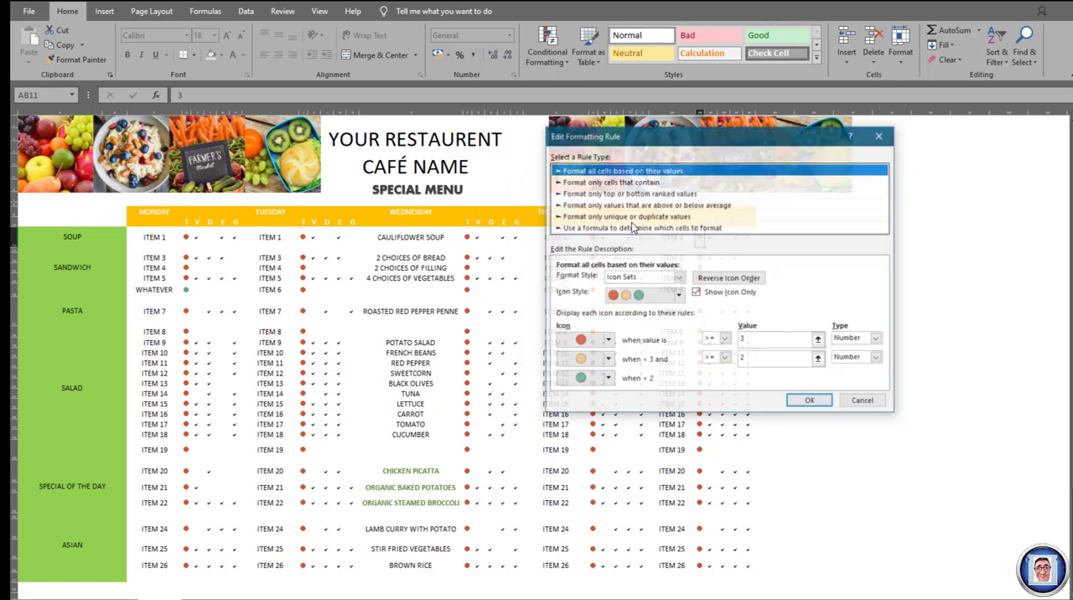
left_click(678, 301)
mouse_move(680, 338)
left_mouse_down()
mouse_move(685, 391)
mouse_move(688, 335)
left_mouse_up()
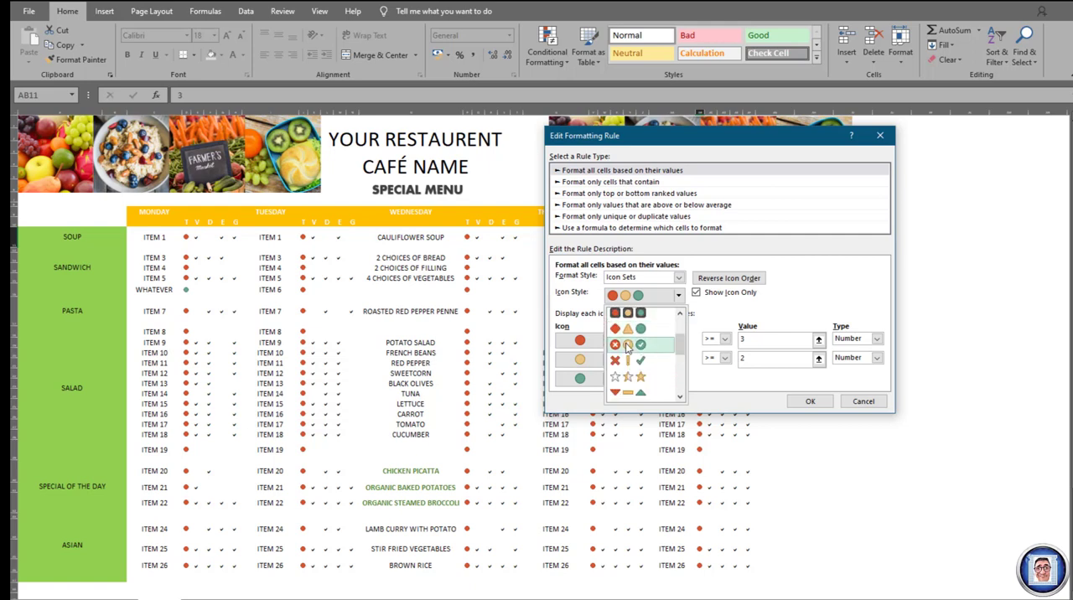
left_click(629, 392)
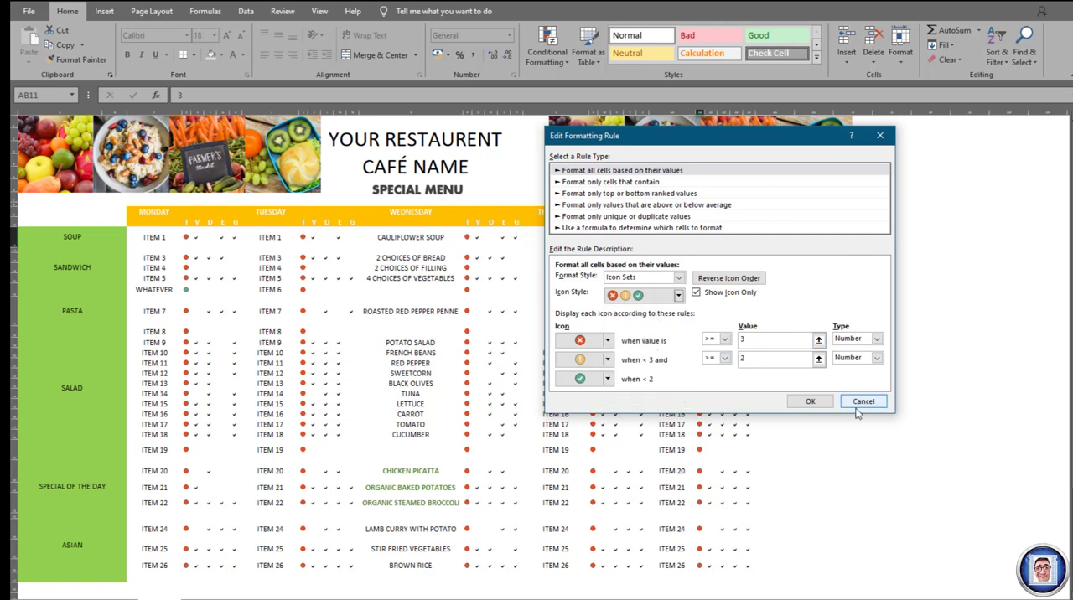
left_click(810, 402)
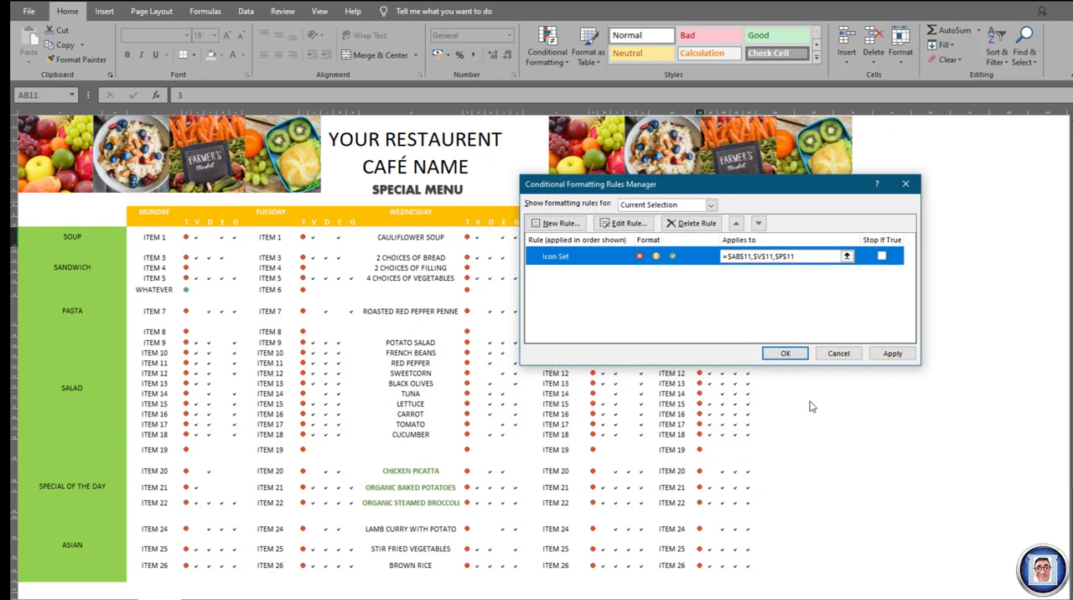
left_click(891, 356)
left_click(785, 354)
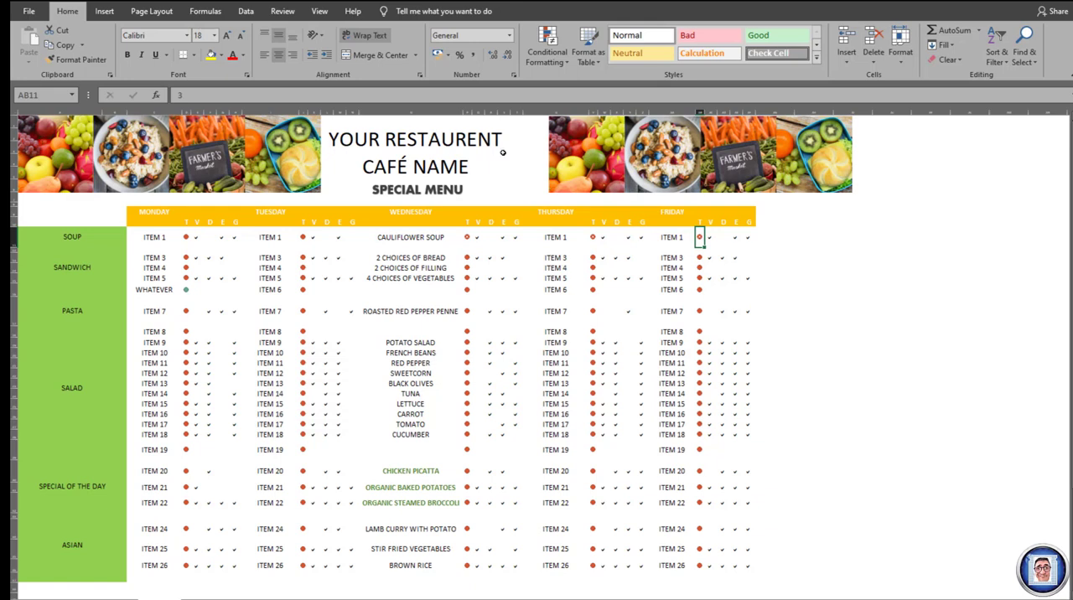
- Enlarge the icon in AB11 by trying font size 48, widening Friday's T column and setting the size to 36
left_click(215, 36)
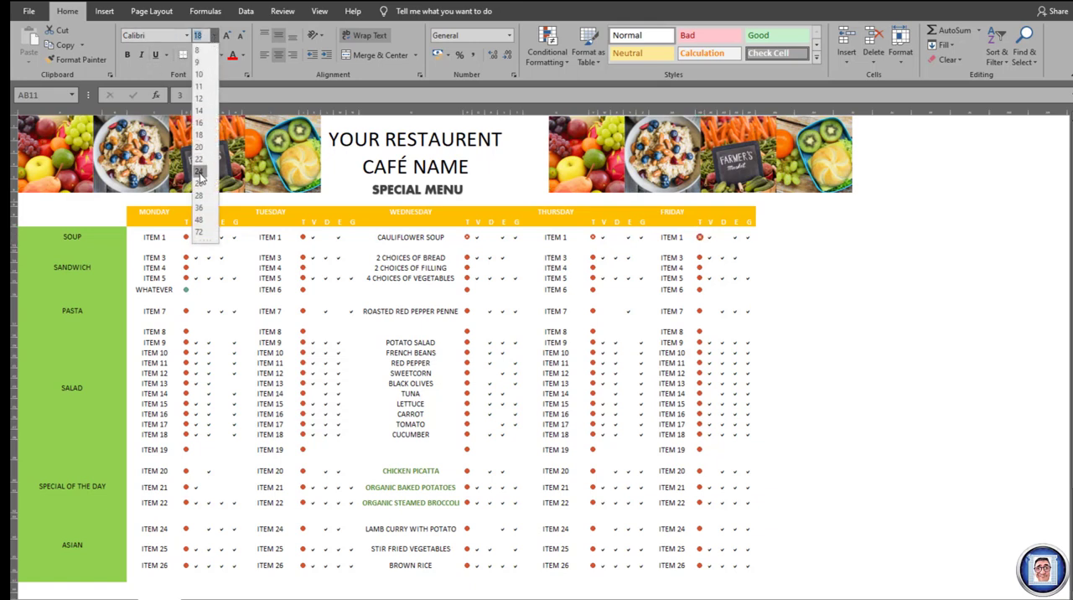
left_click(200, 221)
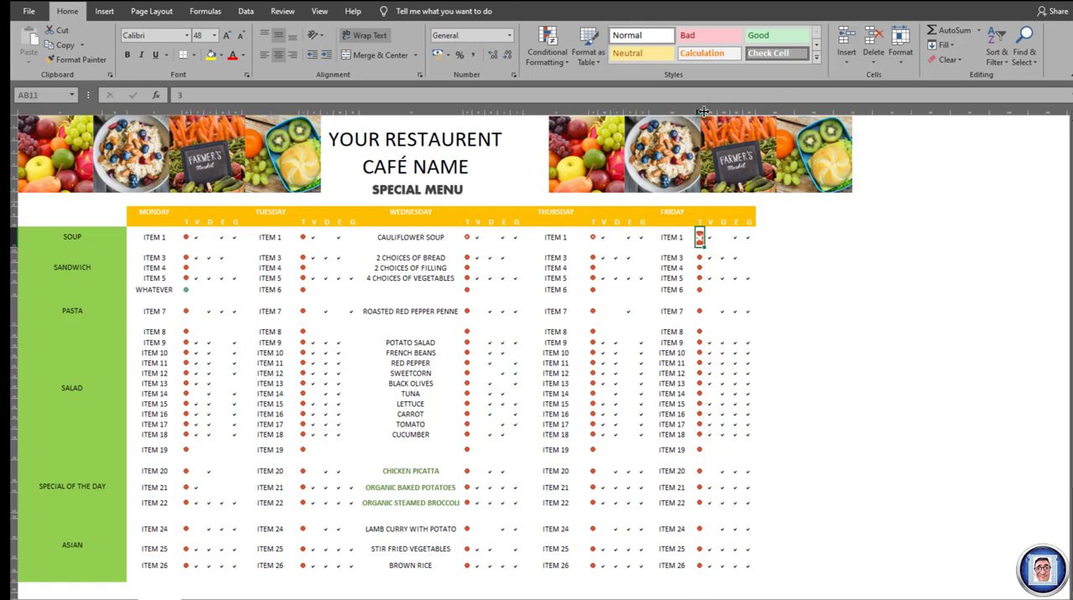
left_click_drag(703, 111, 721, 110)
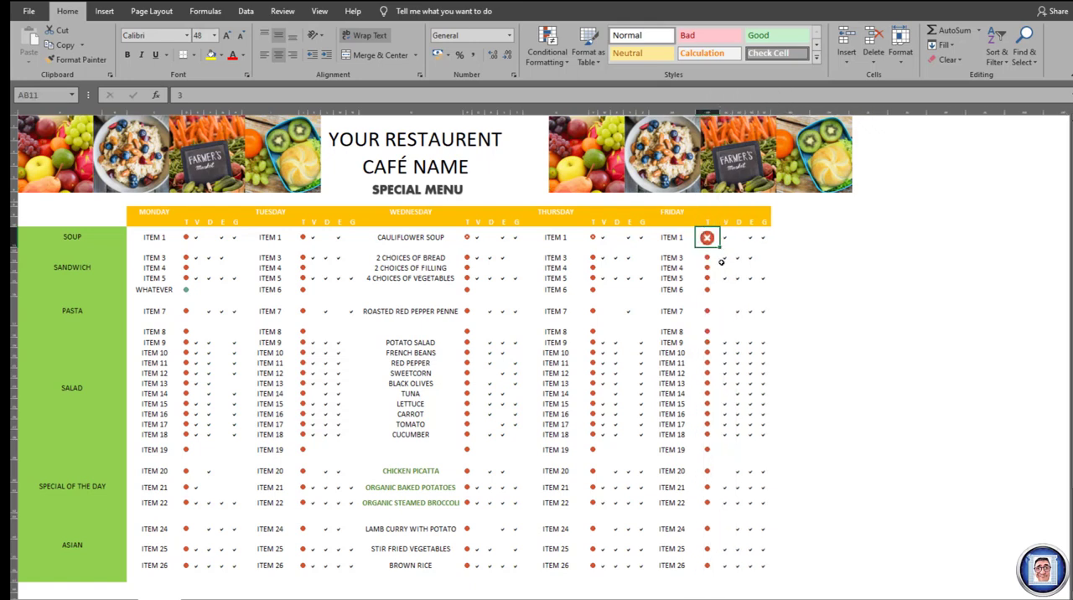
left_click(214, 35)
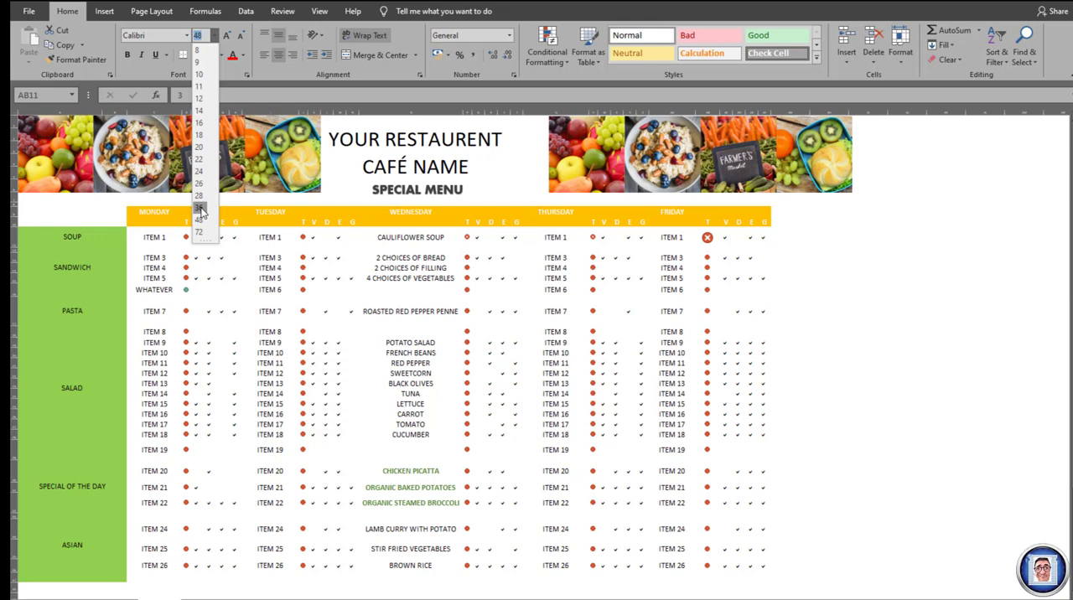
left_click(200, 208)
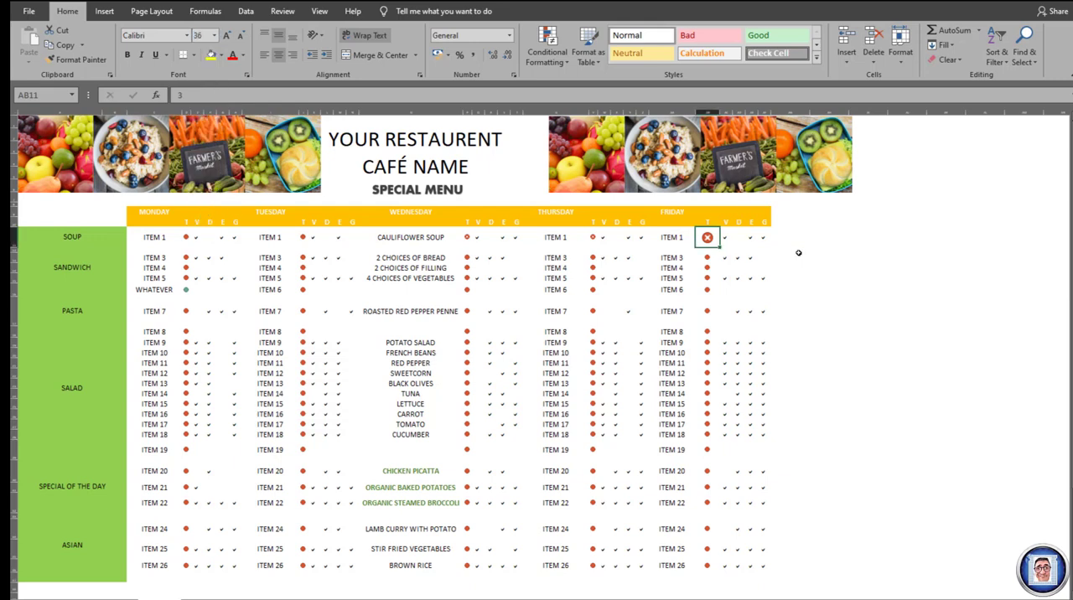
- Test the new symbols in Friday's ITEM 1 T cell, AB11, by entering 1 and replacing it with 2
type("1")
key("Return")
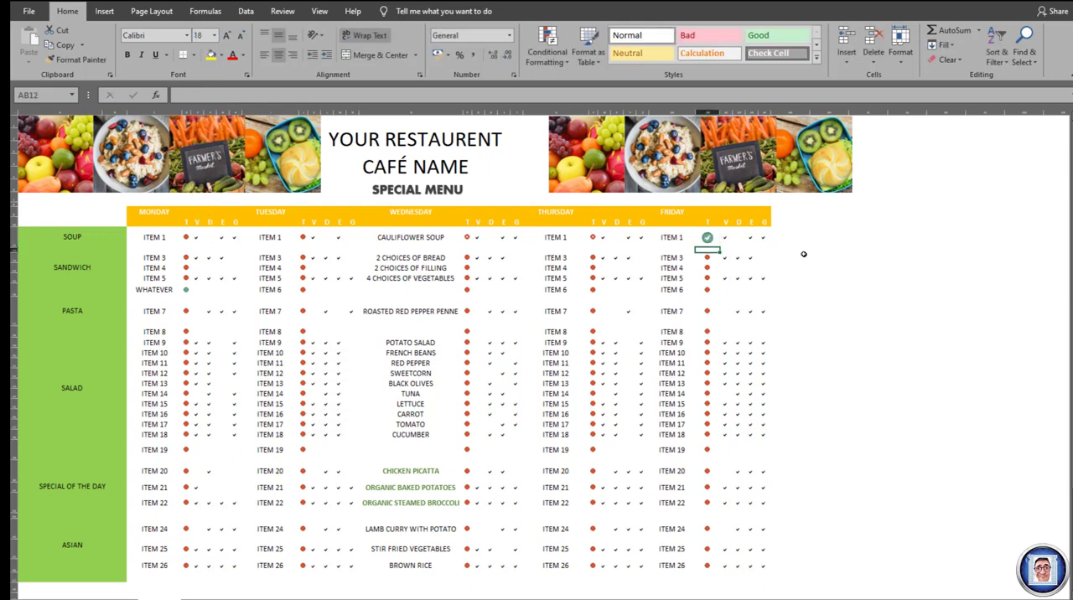
key("Up")
type("2")
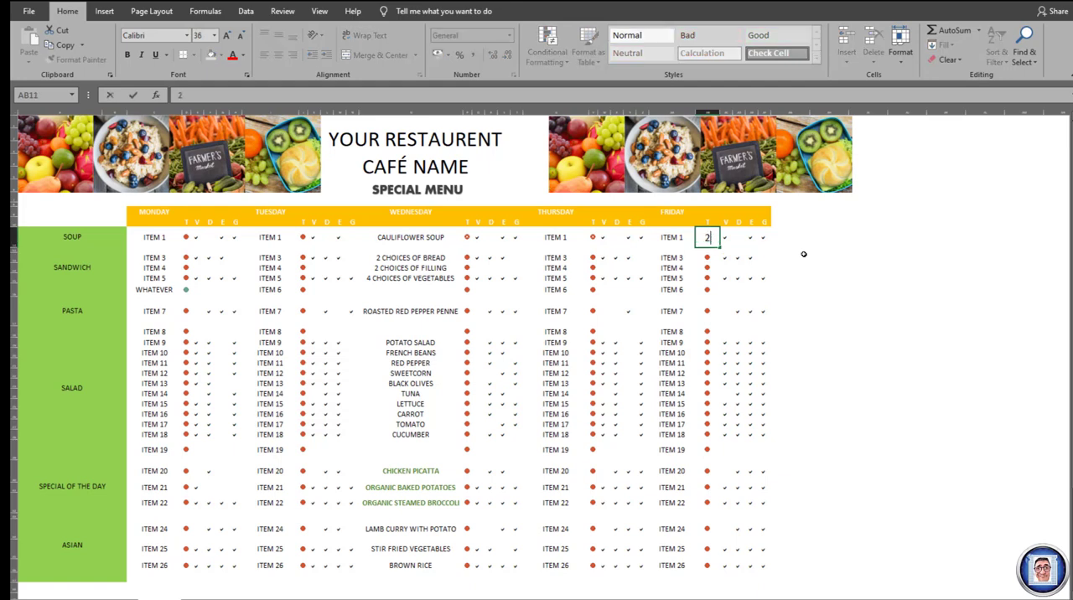
key("Return")
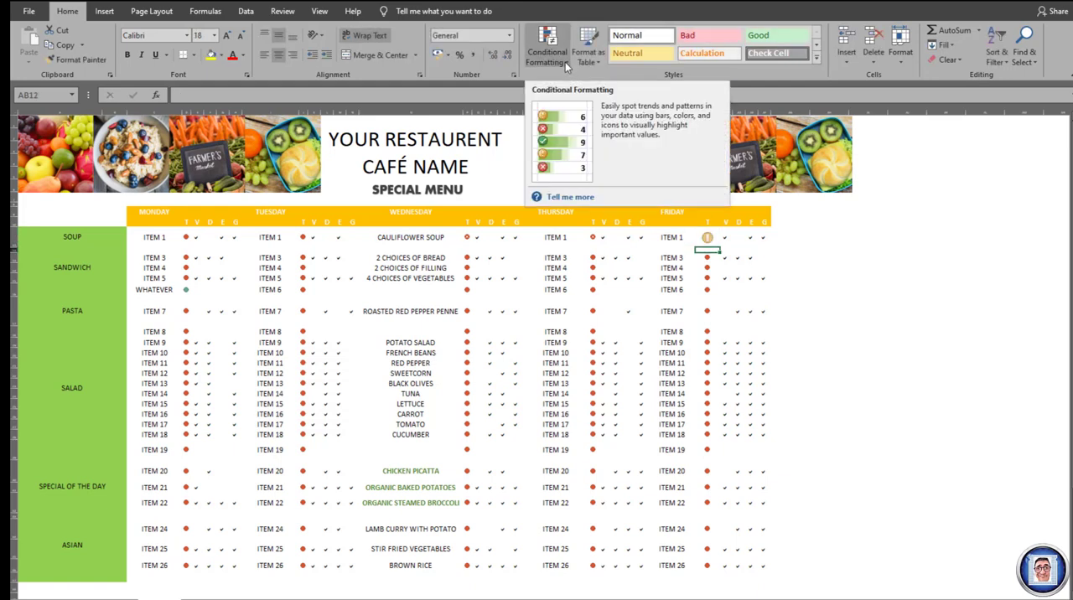
- Review all conditional formatting rules of this worksheet in the rules manager, checking each icon set's applied range, and close it without changes
left_click(566, 63)
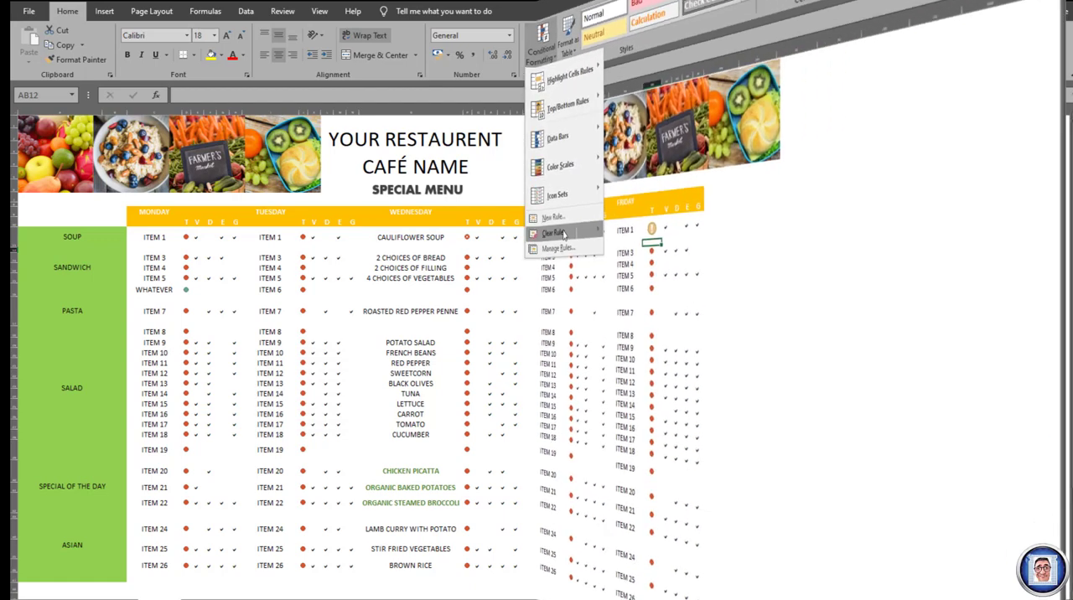
left_click(572, 249)
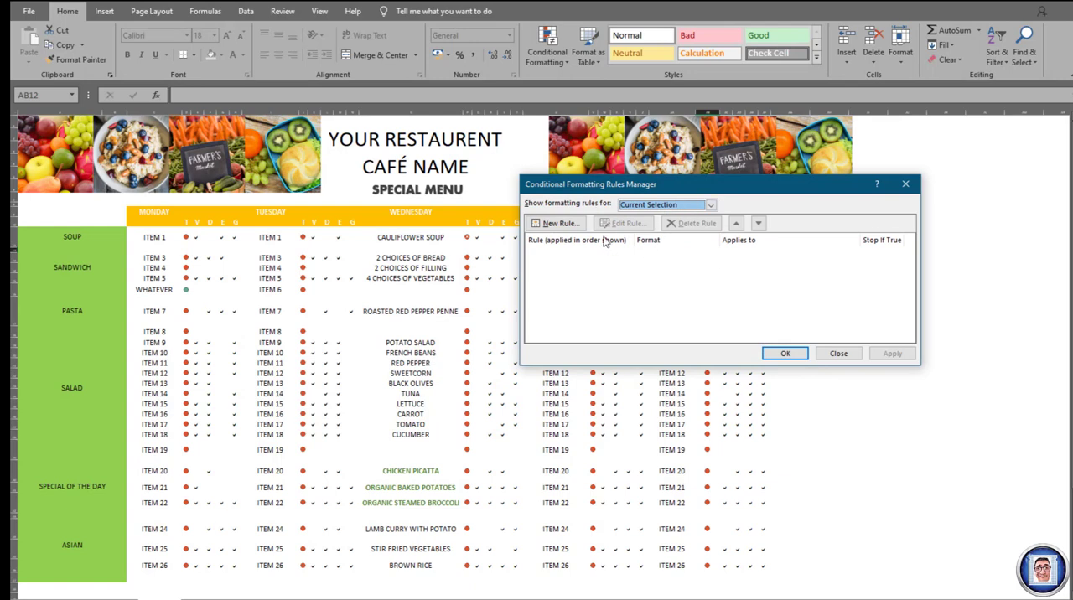
left_click(711, 207)
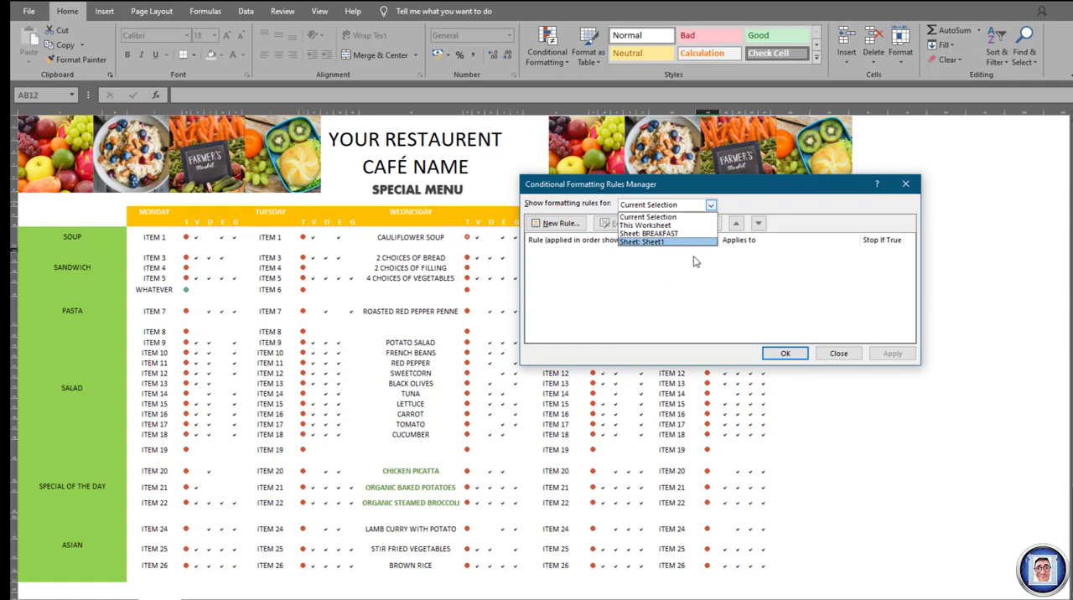
left_click(669, 226)
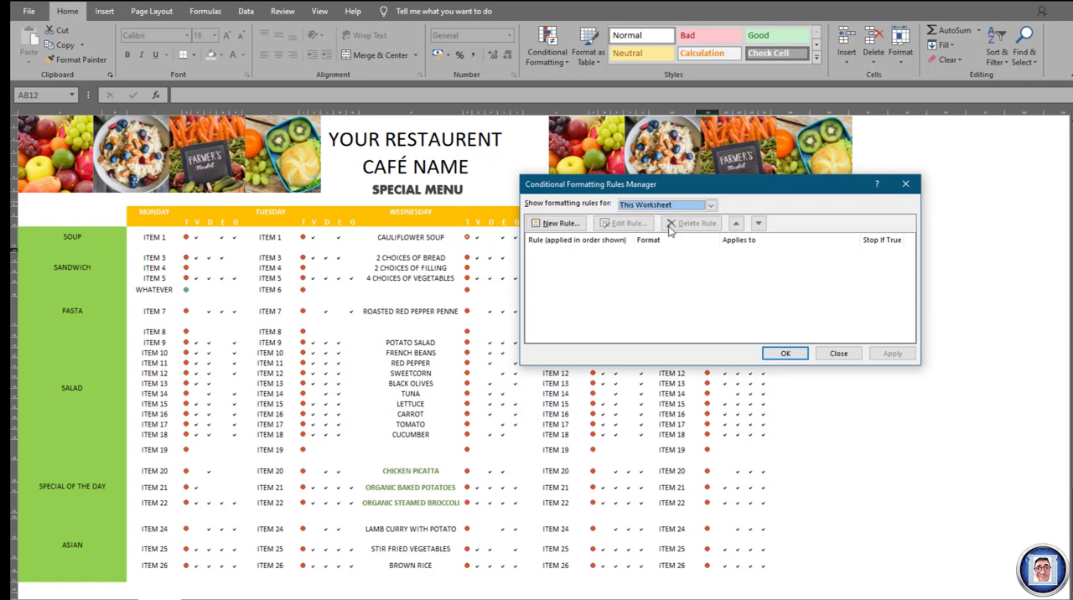
scroll(673, 297, "down", 5)
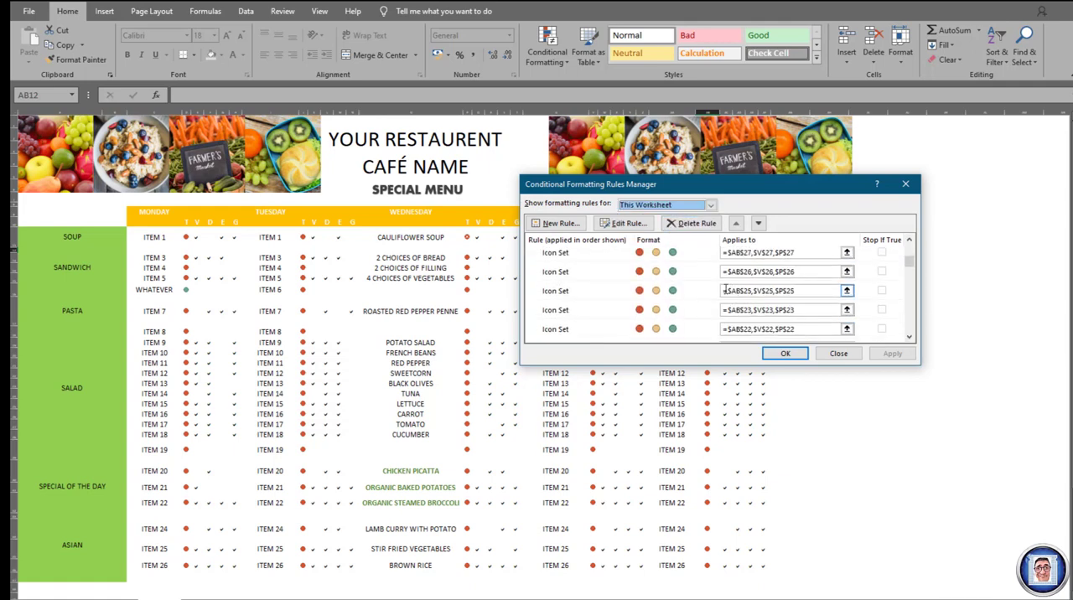
scroll(673, 297, "down", 10)
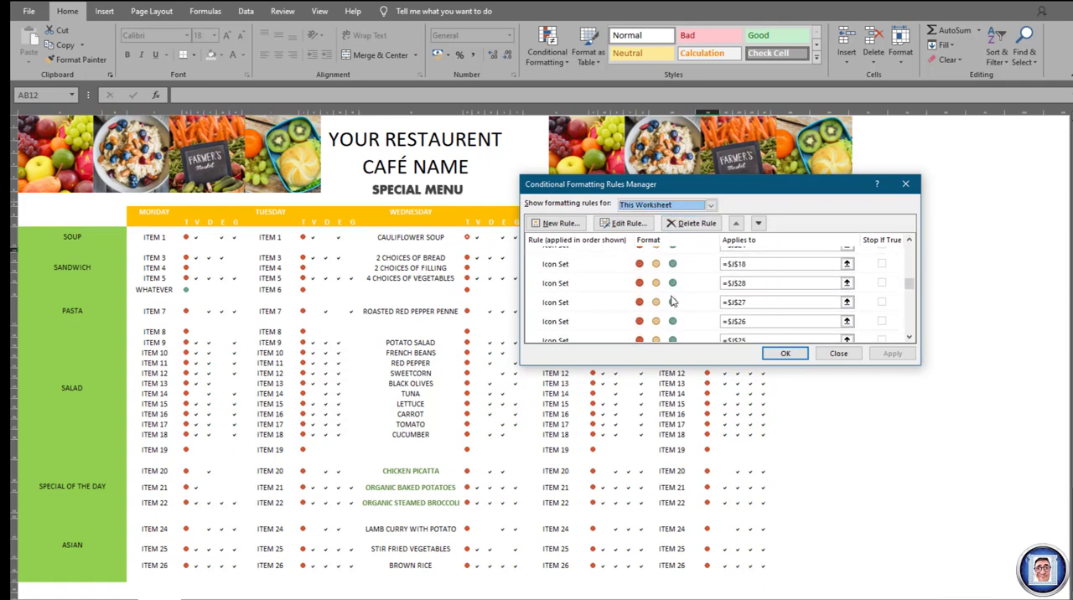
scroll(672, 298, "down", 10)
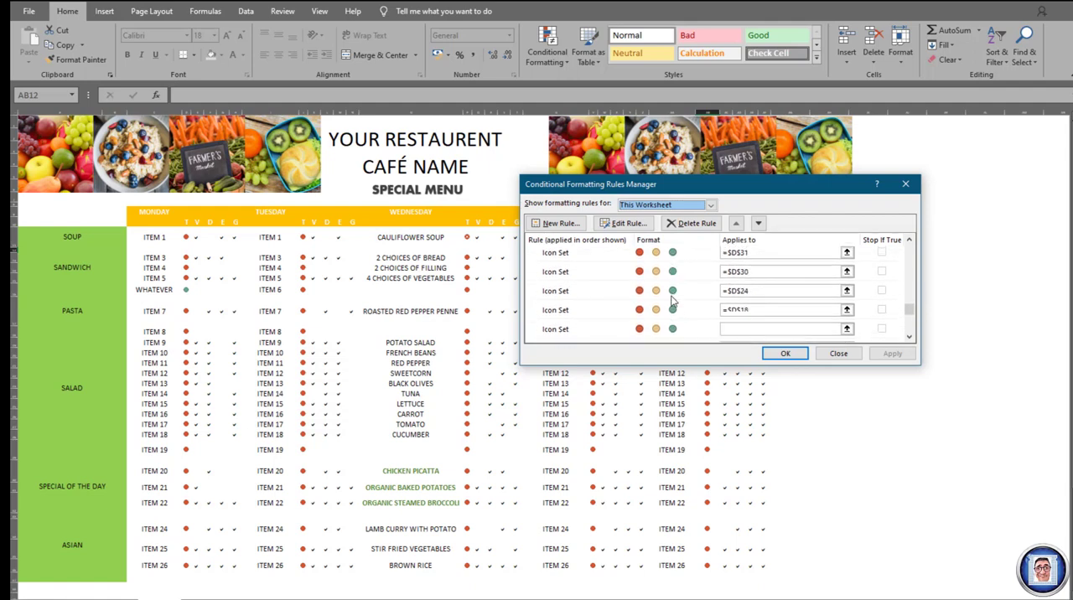
scroll(672, 302, "down", 3)
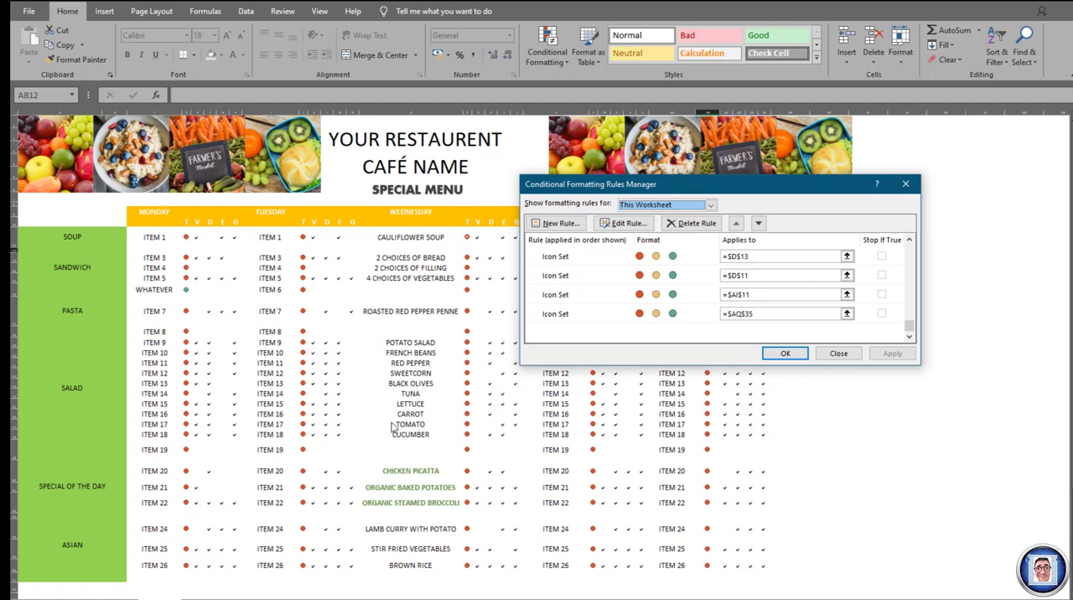
left_click(839, 354)
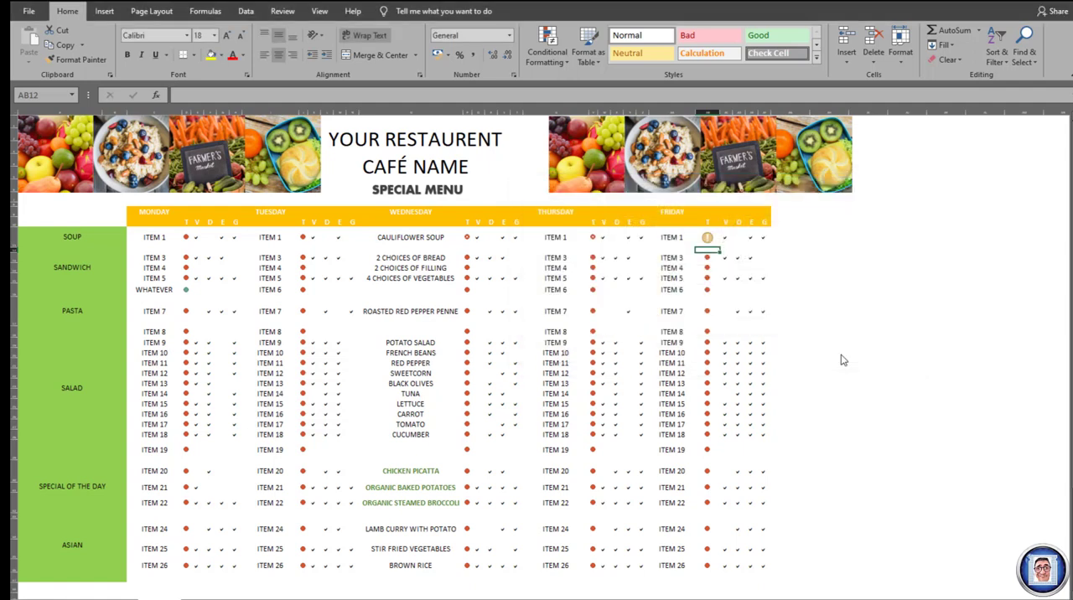